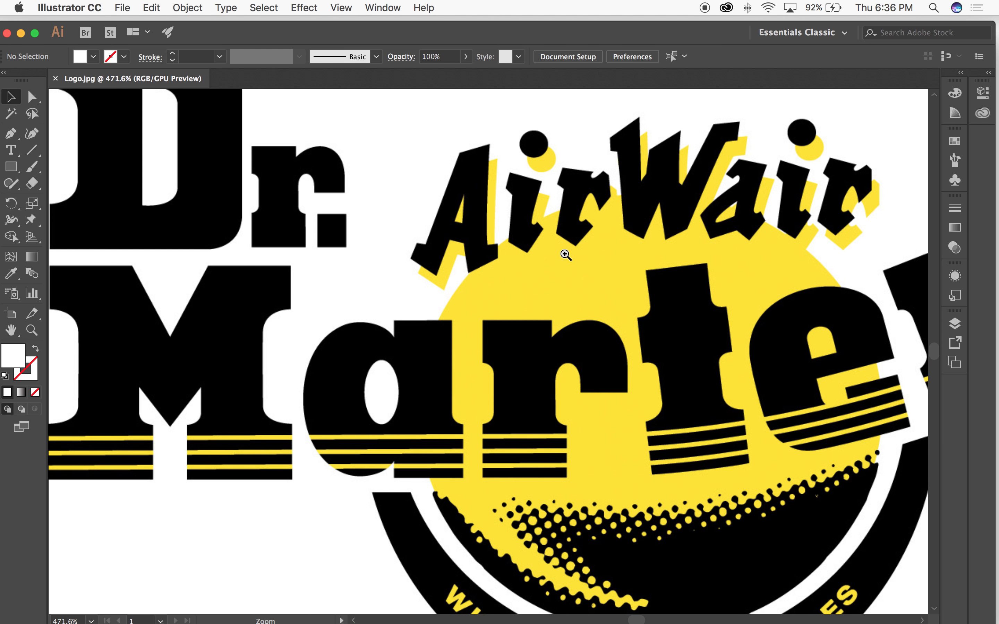
Step: Examine the edges of the AirWair lettering and its yellow shadow at high magnification
left_click_drag(480, 257, 589, 358)
left_click_drag(507, 265, 459, 362)
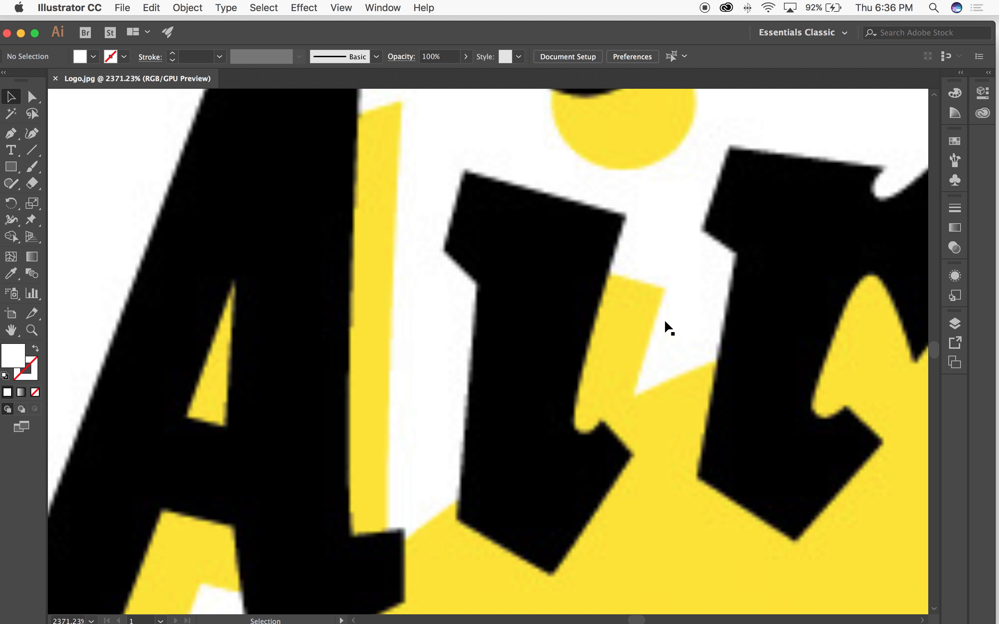
left_click_drag(633, 350, 573, 358)
left_click_drag(521, 311, 731, 537)
left_click_drag(640, 324, 733, 279)
left_click_drag(689, 313, 646, 326)
left_click_drag(555, 193, 572, 329)
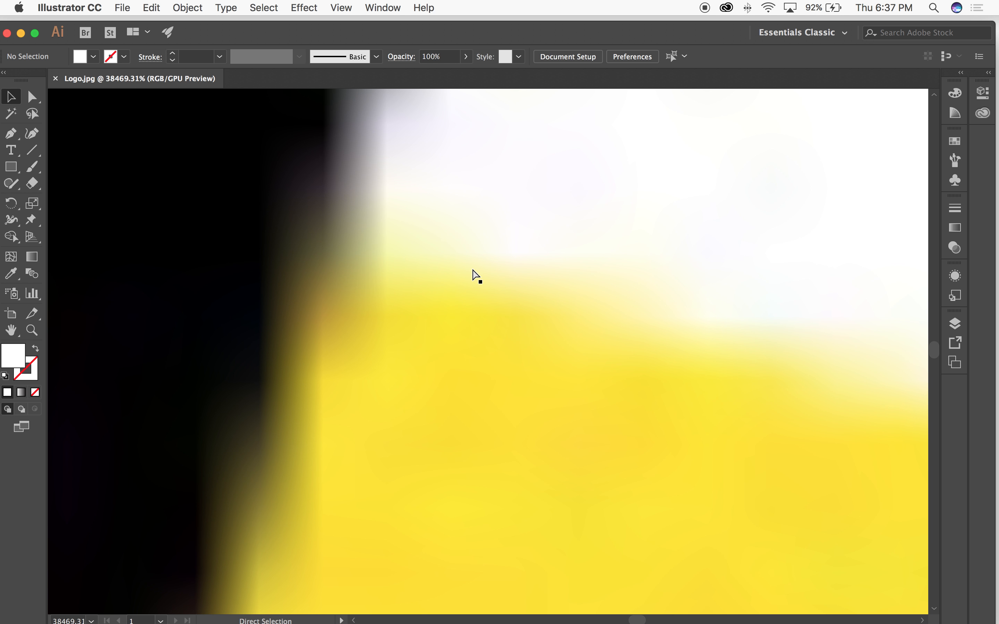
key("super+minus")
key("super+minus")
key("super+minus")
key("super+minus")
key("super+minus")
key("super+minus")
key("super+minus")
key("super+minus")
key("super+minus")
key("super+minus")
key("super+minus")
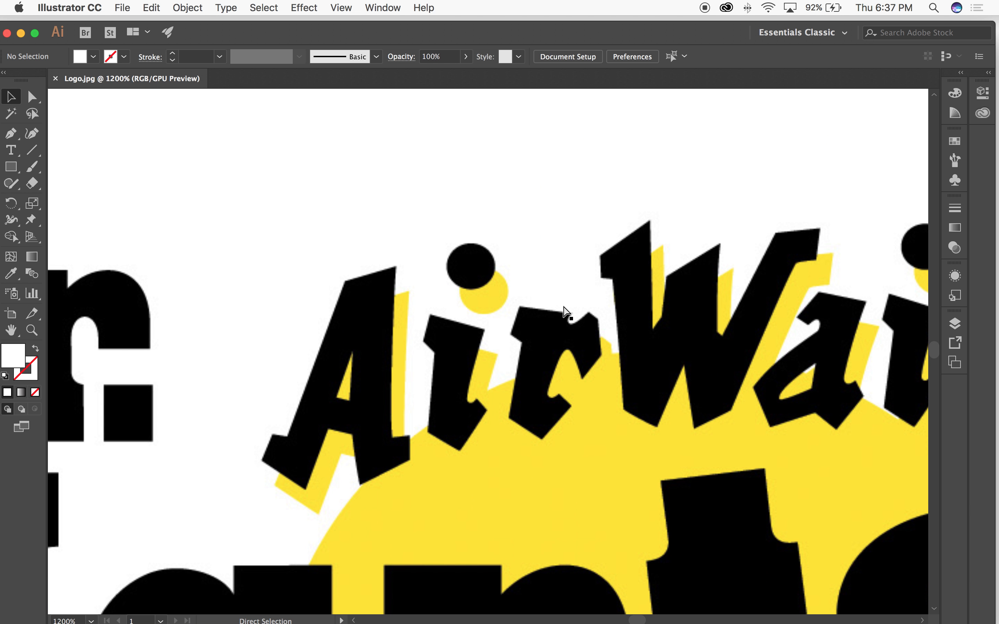
key("super+equal")
key("super+minus")
key("super+minus")
key("super+minus")
key("super+minus")
key("super+minus")
key("super+minus")
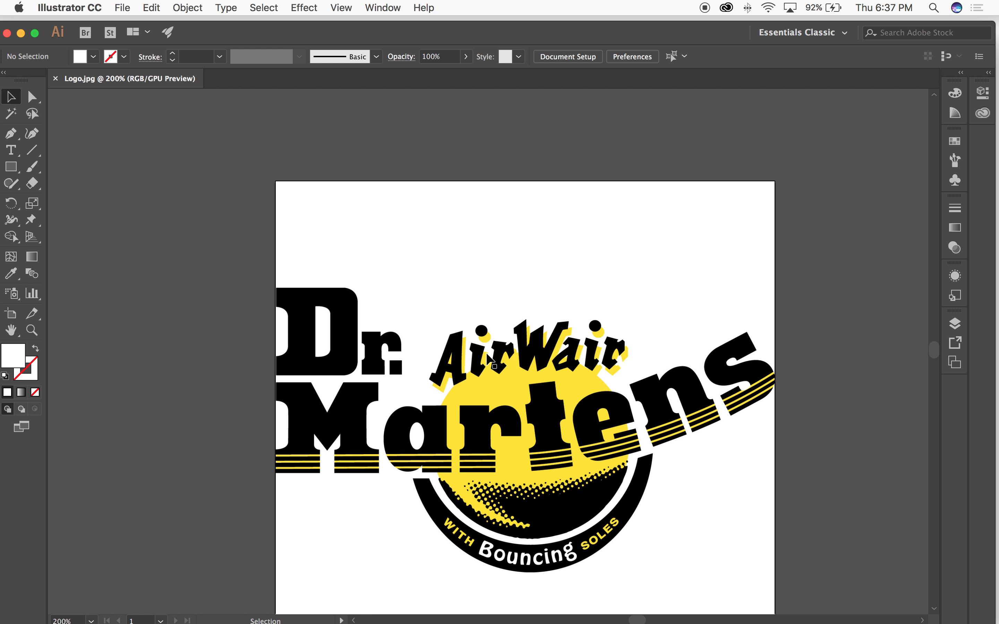
Step: Select the logo image and inspect the edges of the Martens lettering up close
left_click(487, 356)
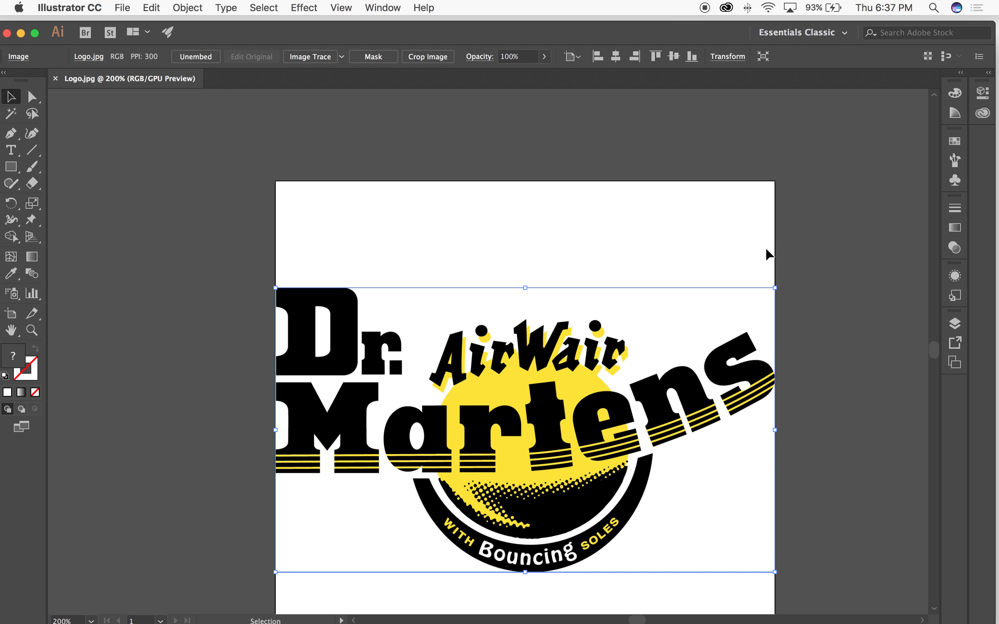
key("a")
key("super+space")
left_click_drag(430, 323, 857, 538)
left_click_drag(701, 437, 755, 481)
key("space")
left_click_drag(721, 443, 636, 315)
key("super+minus")
key("super+minus")
key("super+minus")
key("super+minus")
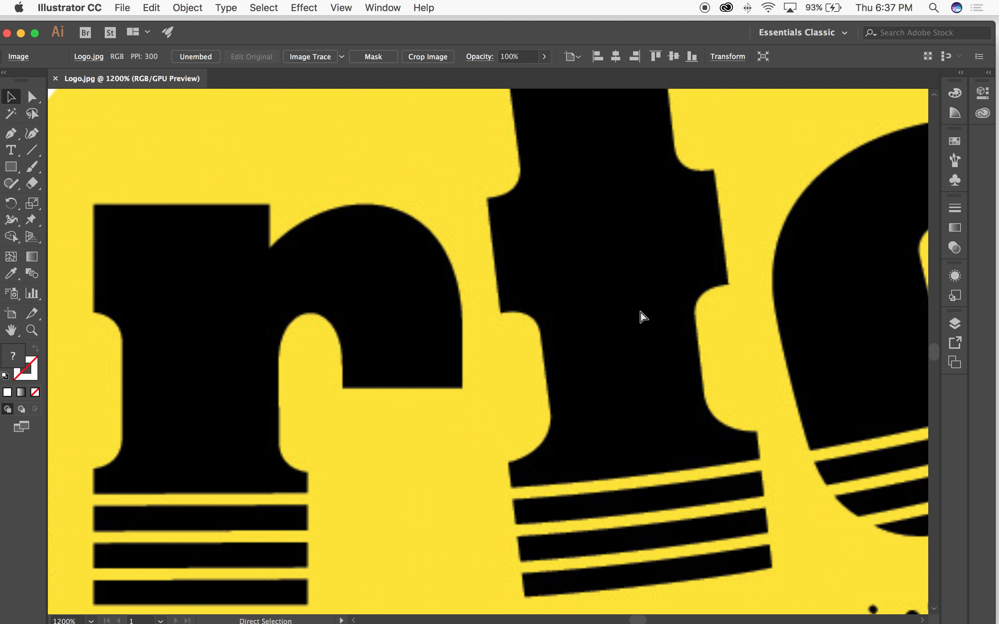
key("super+minus")
key("super+minus")
key("super+minus")
key("super+minus")
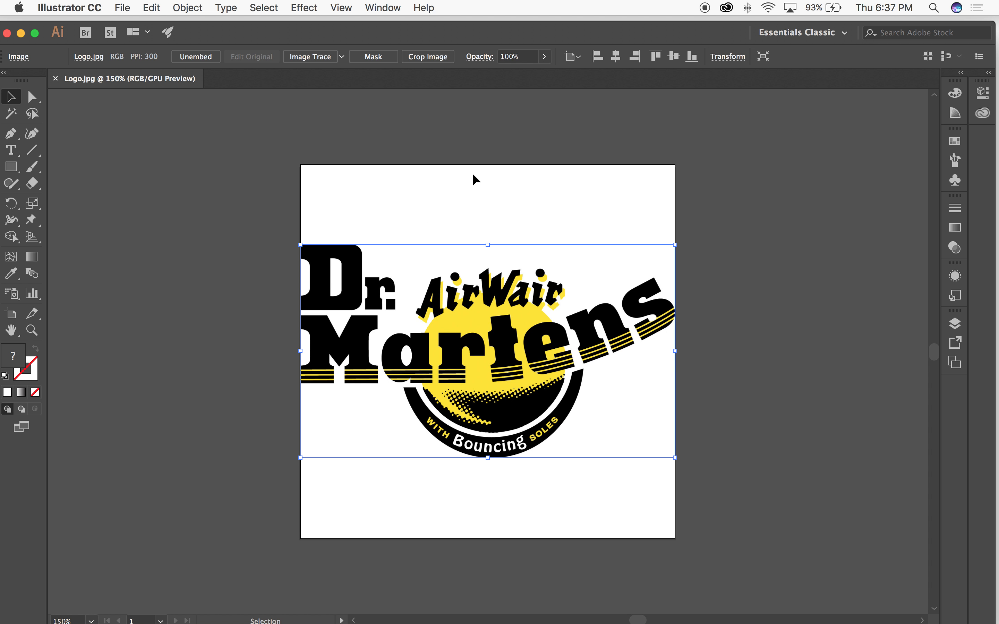
Step: Inspect the yellow shadow beside the first "i" of AirWair up close and return to the whole logo
left_click(471, 182)
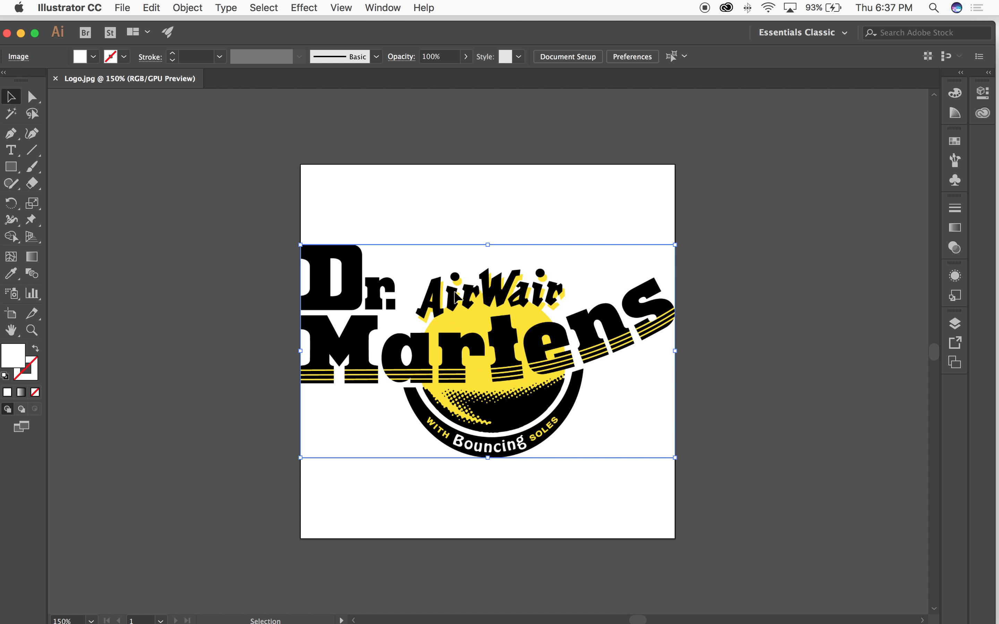
left_click(455, 296)
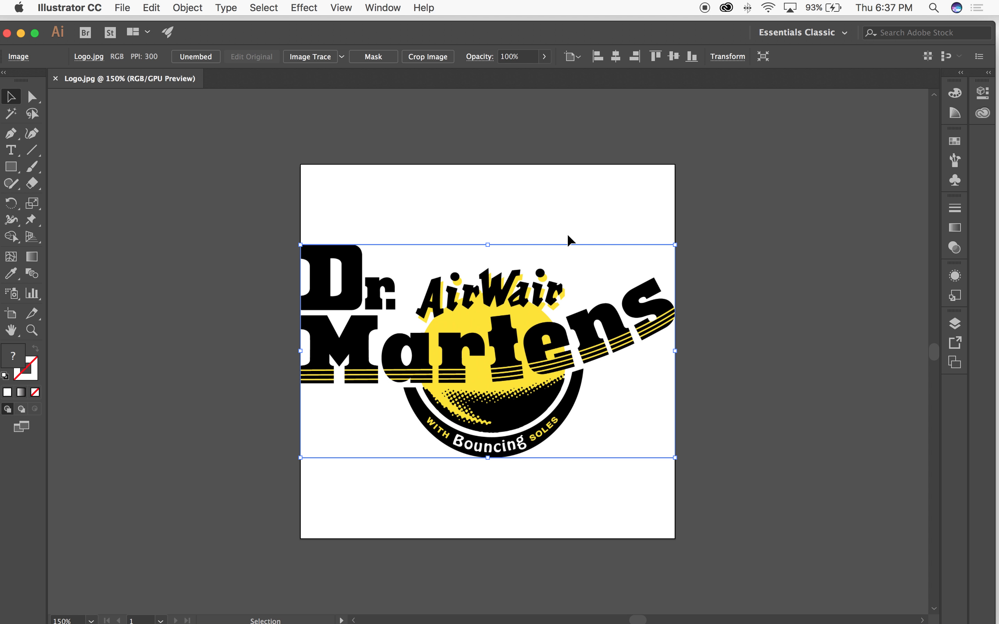
left_click(414, 214)
left_click_drag(401, 258, 425, 260)
left_click_drag(385, 190, 633, 334)
left_click_drag(389, 238, 390, 276)
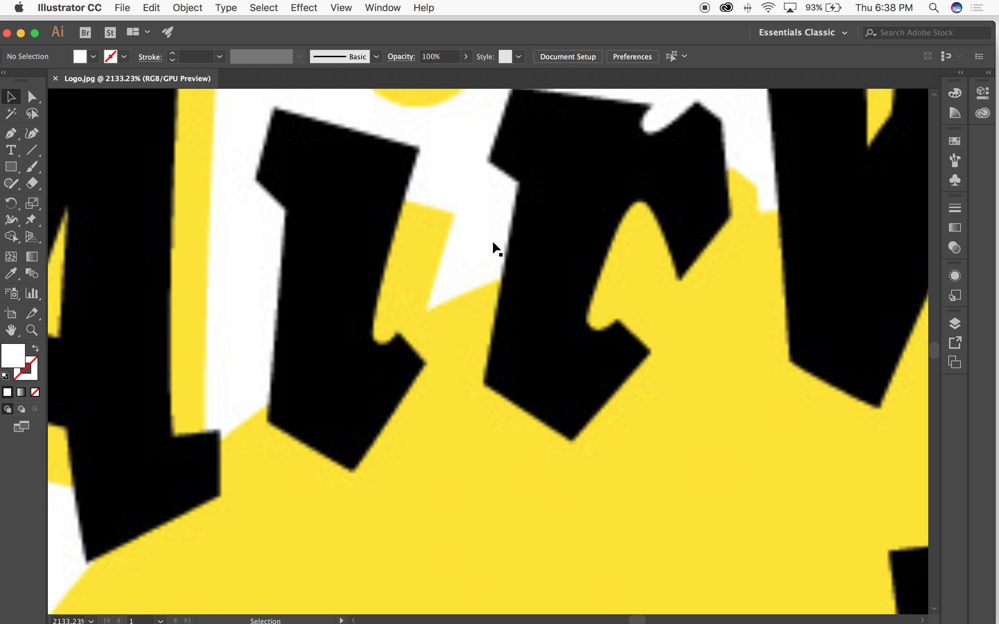
key("z")
left_click(417, 181)
left_click_drag(692, 430, 698, 434)
left_click_drag(602, 289, 506, 193)
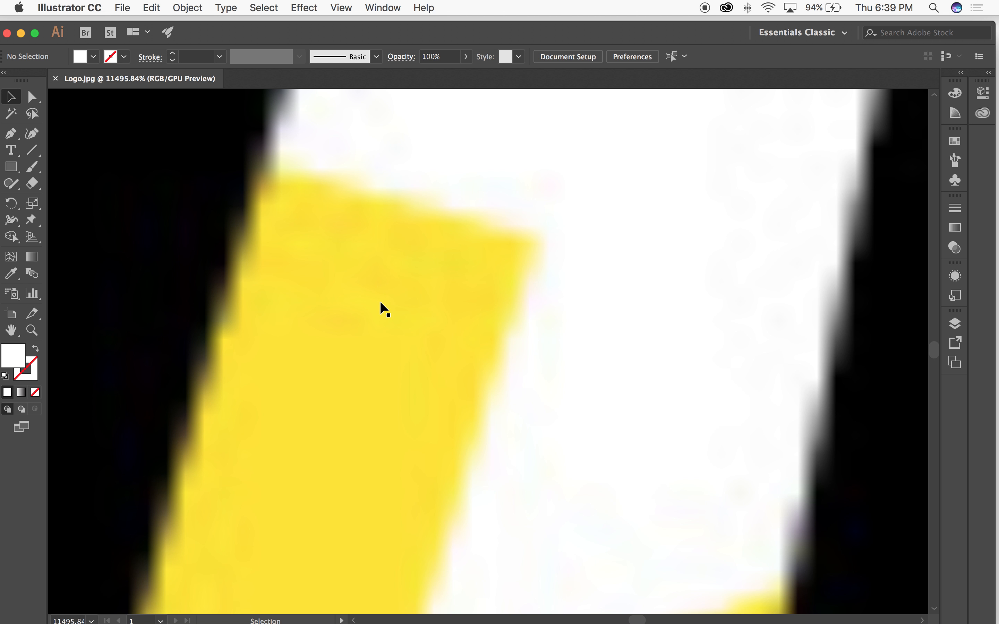
left_click(152, 7)
mouse_move(183, 5)
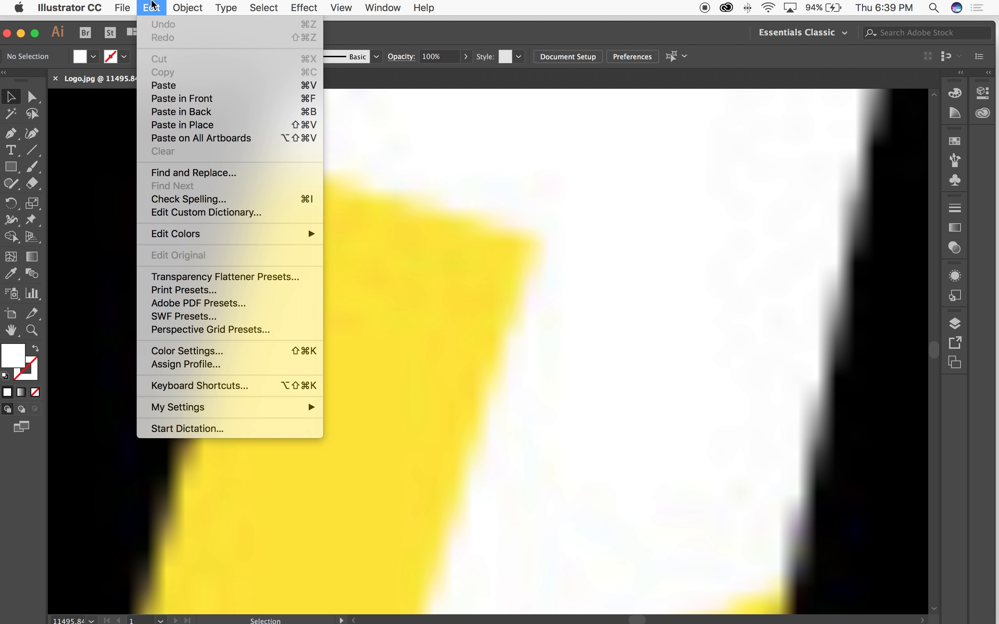
left_click(521, 161)
key("super+minus")
key("super+minus")
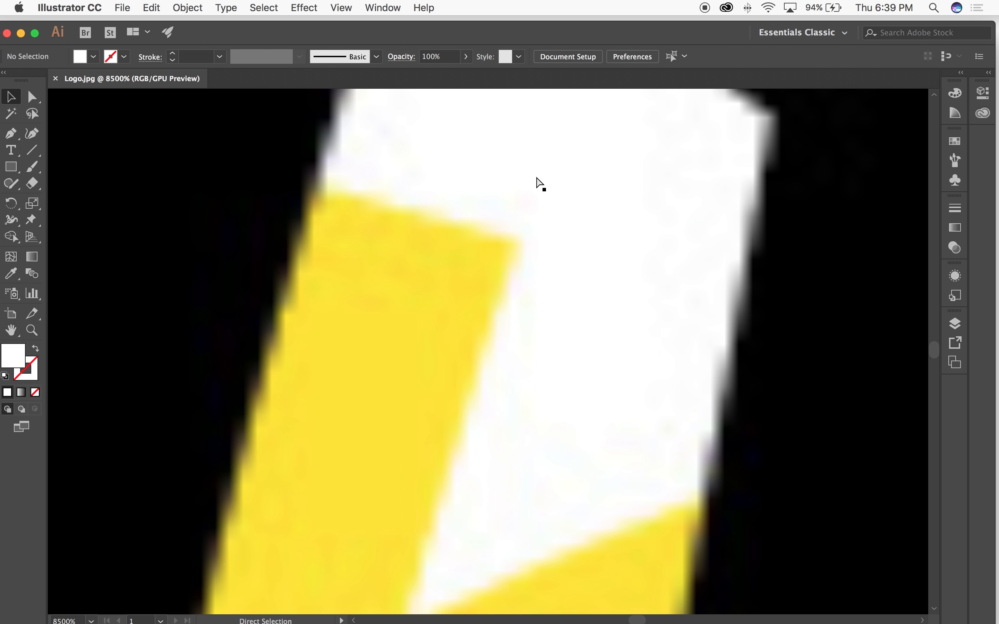
key("super+minus")
key("super+minus")
key("super+minus")
key("super+minus")
key("super+minus")
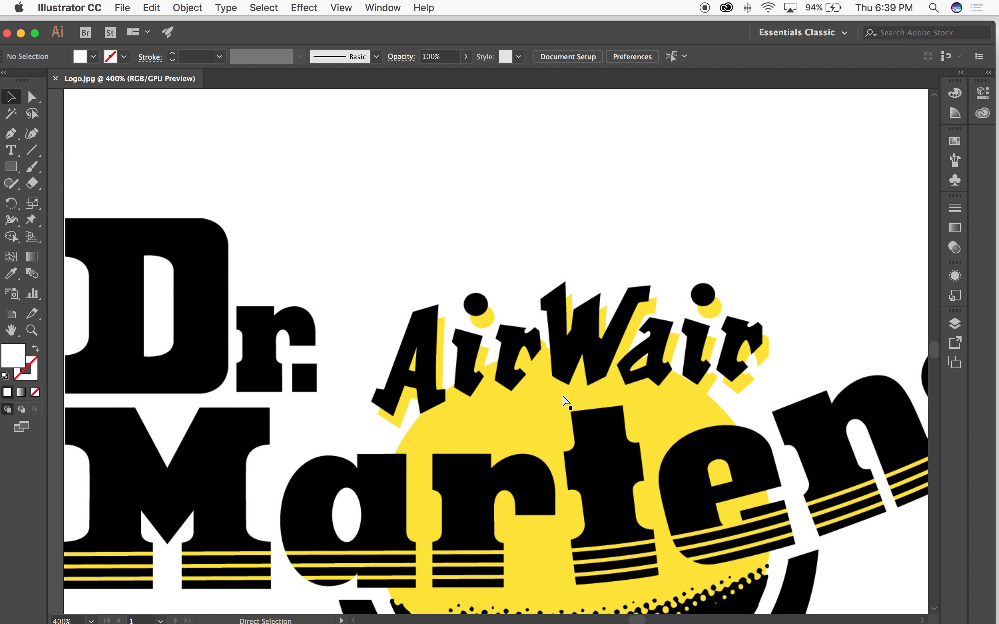
key("super+minus")
key("super+equal")
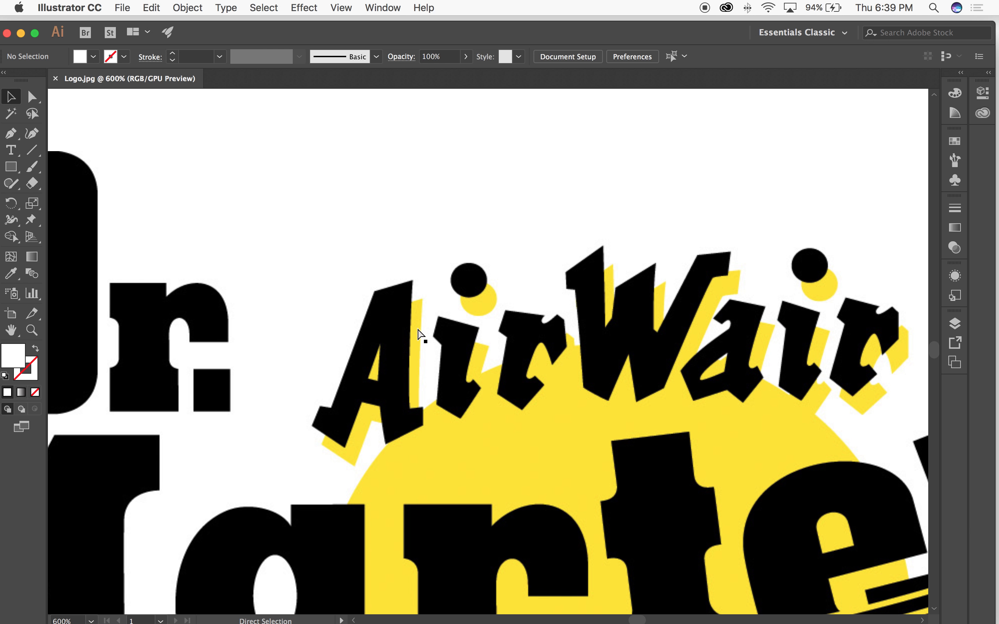
key("super+minus")
key("super+minus")
key("super+minus")
key("super+minus")
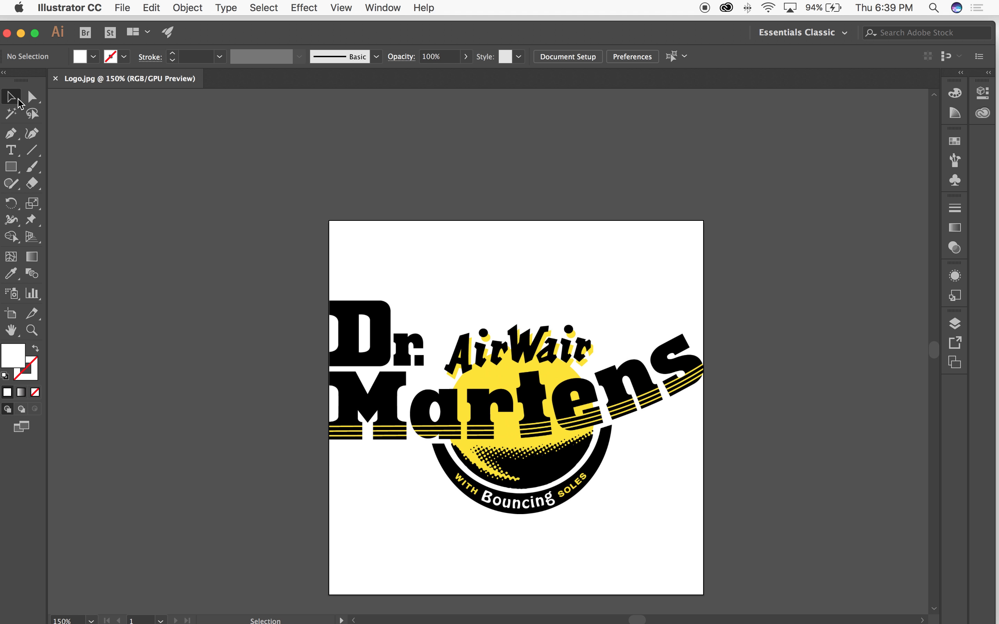
Step: Duplicate the logo image to the right of the original and select both images for scaling
left_click(443, 326)
left_click_drag(380, 369, 794, 380)
key("super+a")
key("s")
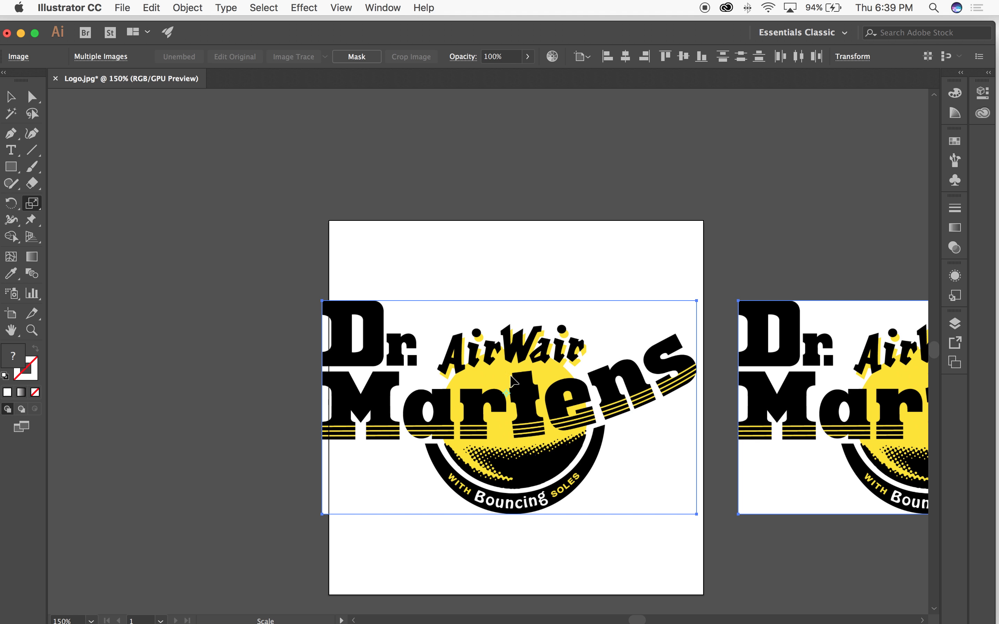
Step: Scale both logo images down together to about 2.33 in wide each and deselect them
key("v")
key("super+equal")
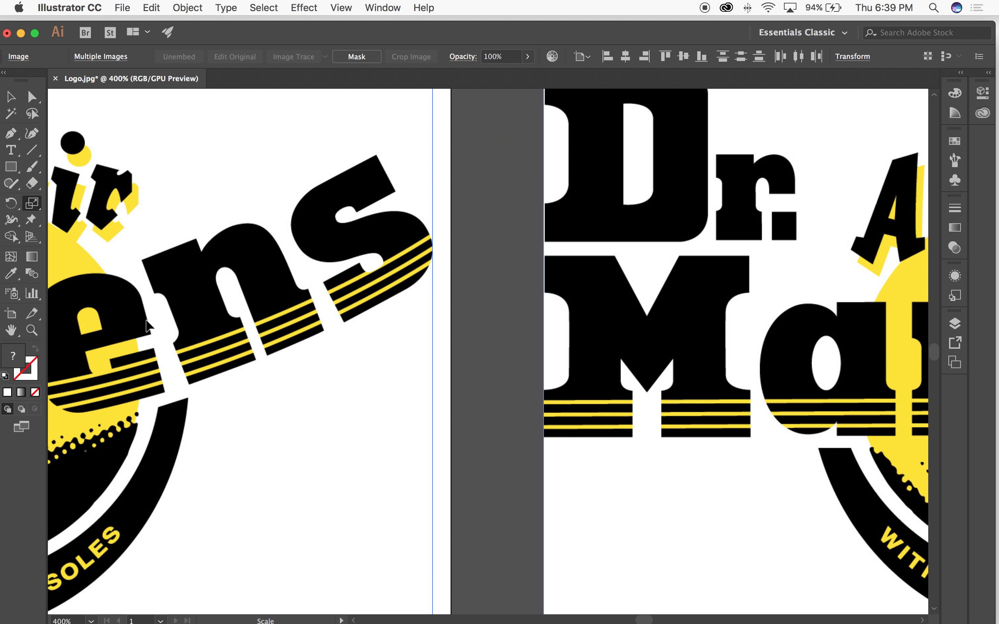
key("super+equal")
key("s")
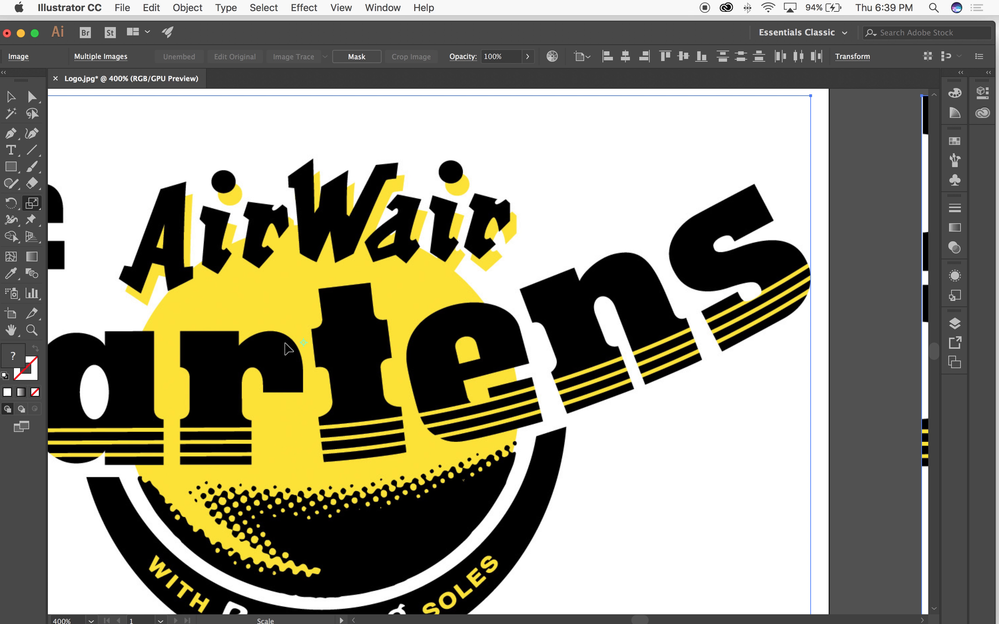
key("v")
key("super+minus")
key("super+minus")
key("super+minus")
key("s")
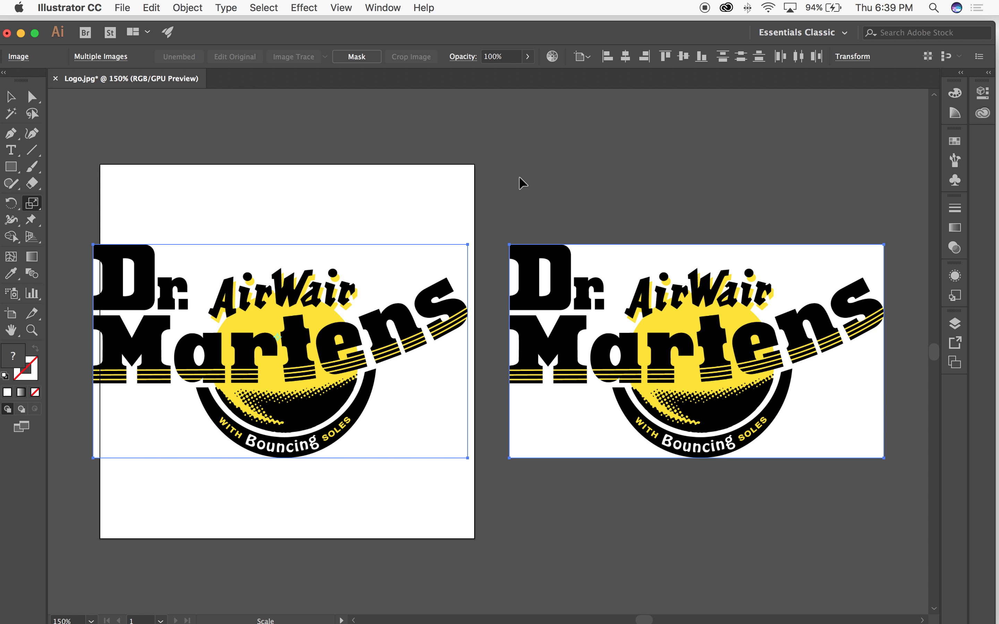
left_click_drag(611, 167, 497, 229)
left_click_drag(482, 238, 444, 239)
key("v")
left_click(593, 228)
left_click_drag(560, 243, 776, 197)
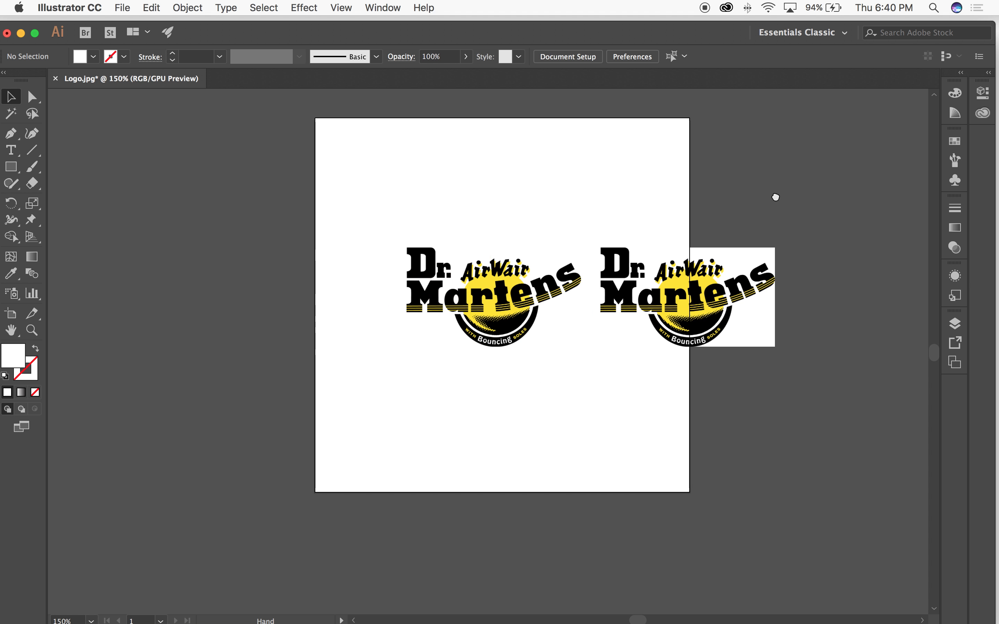
Step: Apply Image Trace with the default preset to the left logo image
left_click_drag(340, 201, 549, 383)
left_click_drag(636, 327, 359, 175)
left_click_drag(532, 266, 628, 325)
left_click_drag(417, 221, 521, 257)
left_click(515, 263)
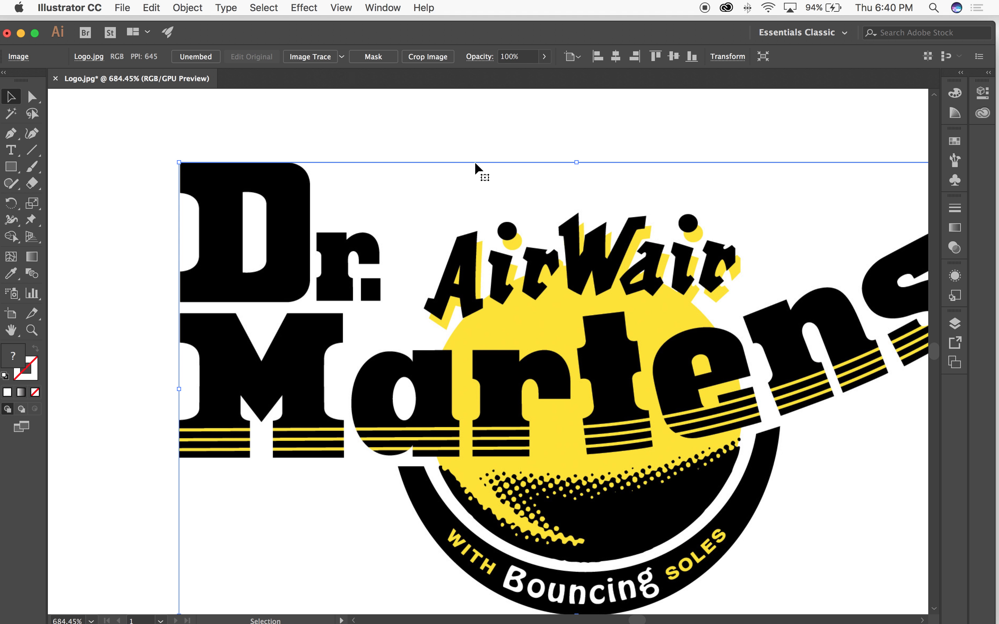
mouse_move(571, 318)
left_mouse_down()
mouse_move(474, 299)
mouse_move(485, 299)
left_mouse_up()
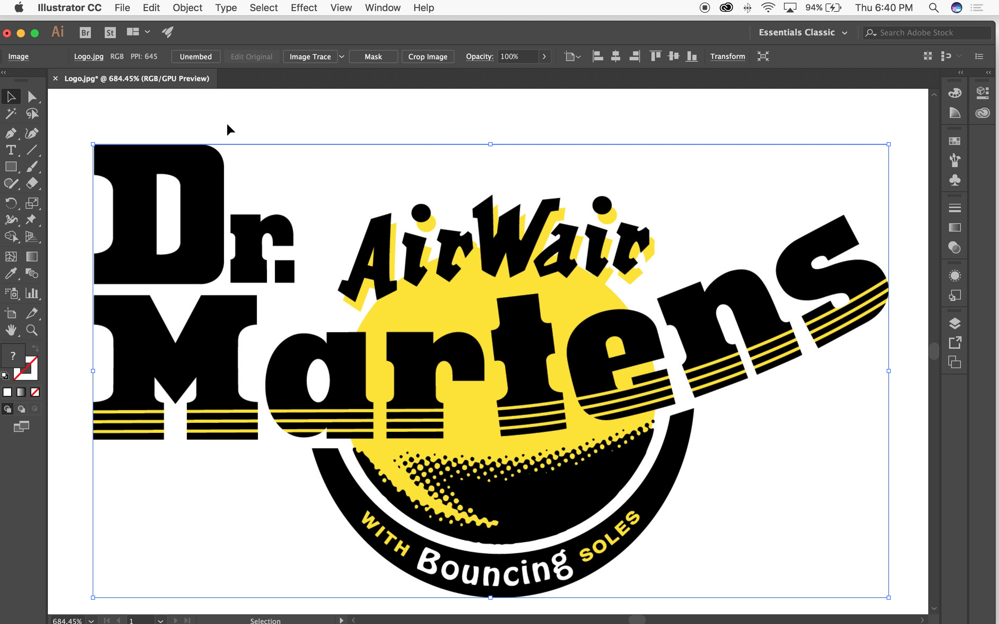
left_click(307, 63)
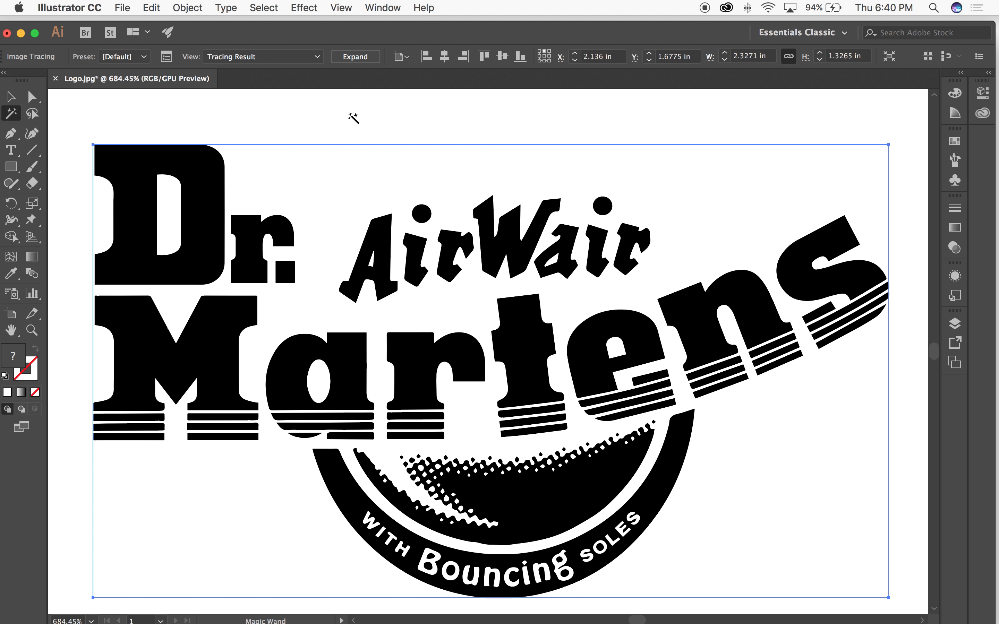
Step: Compare the traced logo with the untraced copy in Outline mode and return to the preview
key("super+y")
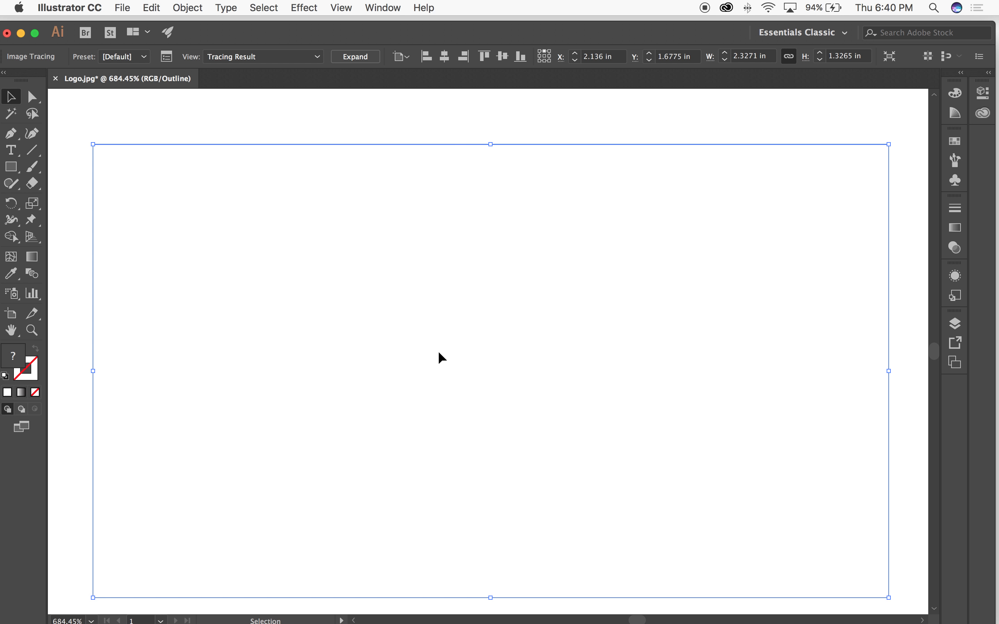
key("super+y")
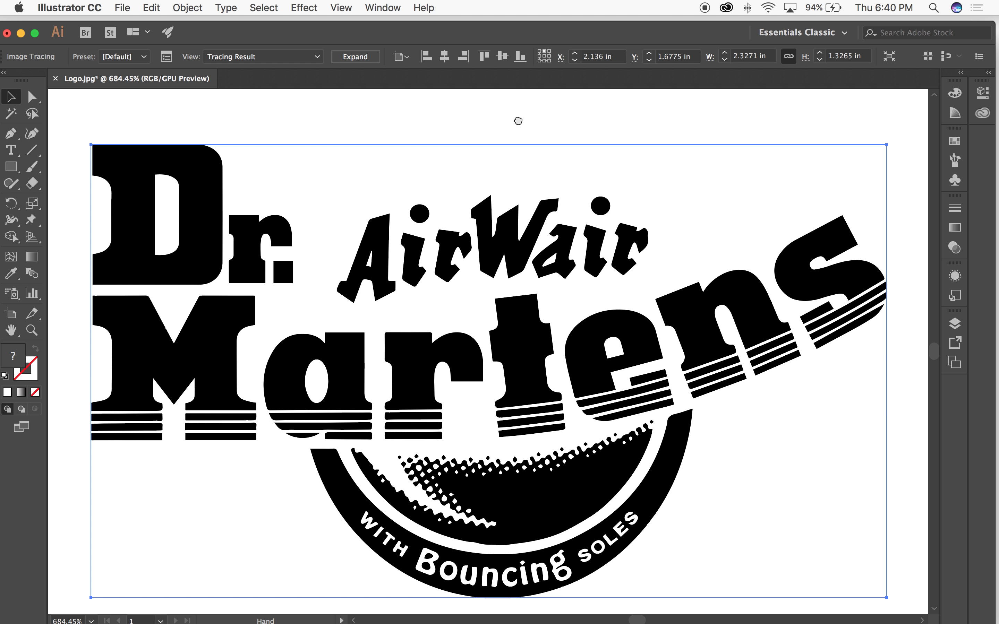
key("super+minus")
key("super+minus")
key("super+minus")
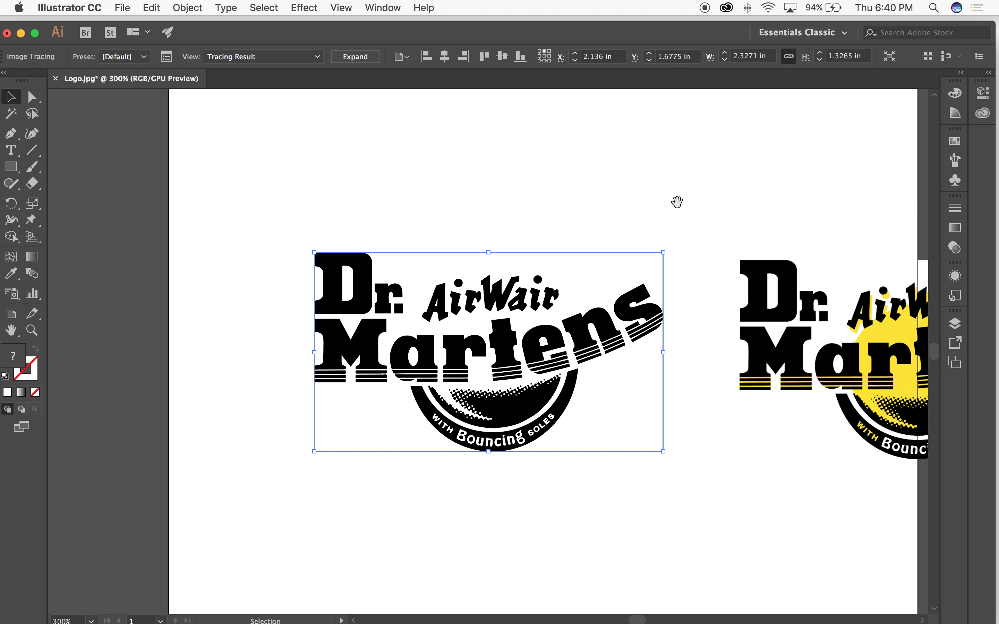
left_click_drag(819, 212, 573, 201)
left_click(577, 199)
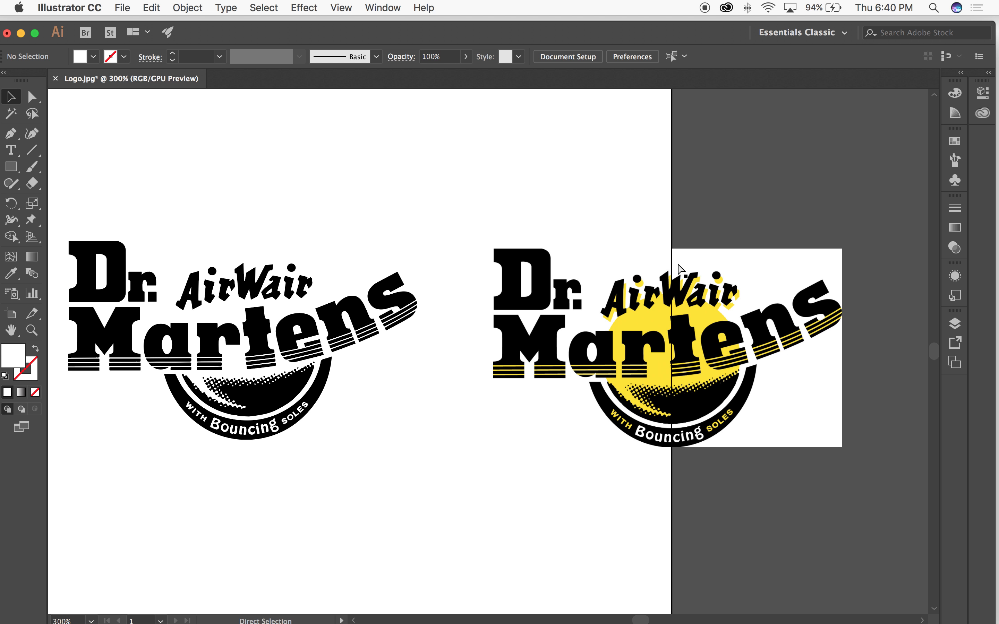
key("super+y")
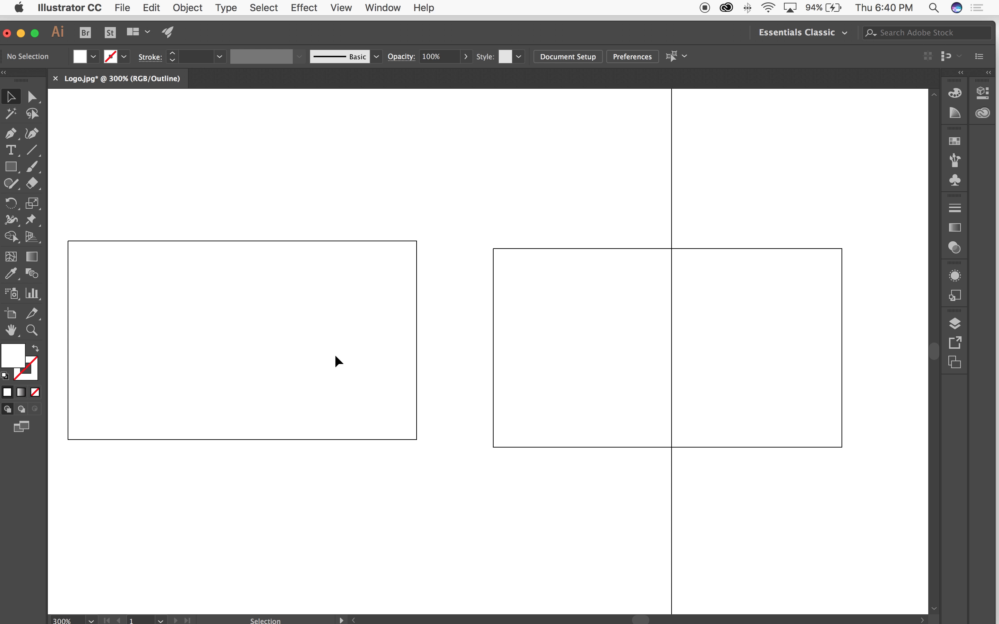
key("super+y")
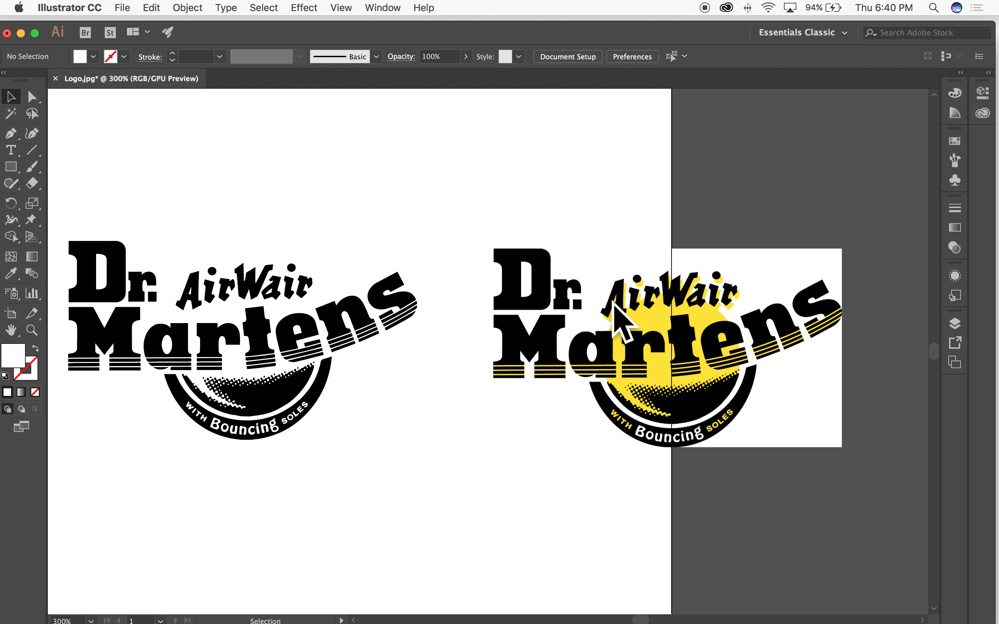
Step: Examine the traced logo's letter shapes up close and check the viewing options available for the tracing
left_click_drag(474, 171, 636, 176)
left_click_drag(361, 226, 628, 165)
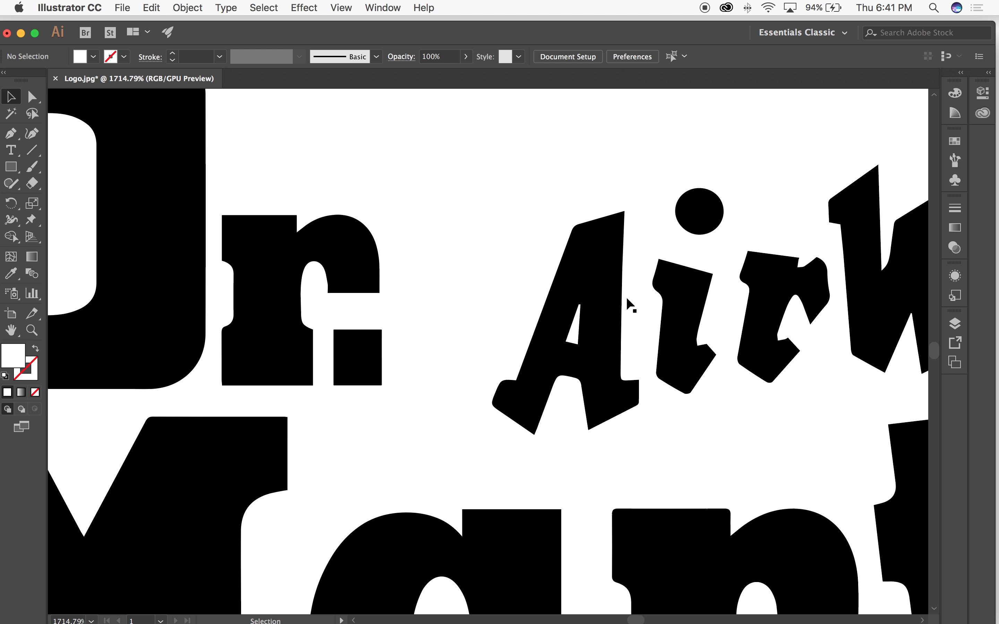
left_click(613, 294)
key("super+minus")
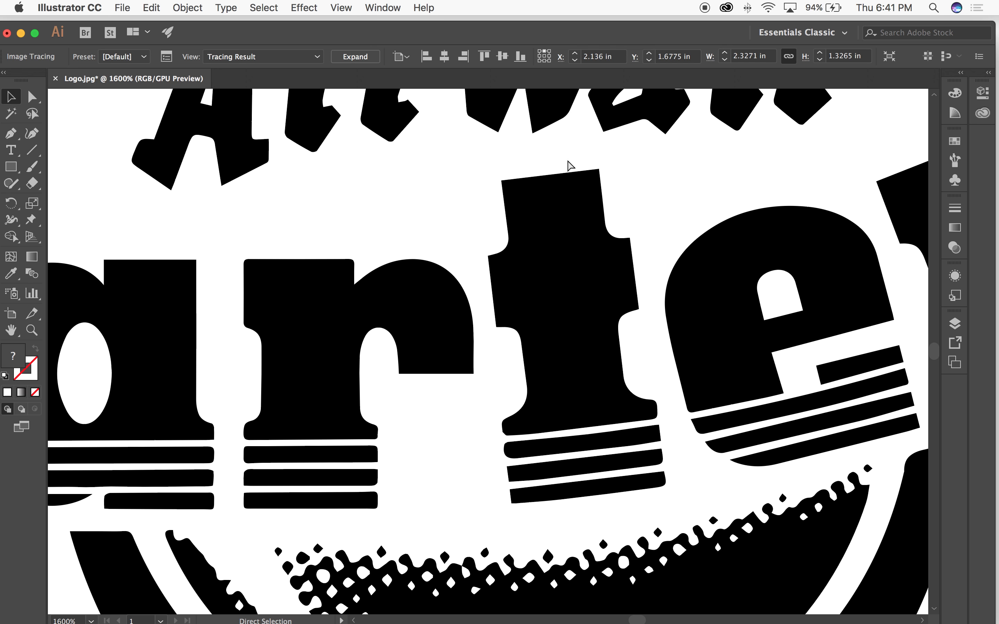
key("super+minus")
key("super+minus")
key("super+minus")
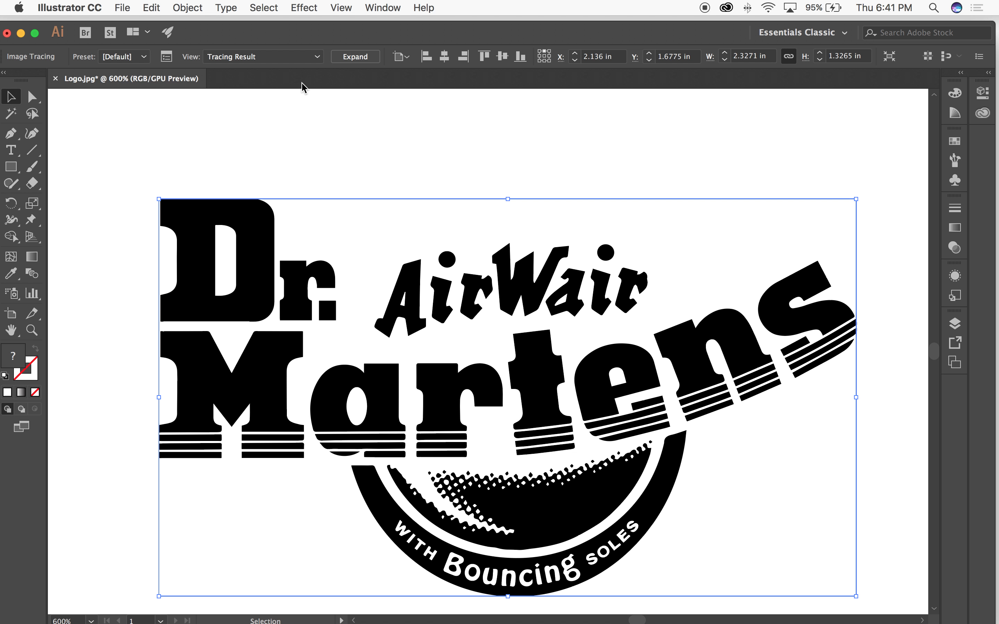
left_click(317, 58)
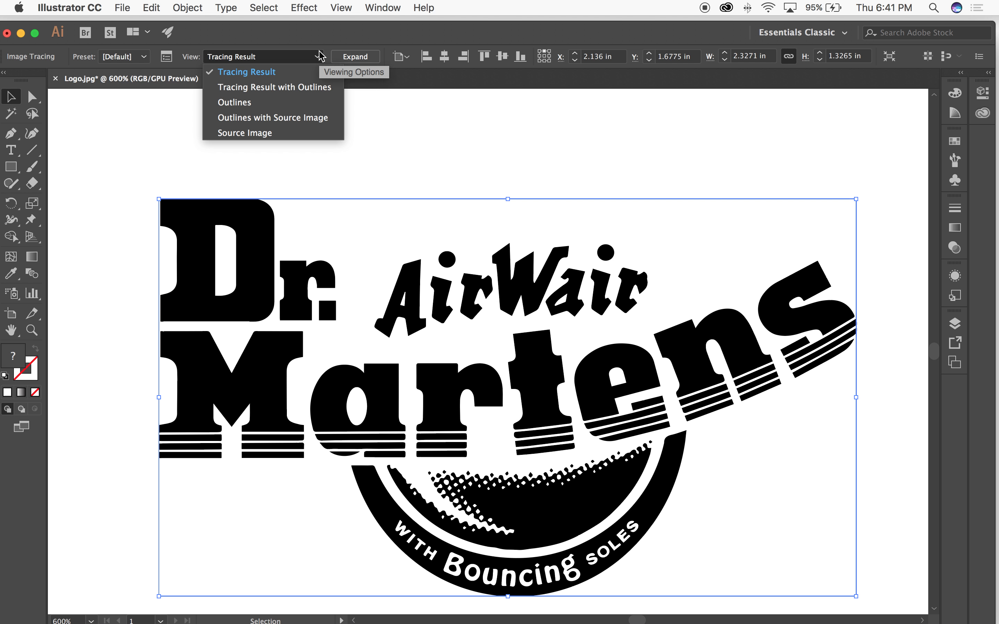
left_click(320, 57)
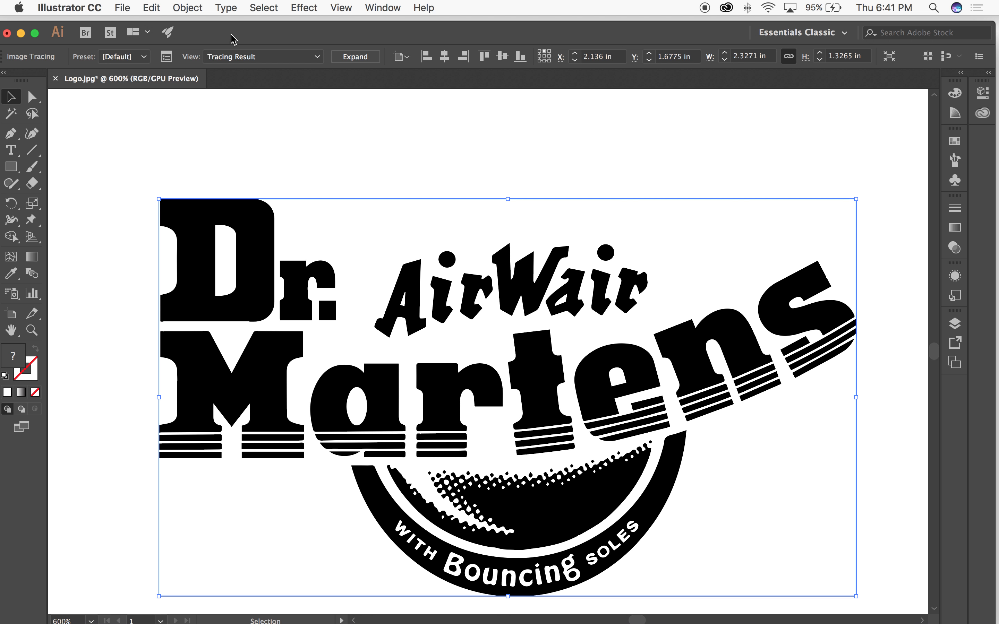
Step: Try the Black and White Logo and Technical Drawing tracing presets on the left logo
left_click(148, 55)
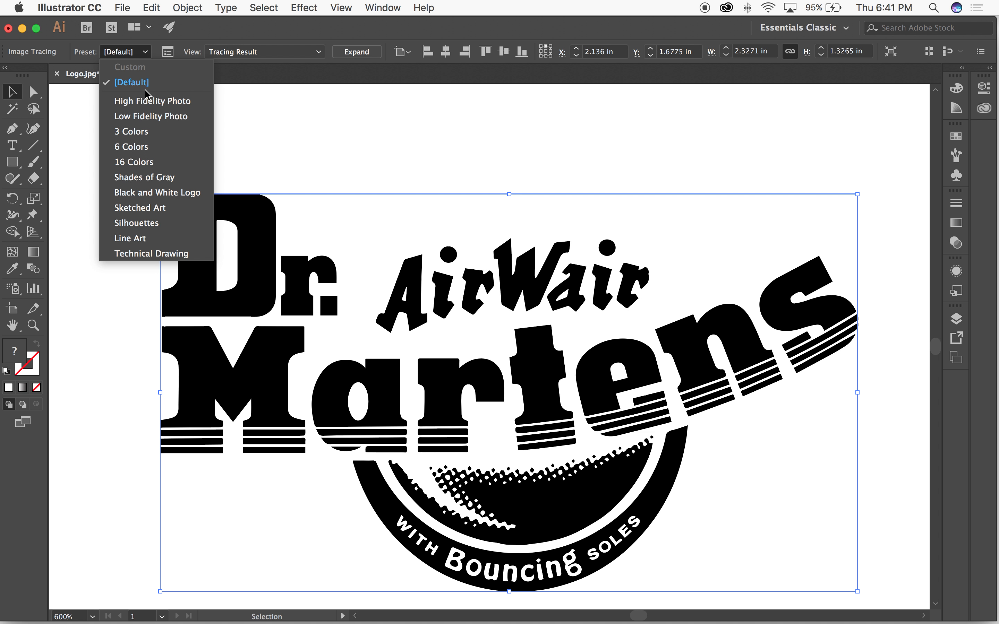
left_click(154, 195)
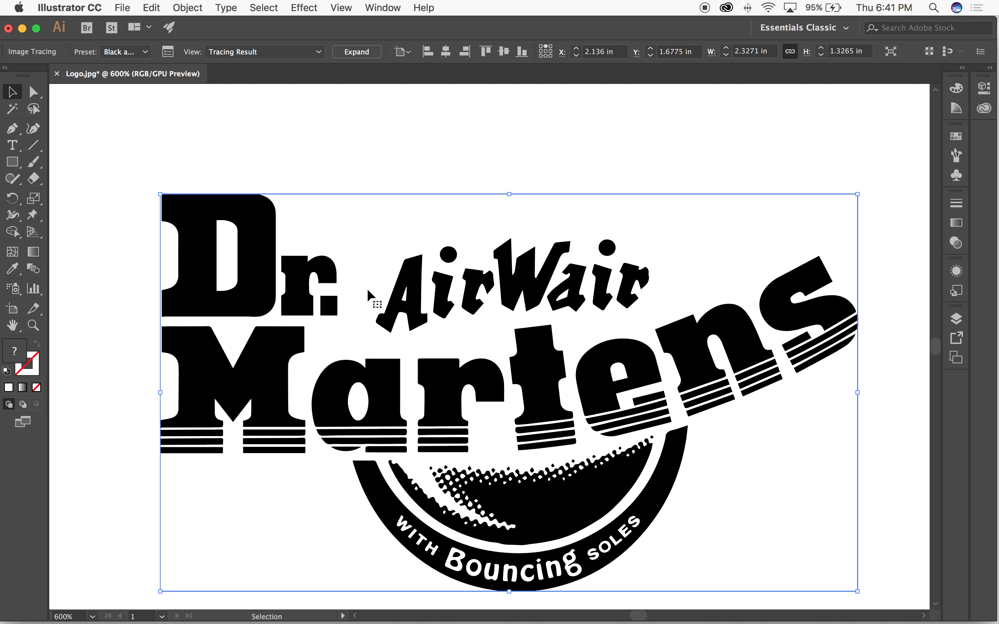
left_click(145, 53)
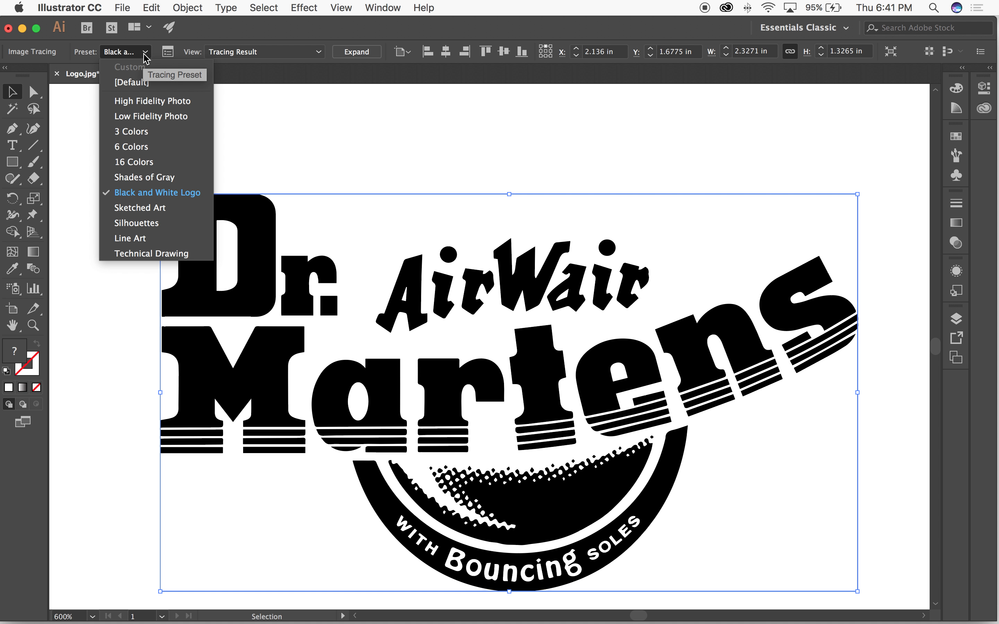
left_click(143, 254)
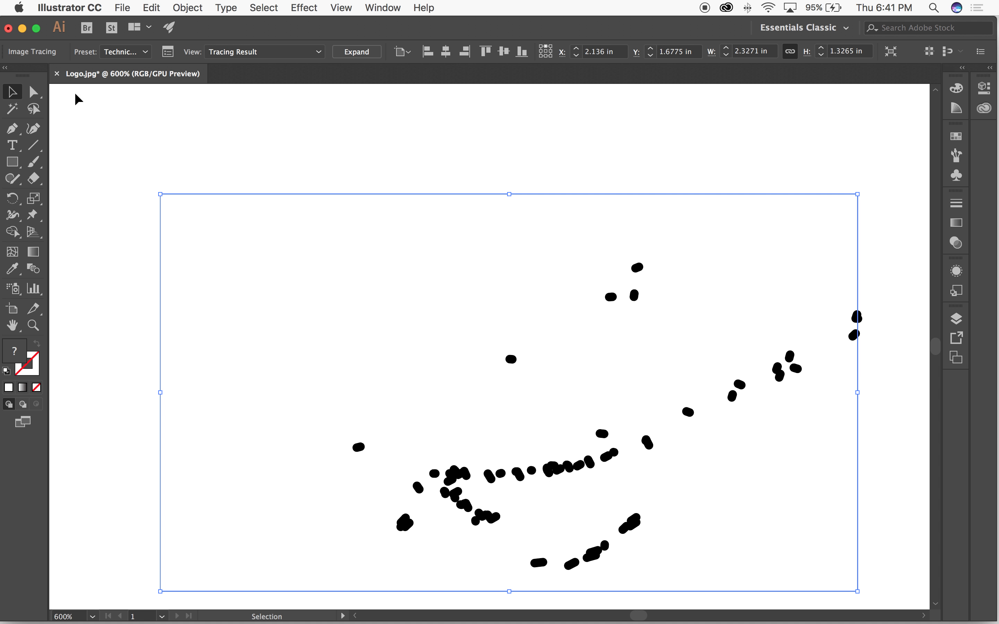
Step: Apply the 3 Colors preset to the logo tracing, deselect it and compare it with the untraced copy
left_click(149, 55)
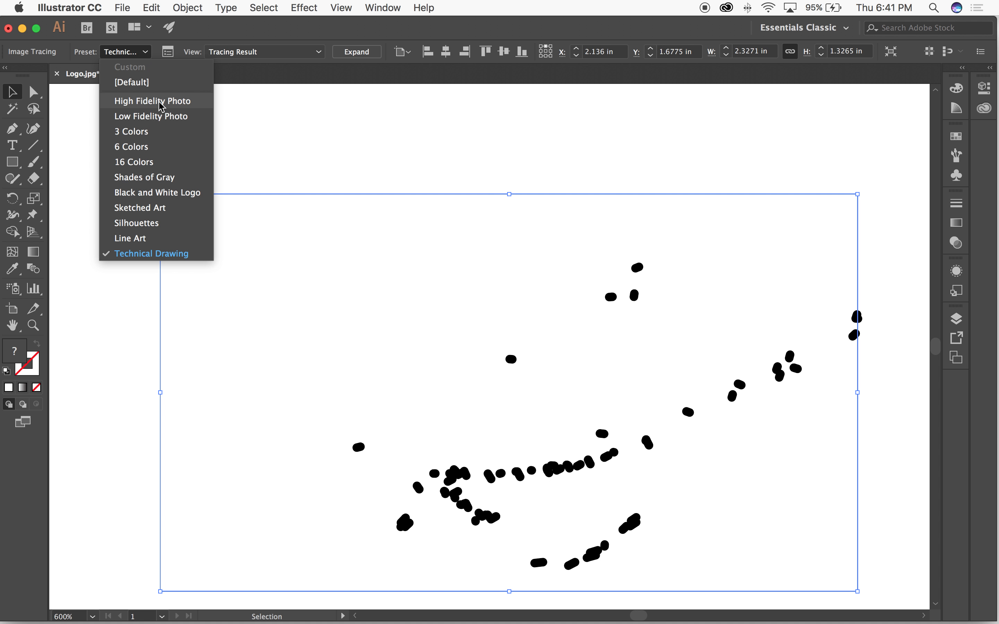
left_click(144, 133)
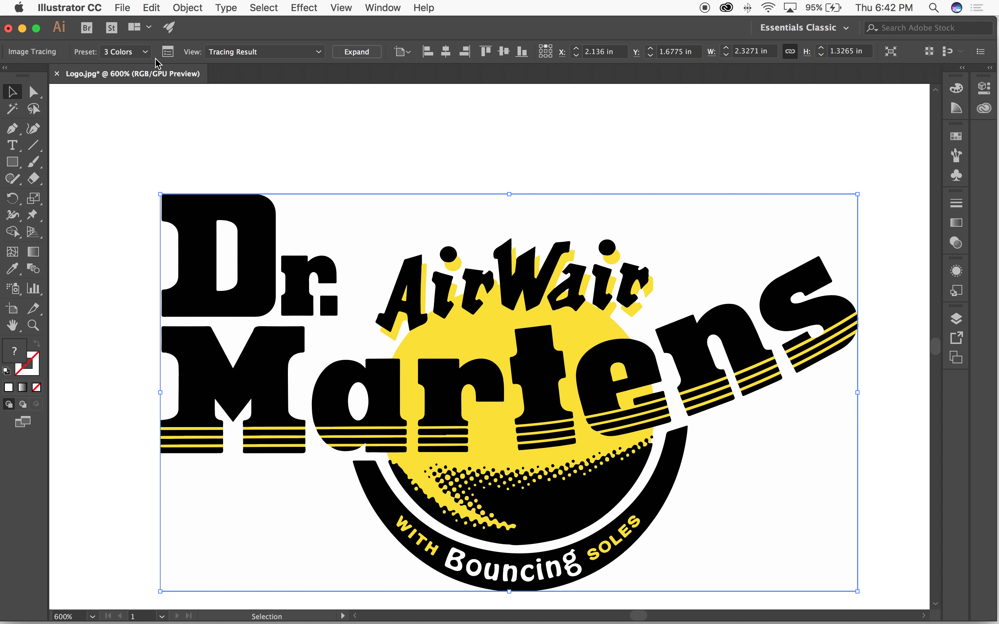
left_click(145, 52)
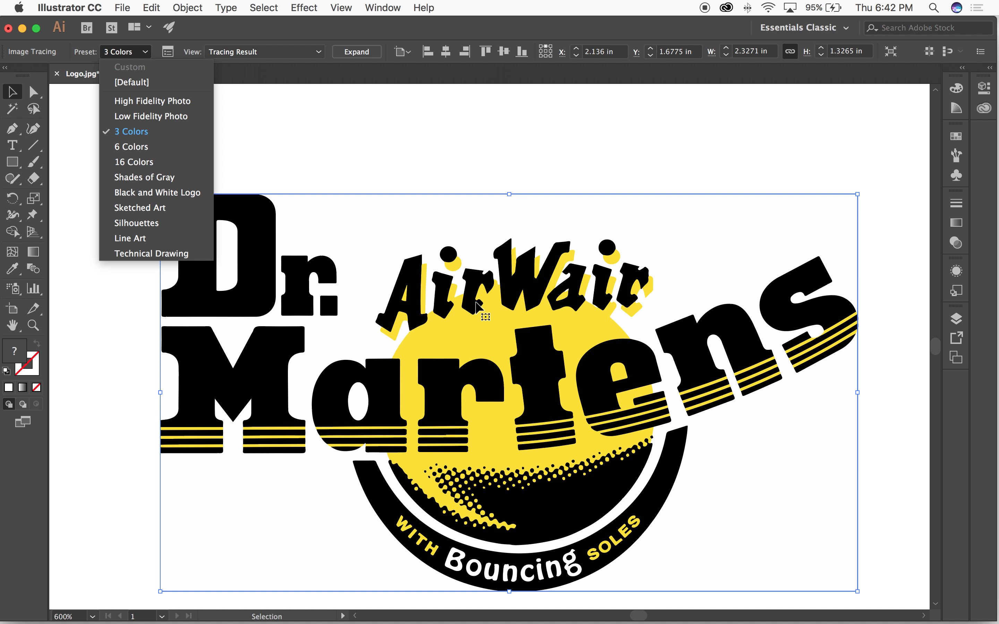
left_click(480, 170)
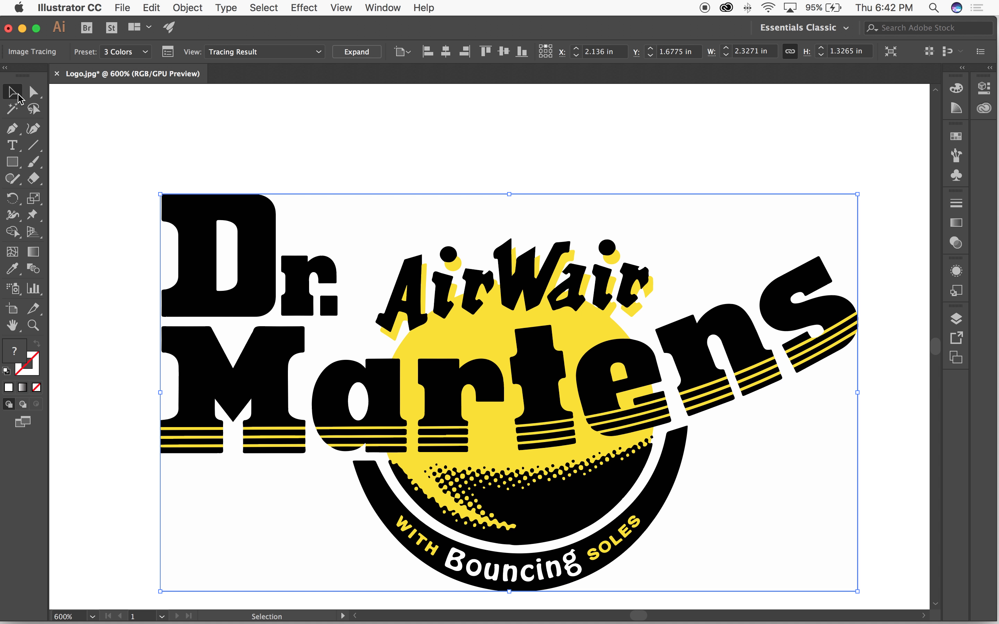
left_click(484, 178)
key("super+minus")
key("super+minus")
key("super+equal")
left_click_drag(716, 248, 456, 236)
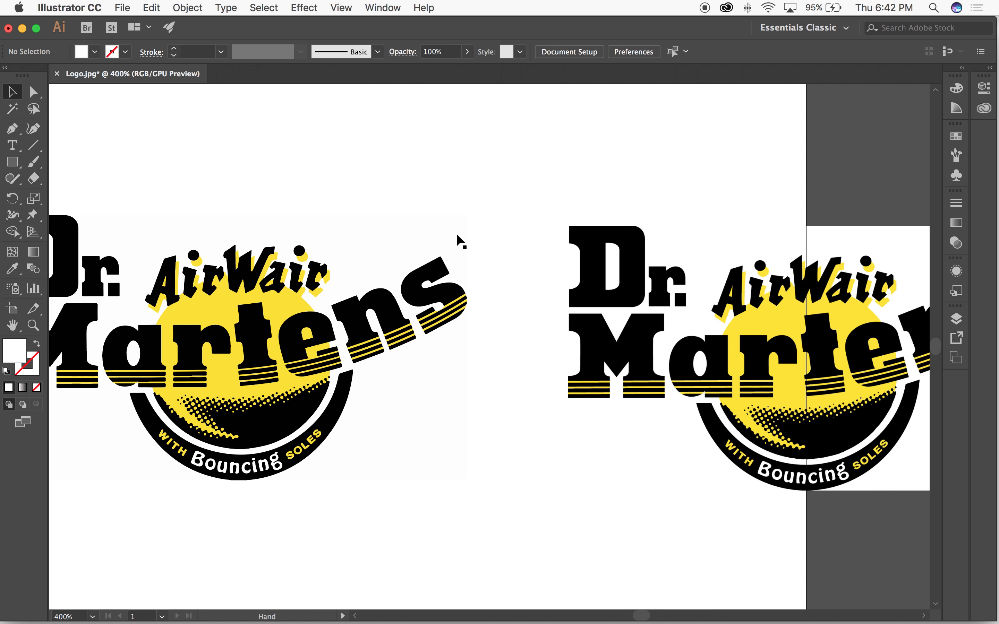
mouse_move(530, 410)
left_mouse_down()
mouse_move(595, 411)
mouse_move(511, 390)
mouse_move(361, 388)
mouse_move(669, 393)
left_mouse_up()
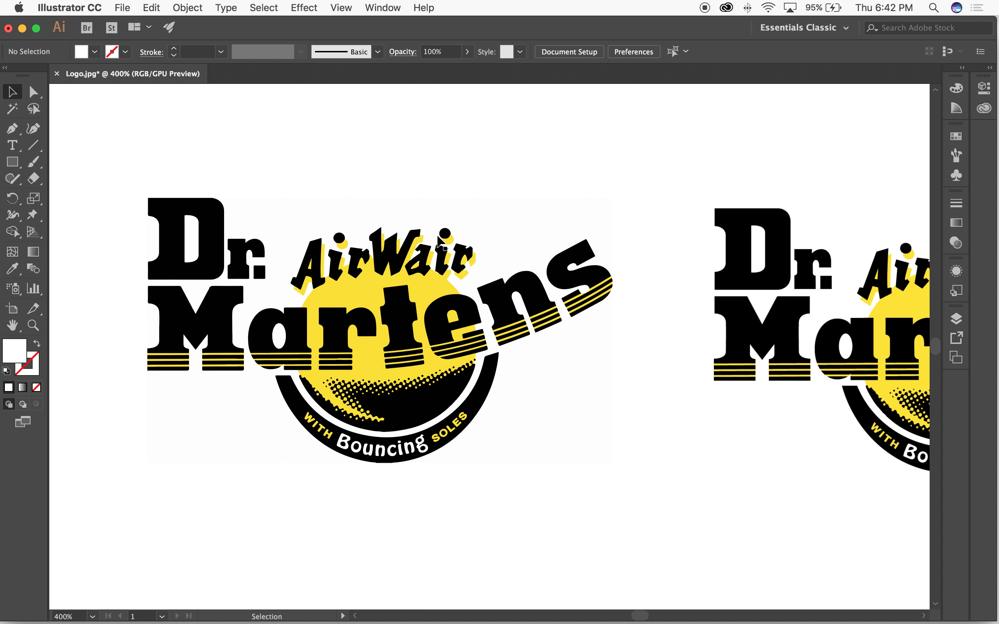
Step: Try the 16 Colors preset on the traced logo and examine its last letters up close
left_click(497, 269)
mouse_move(669, 243)
left_mouse_down()
mouse_move(521, 238)
mouse_move(642, 221)
left_mouse_up()
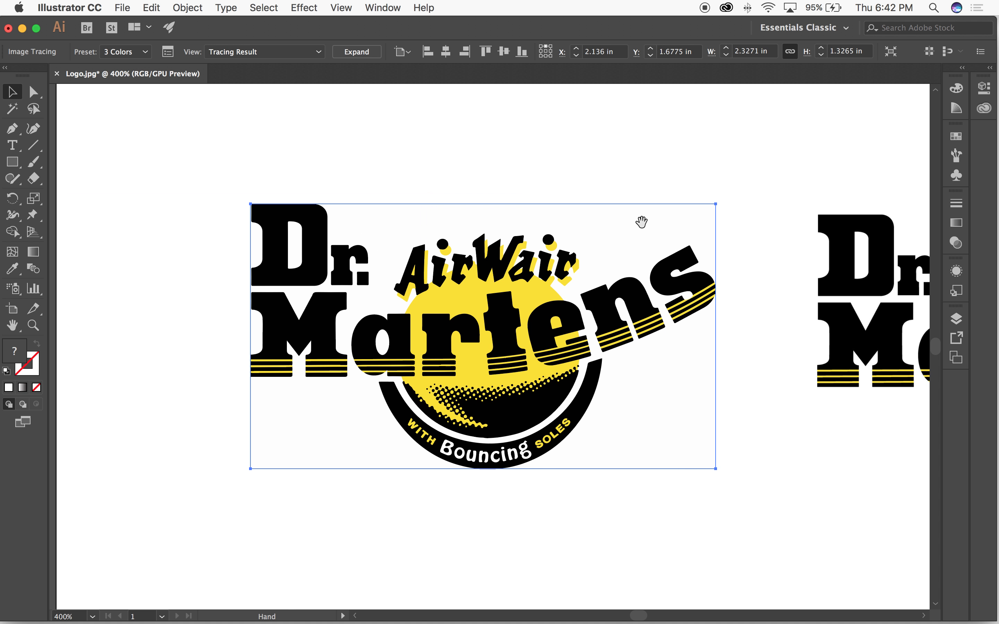
left_click(145, 52)
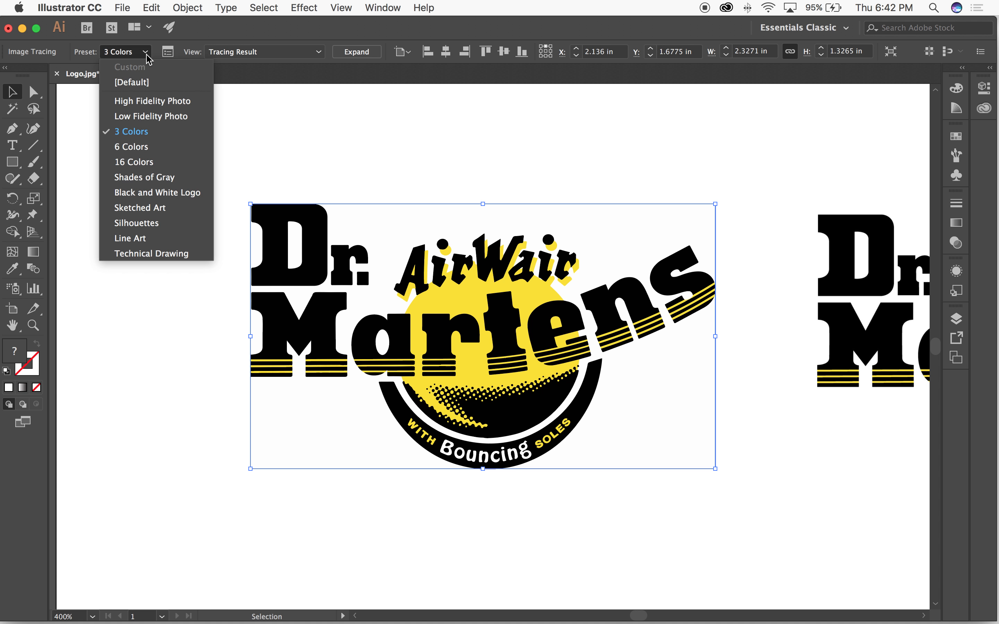
left_click(136, 163)
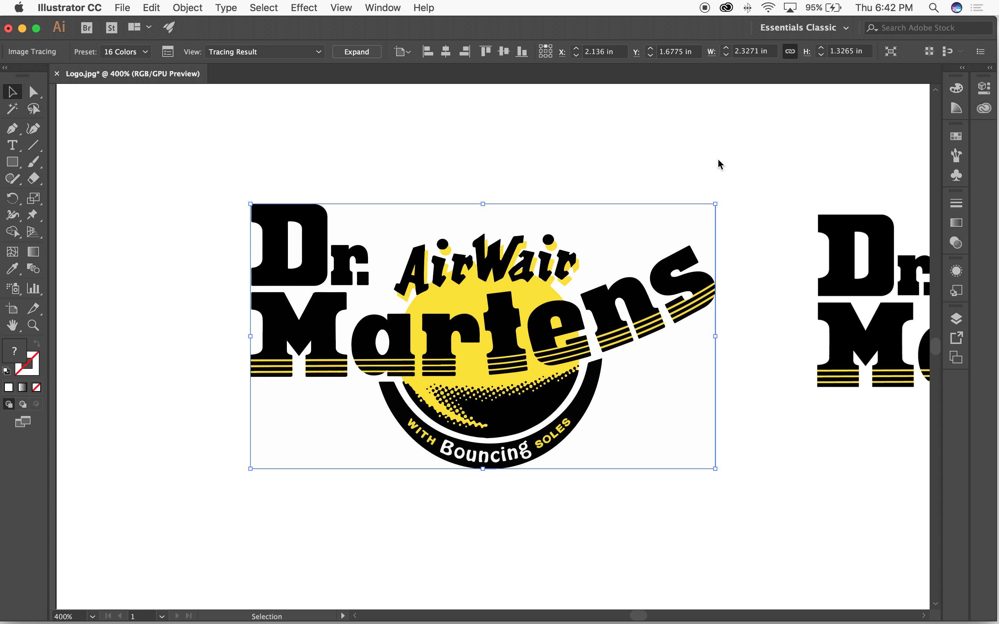
left_click_drag(738, 176, 671, 182)
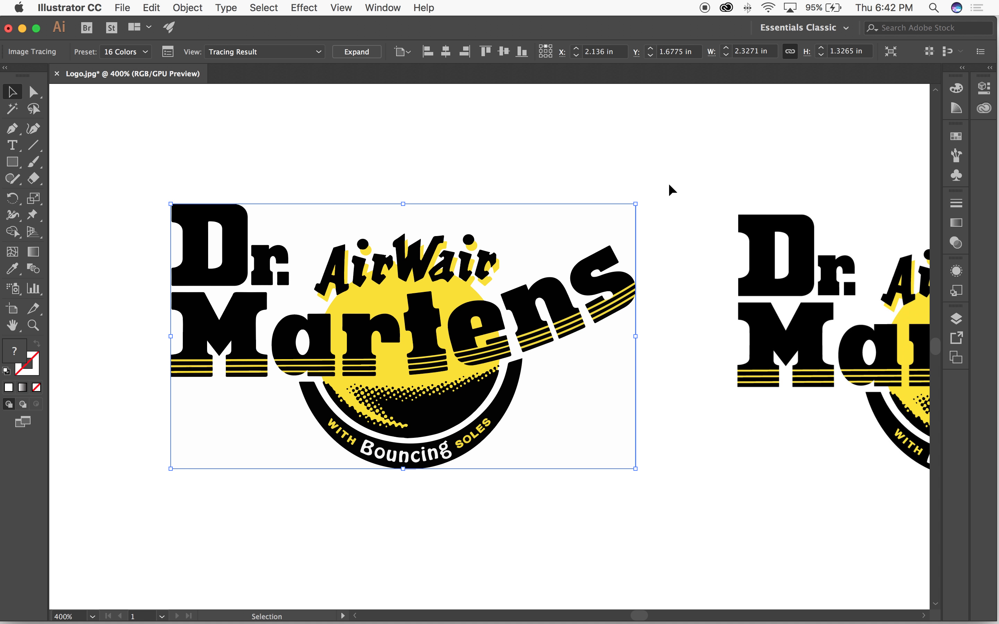
left_click_drag(679, 183, 459, 169)
left_click_drag(328, 277, 712, 432)
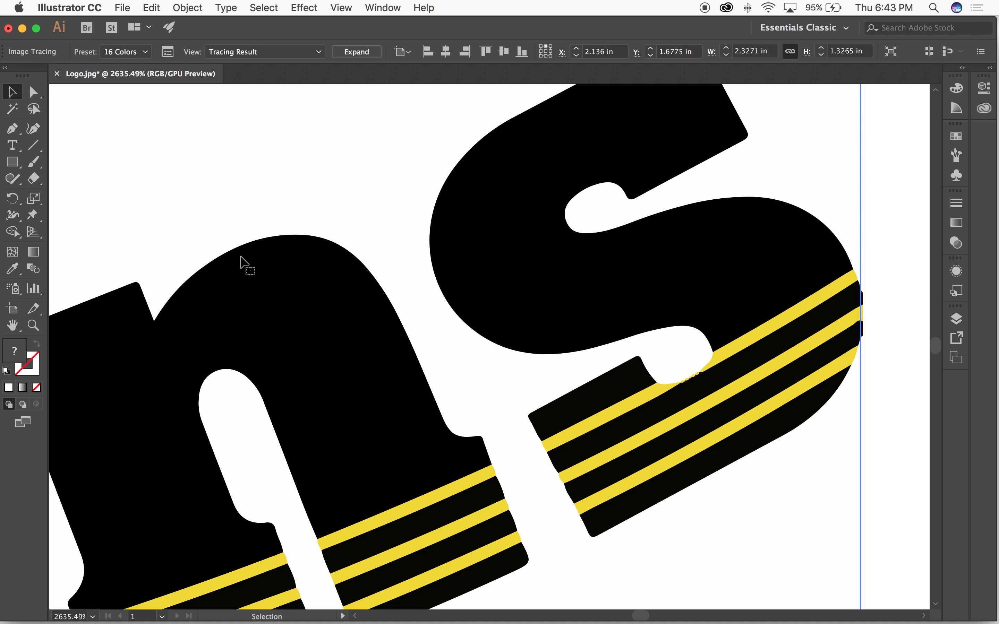
Step: Set the logo's tracing preset to 3 Colors, deselect it and bring the whole logo into view
left_click(145, 51)
left_click(148, 132)
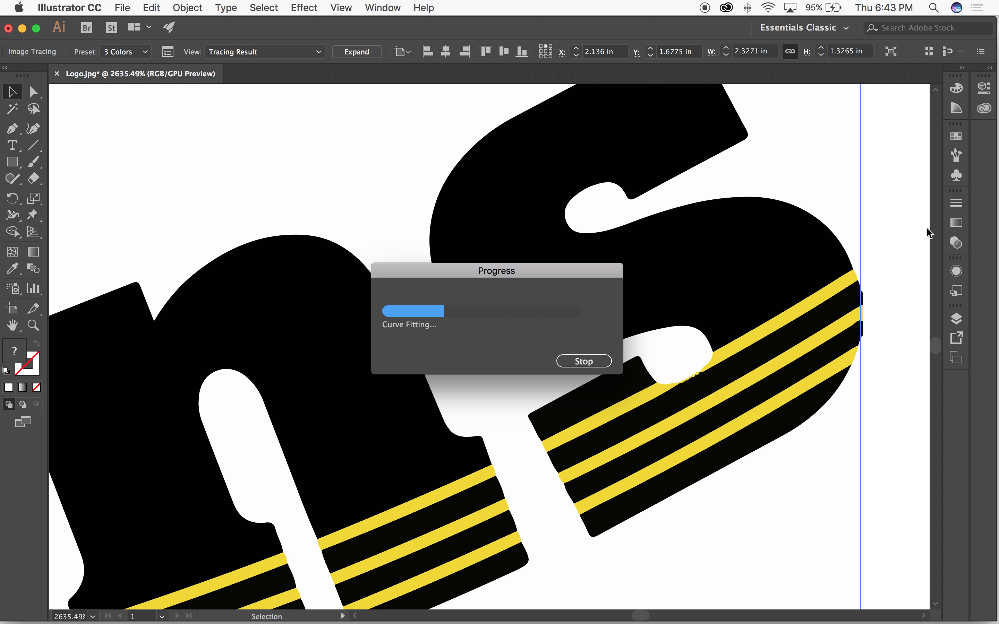
left_click(899, 202)
key("super+minus")
key("super+minus")
key("super+minus")
key("super+minus")
key("super+minus")
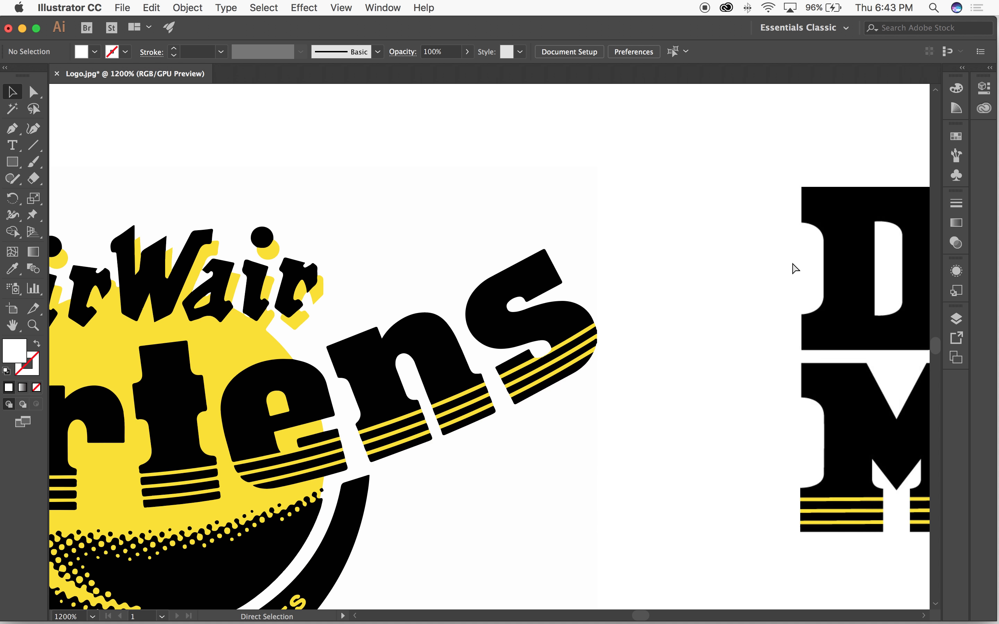
key("super+minus")
key("space")
left_click_drag(345, 232, 413, 232)
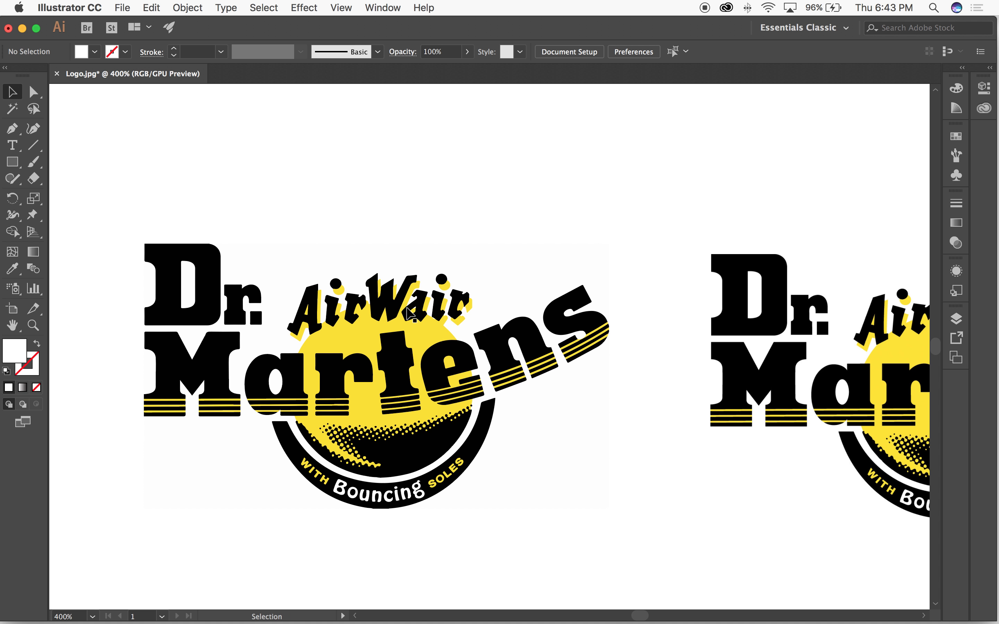
Step: Delete the untraced logo copy and move the traced logo to about X 2.59 in, Y 1.65 in on the artboard
left_click(409, 320)
key("super+minus")
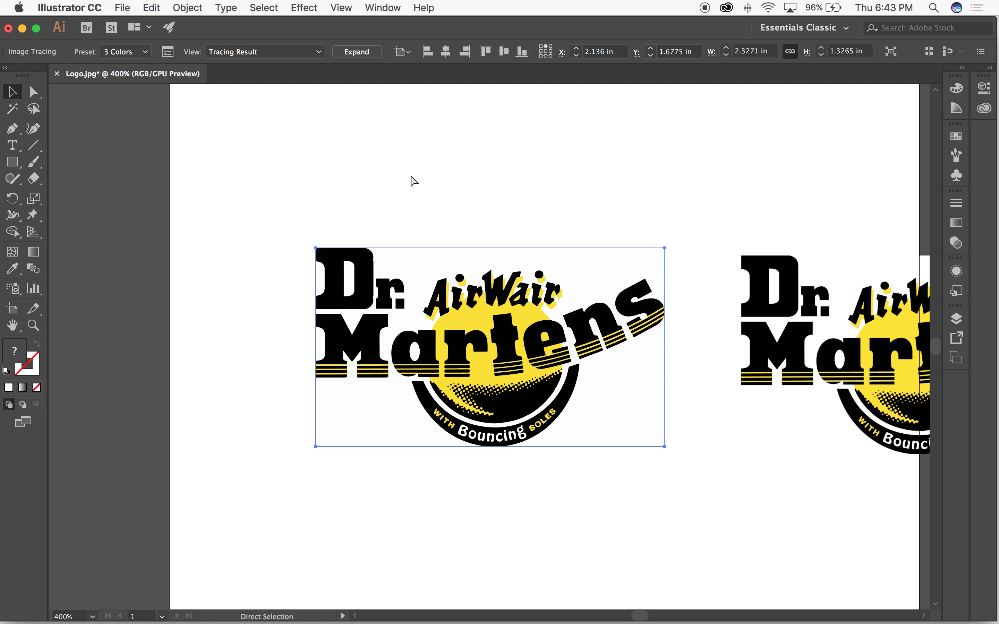
key("super+minus")
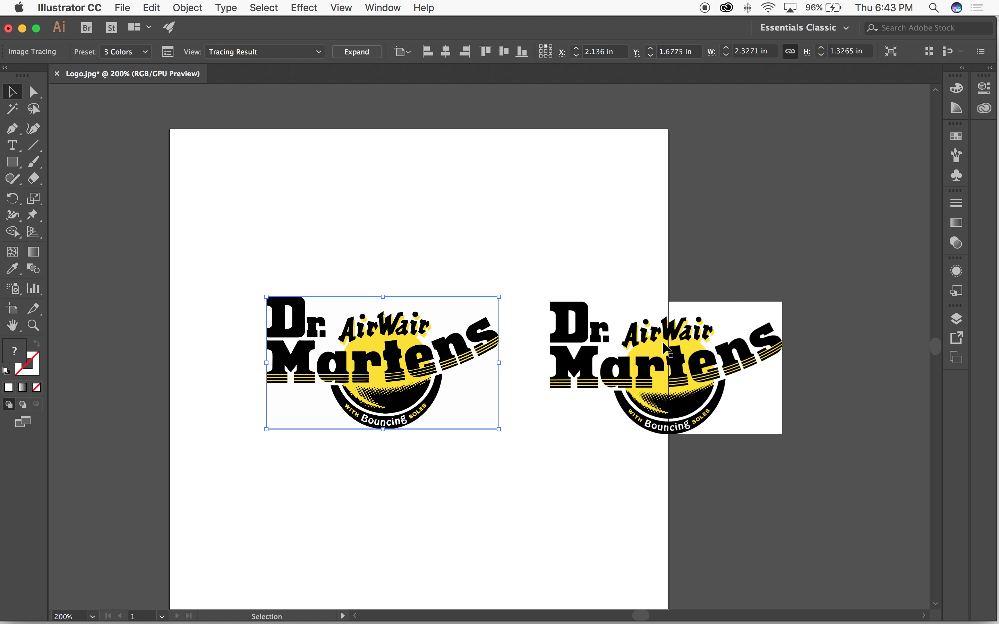
left_click(693, 348)
key("BackSpace")
left_click(343, 342)
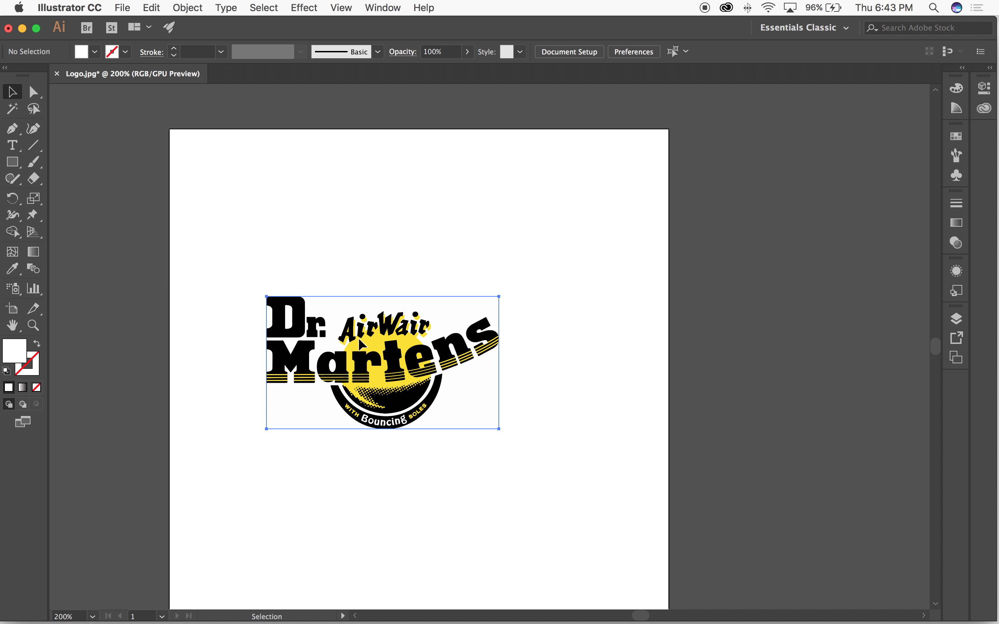
left_click_drag(343, 342, 389, 338)
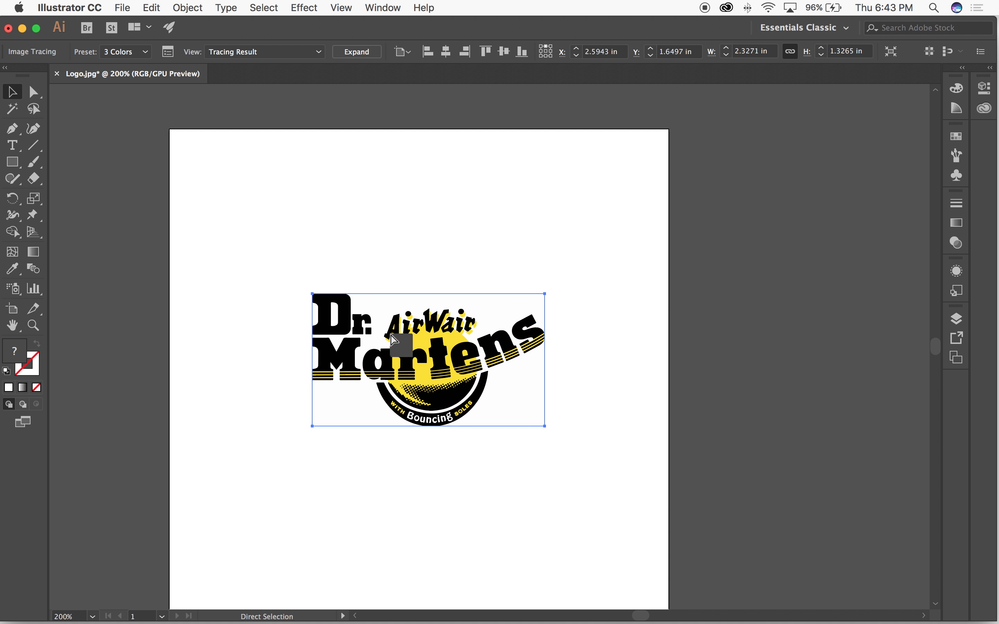
Step: Check the tracing in Outline mode, expand it into vector paths and deselect it
key("super+y")
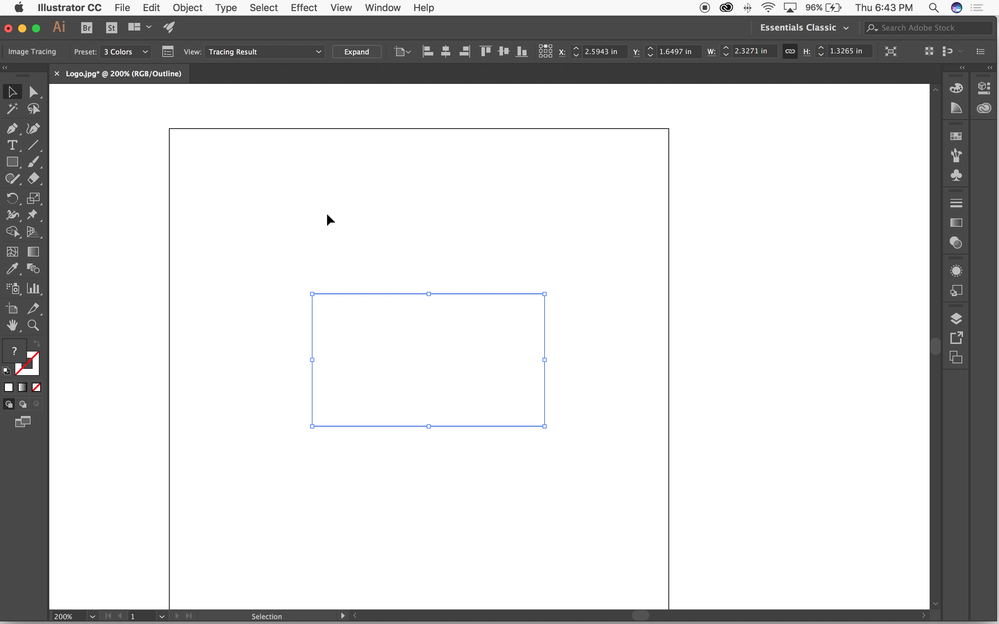
key("a")
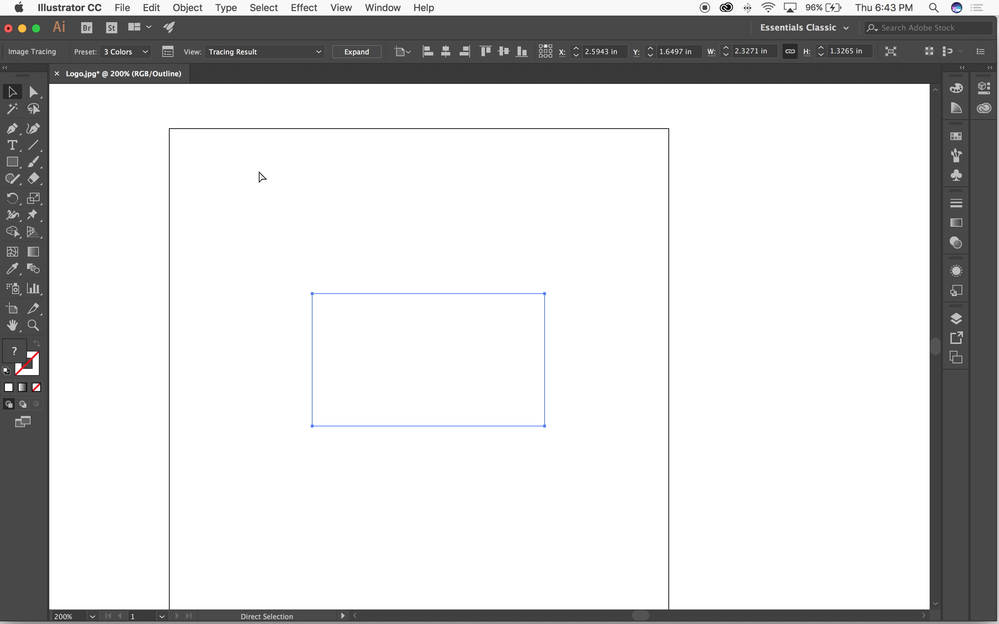
key("super+y")
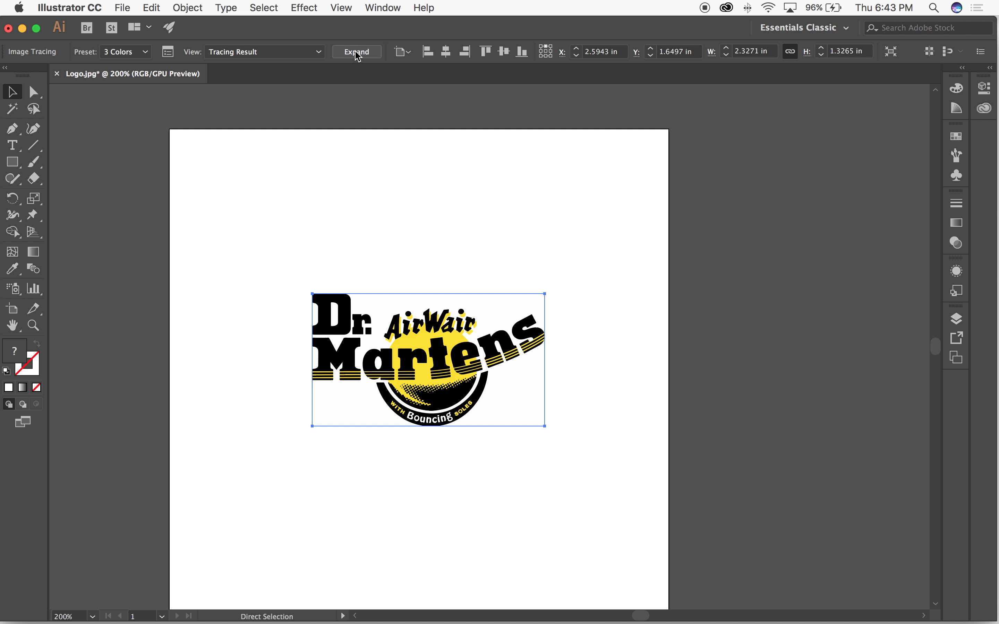
key("super+y")
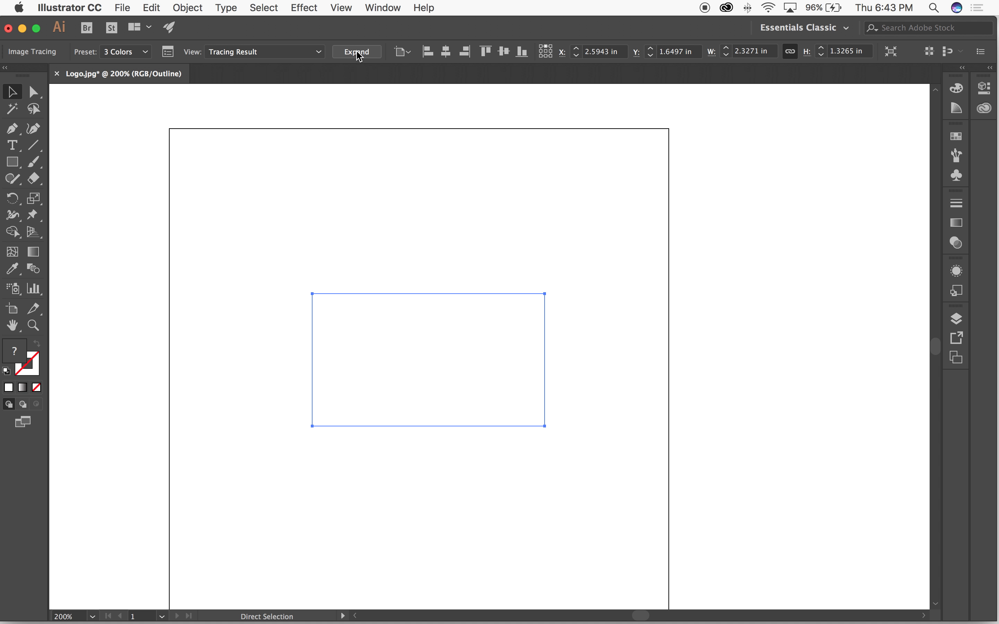
left_click(359, 53)
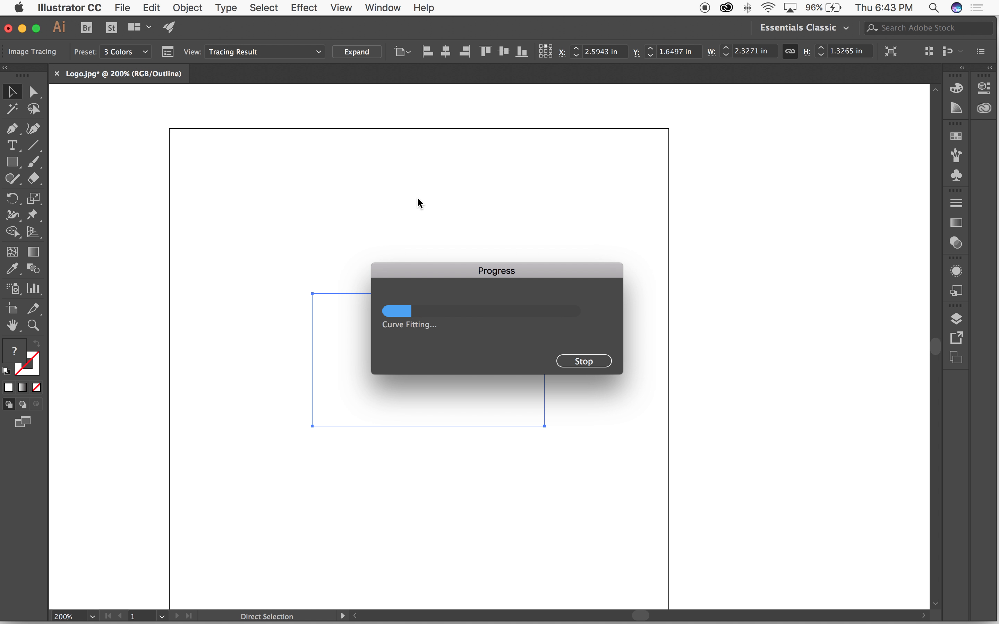
left_click(420, 206)
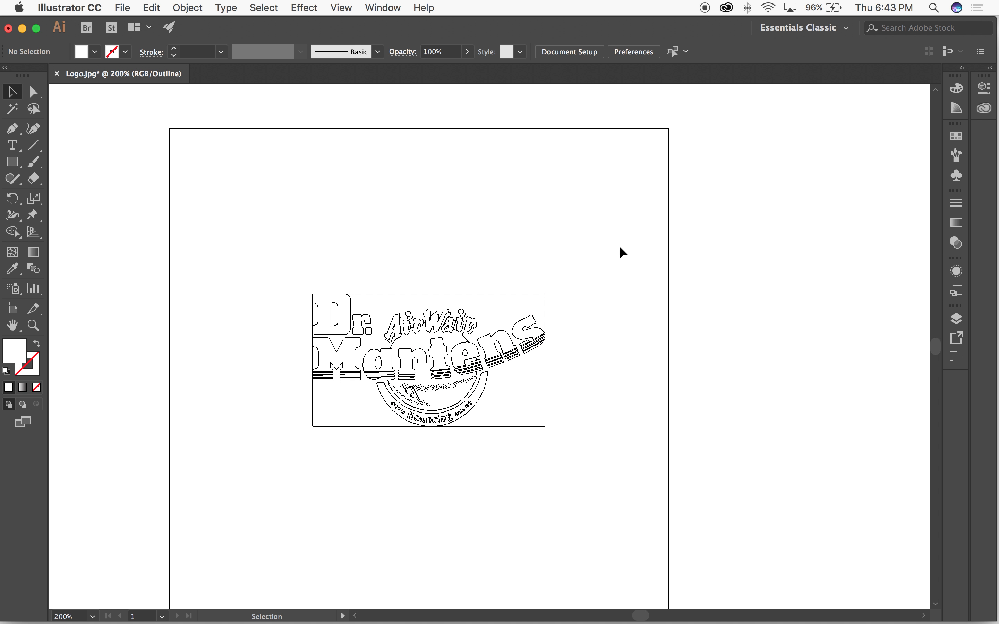
Step: Examine the expanded logo's paths up close in Outline mode and return to the preview
key("super+space")
left_click_drag(332, 270, 531, 379)
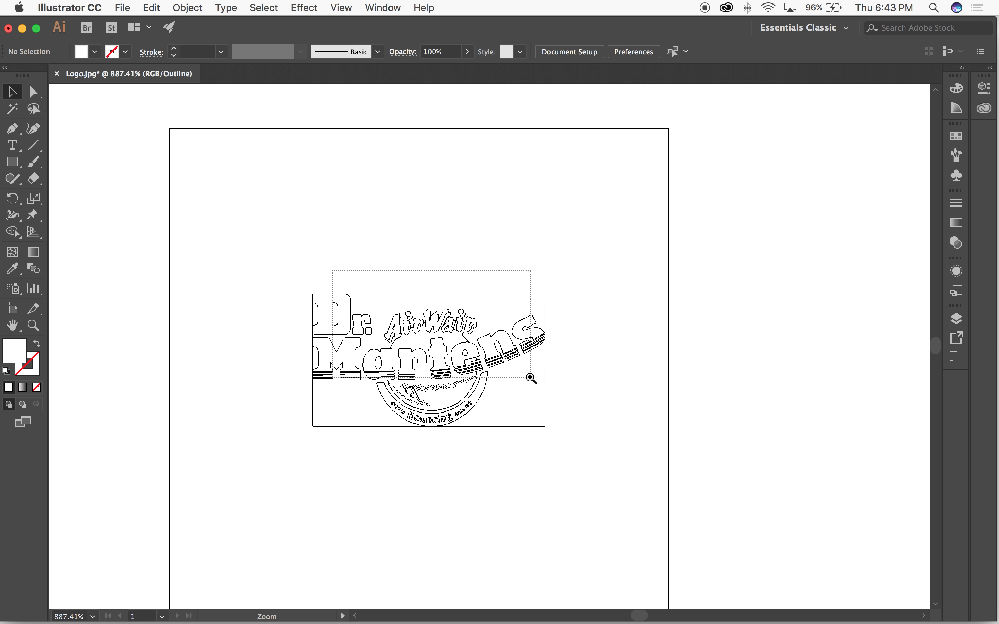
key("space")
left_click_drag(425, 595, 550, 433)
key("super+minus")
key("super+minus")
key("super+minus")
key("super+minus")
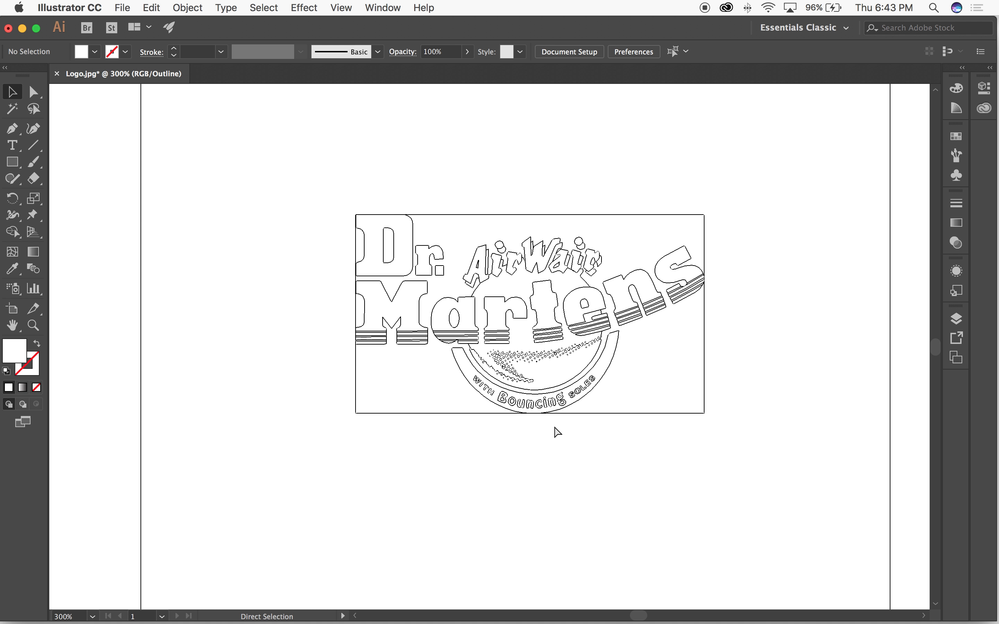
key("super+y")
scroll(457, 216, "up", 2)
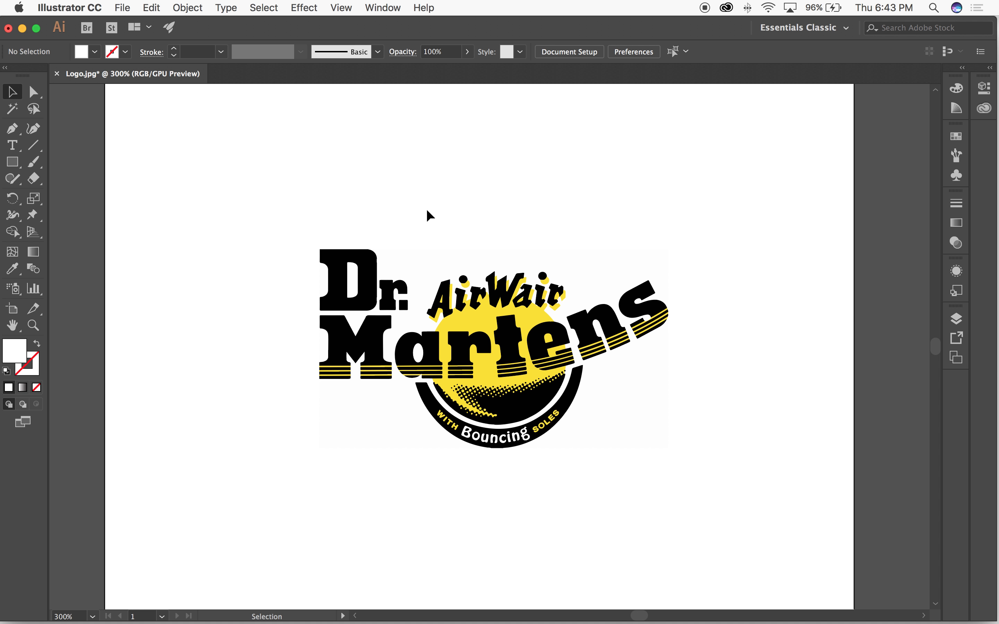
Step: Draw a rectangle that covers the whole logo with a wide margin on all sides
key("m")
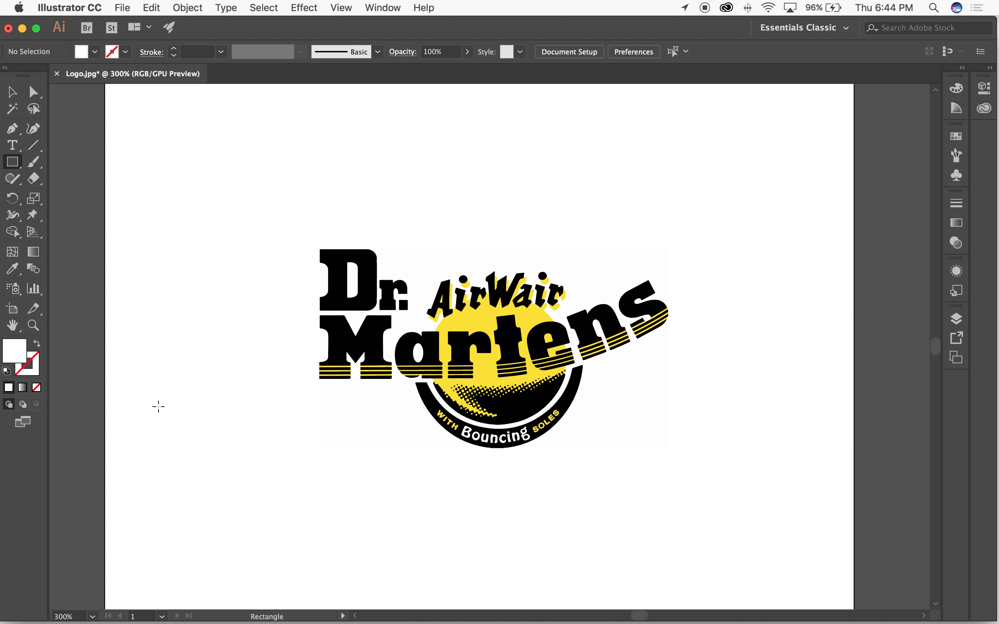
left_click(14, 164)
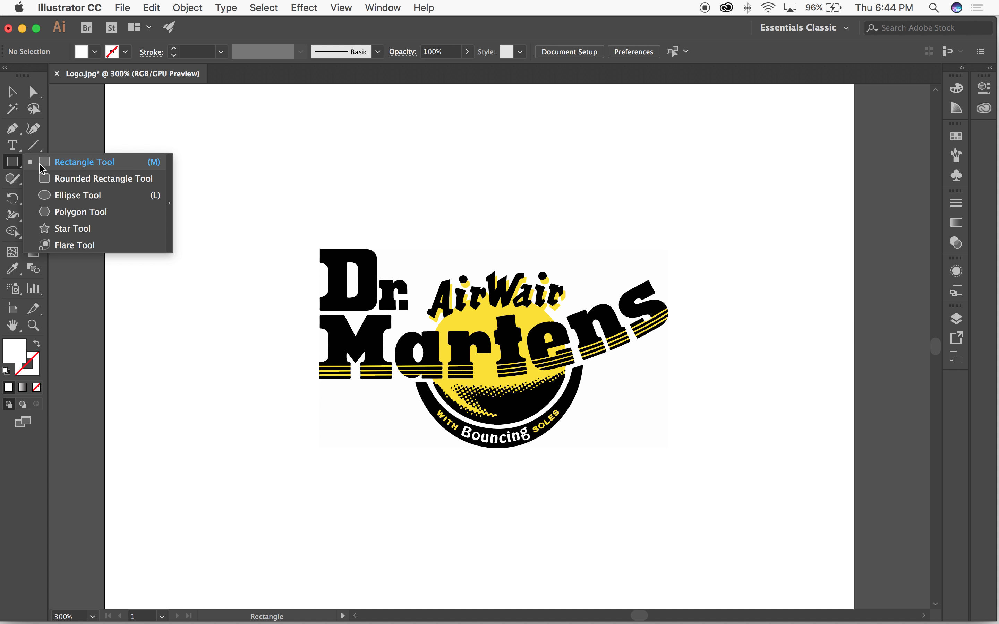
left_click(57, 199)
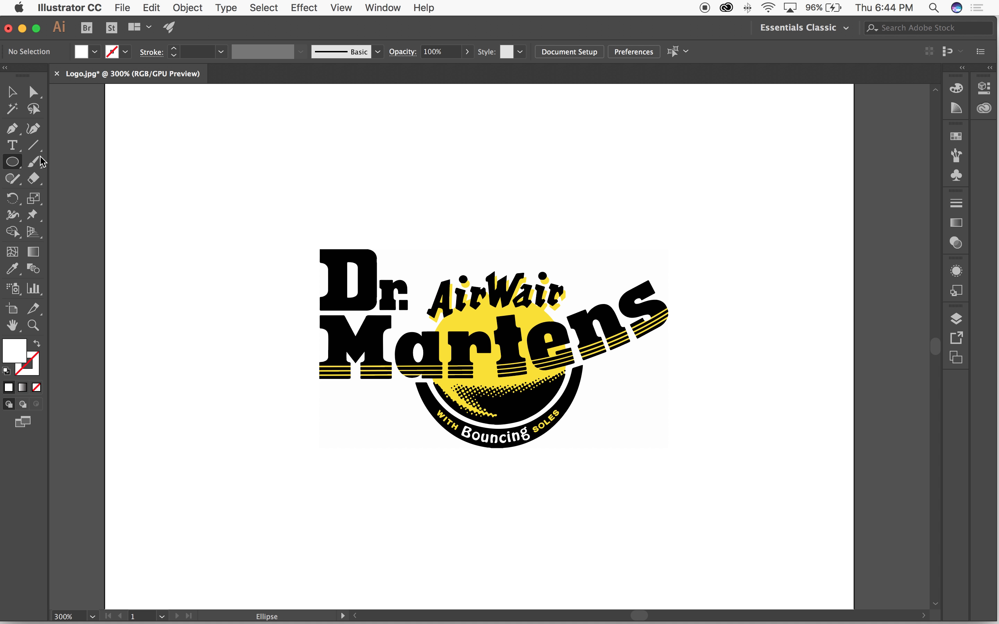
left_click(13, 166)
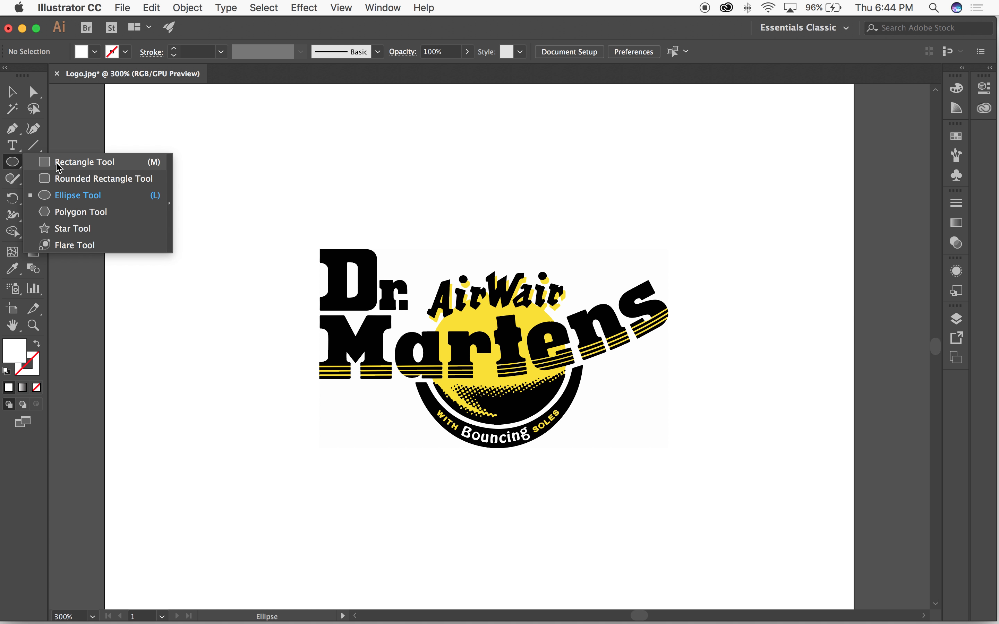
left_click(95, 160)
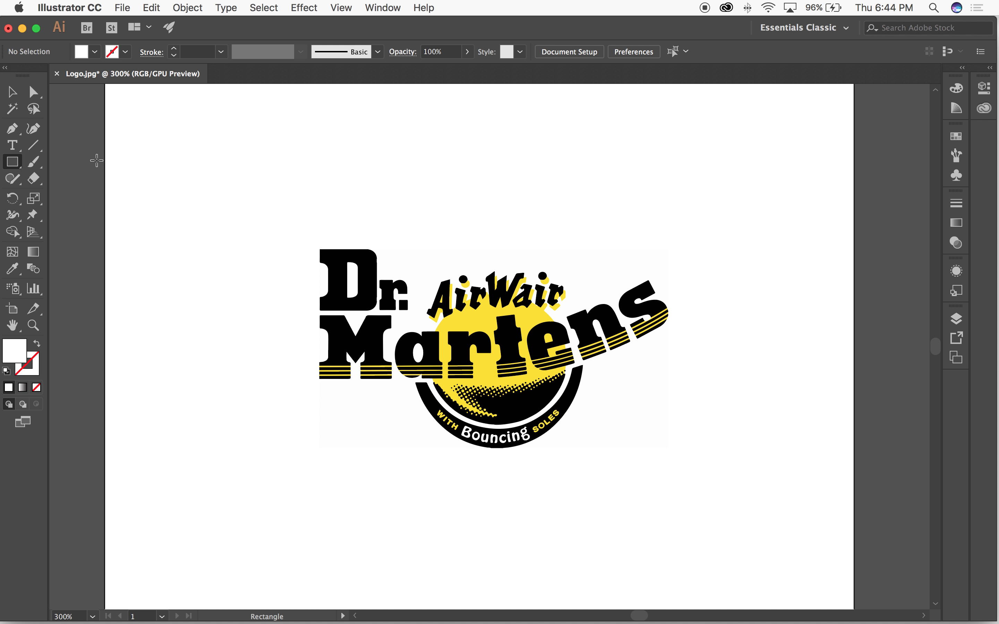
mouse_move(177, 159)
left_mouse_down()
mouse_move(691, 486)
mouse_move(824, 556)
left_mouse_up()
left_click(13, 92)
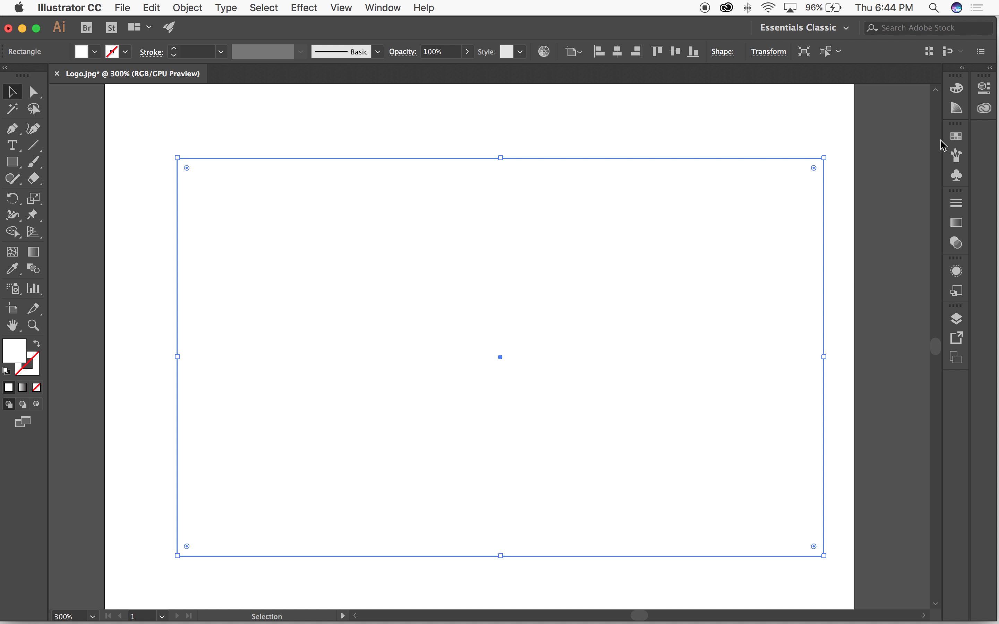
Step: Fill the new rectangle with light pink, ffbaea
left_click(957, 136)
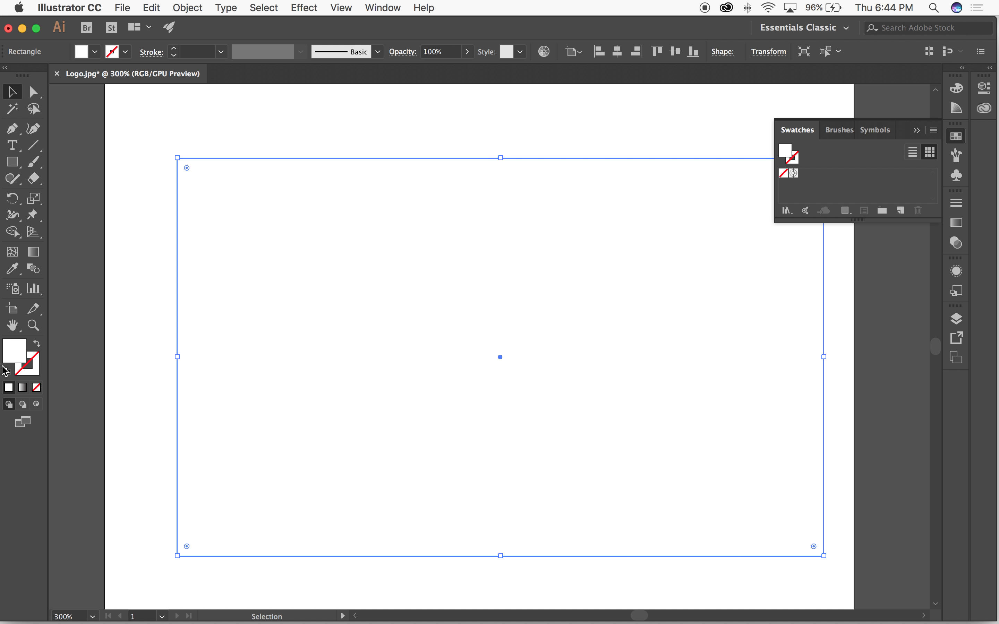
double_click(14, 351)
left_click_drag(335, 182, 337, 176)
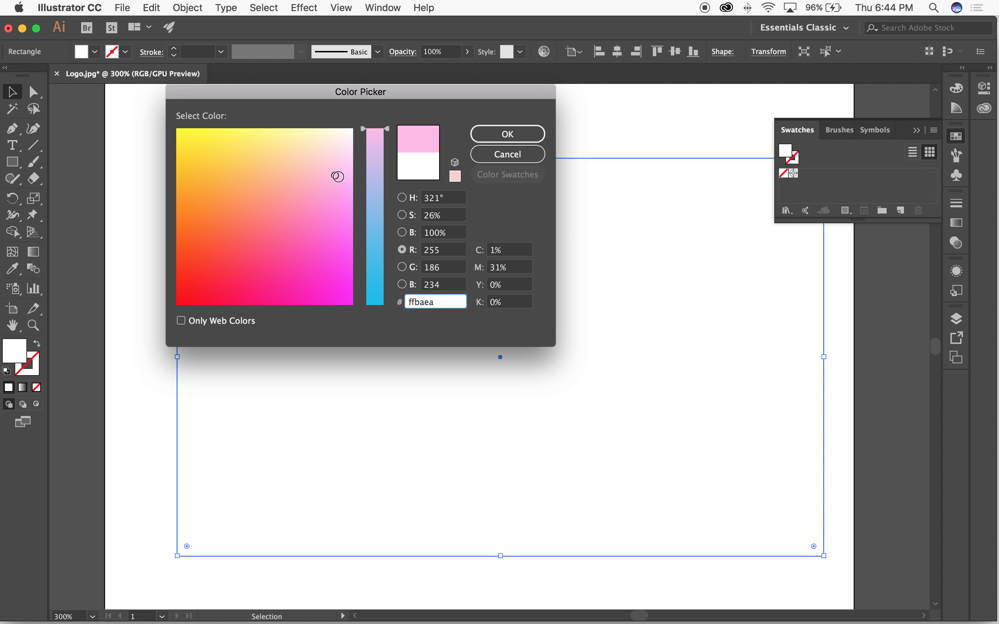
left_click(508, 135)
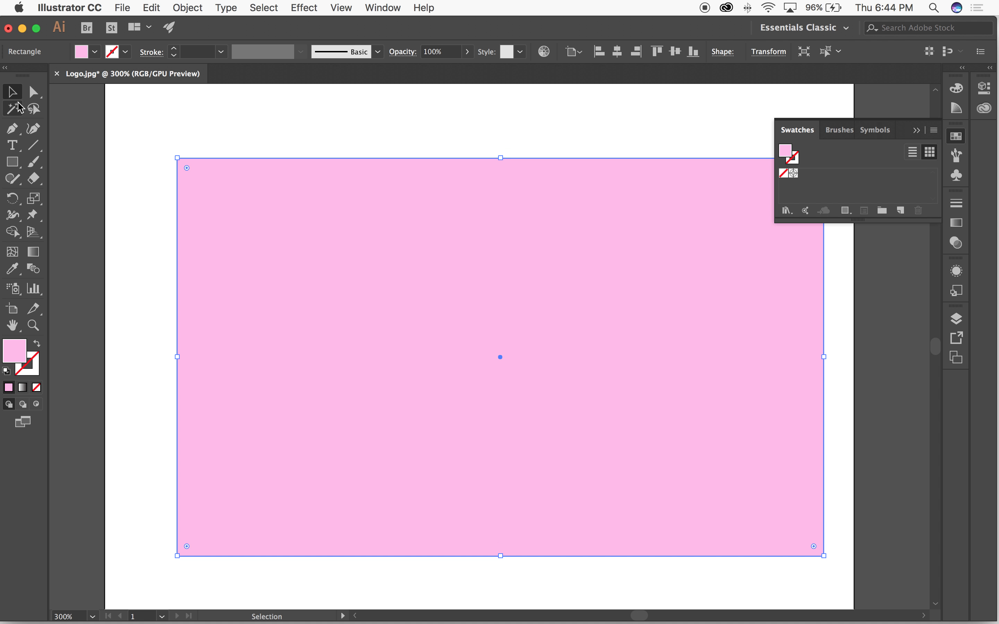
Step: Send the pink rectangle to the back, behind the logo
left_click(66, 98)
left_click(359, 268)
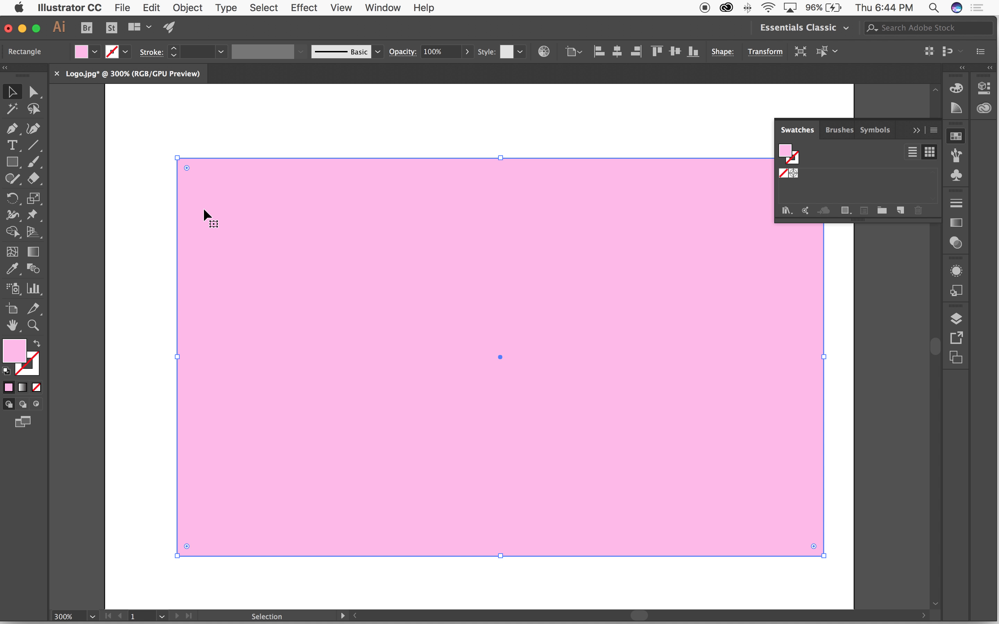
left_click(195, 7)
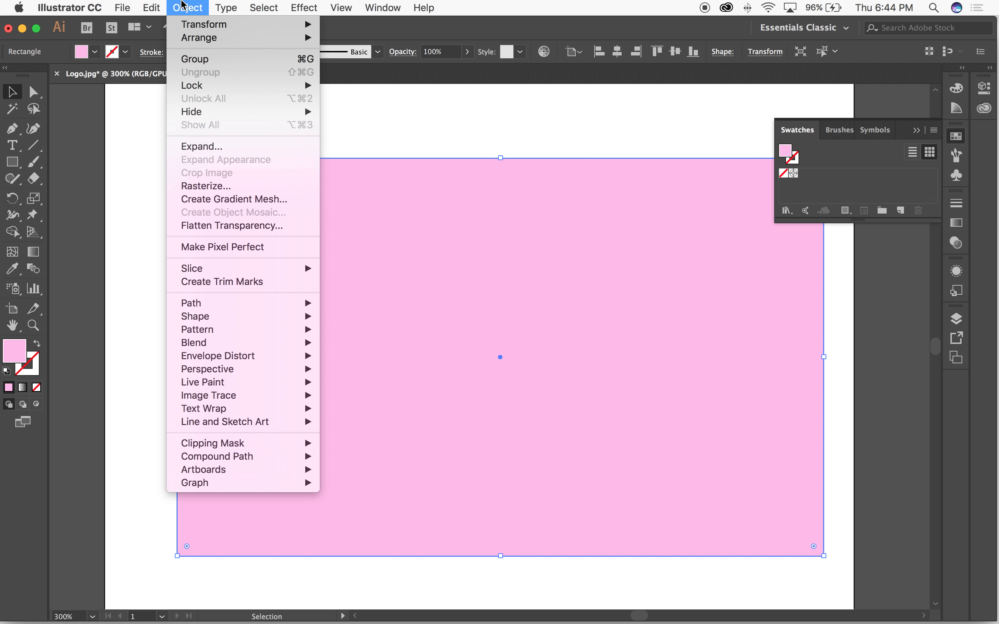
mouse_move(144, 6)
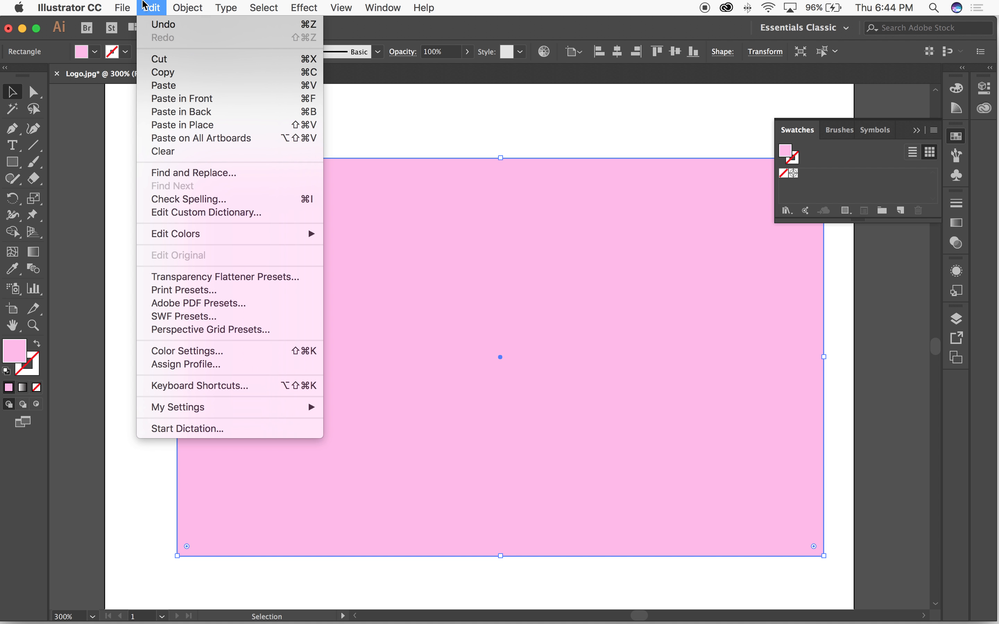
mouse_move(183, 6)
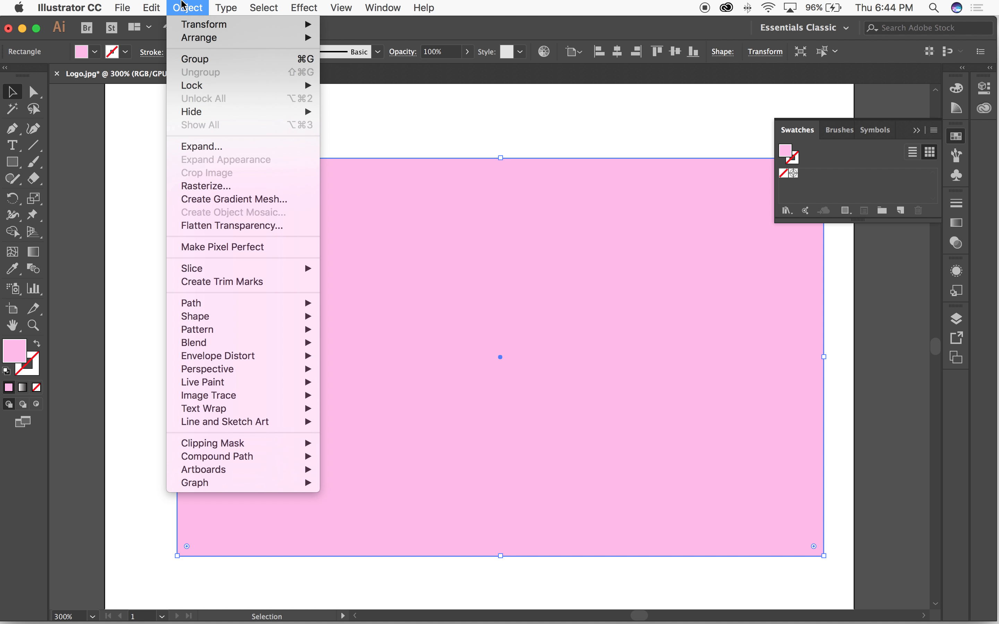
mouse_move(200, 38)
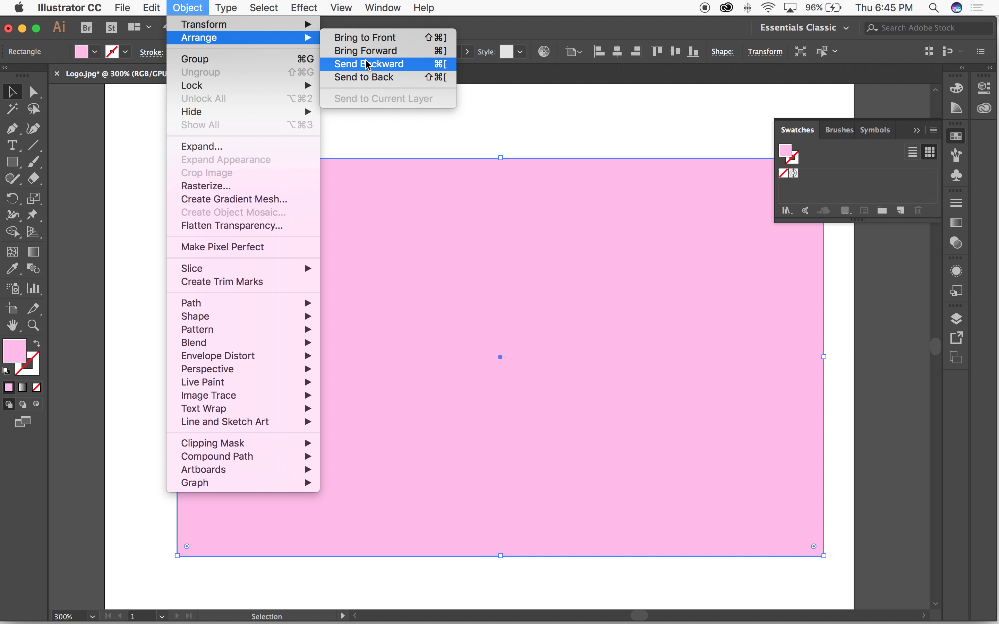
left_click(371, 77)
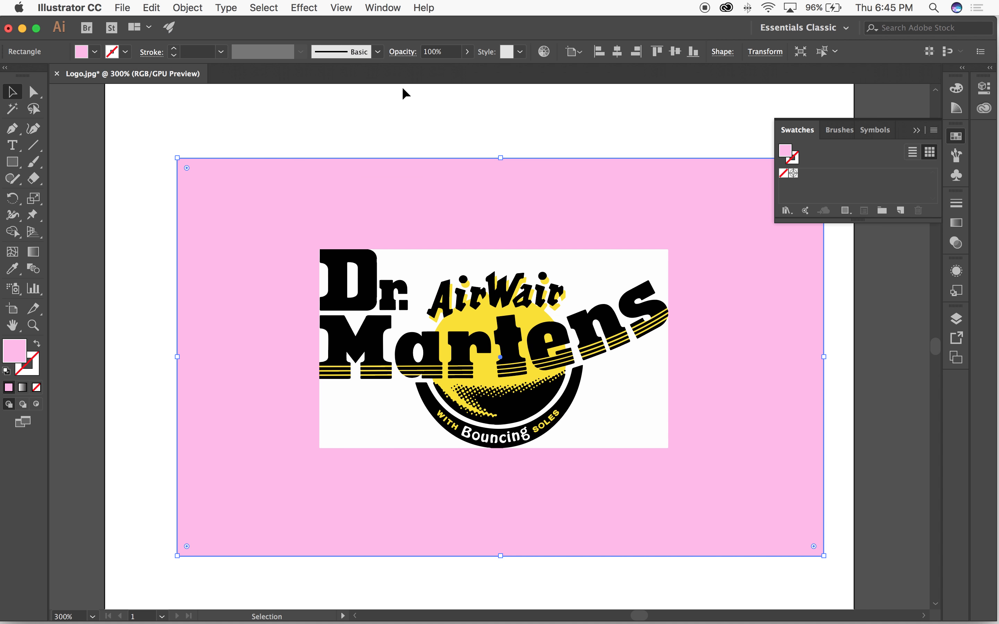
Step: Undo and redo the rectangle's Send to Back arrangement and deselect the rectangle
key("a")
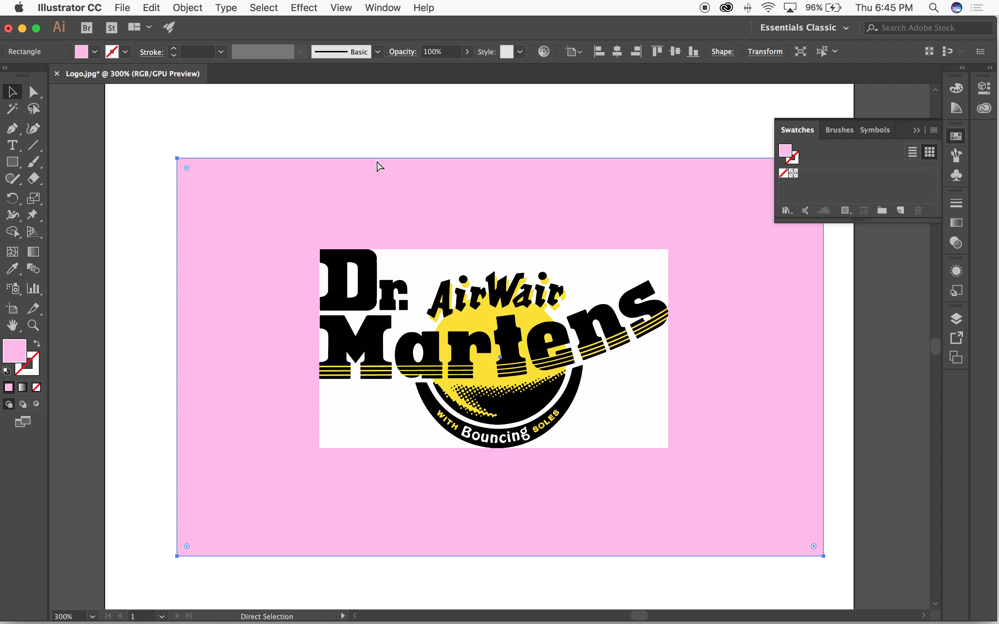
key("super+z")
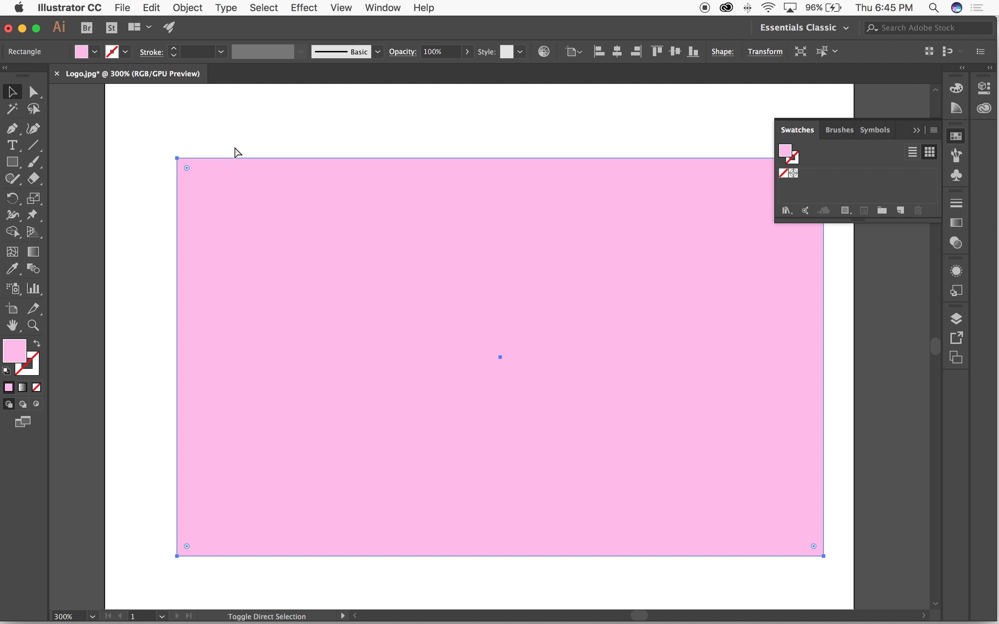
key("super+shift+z")
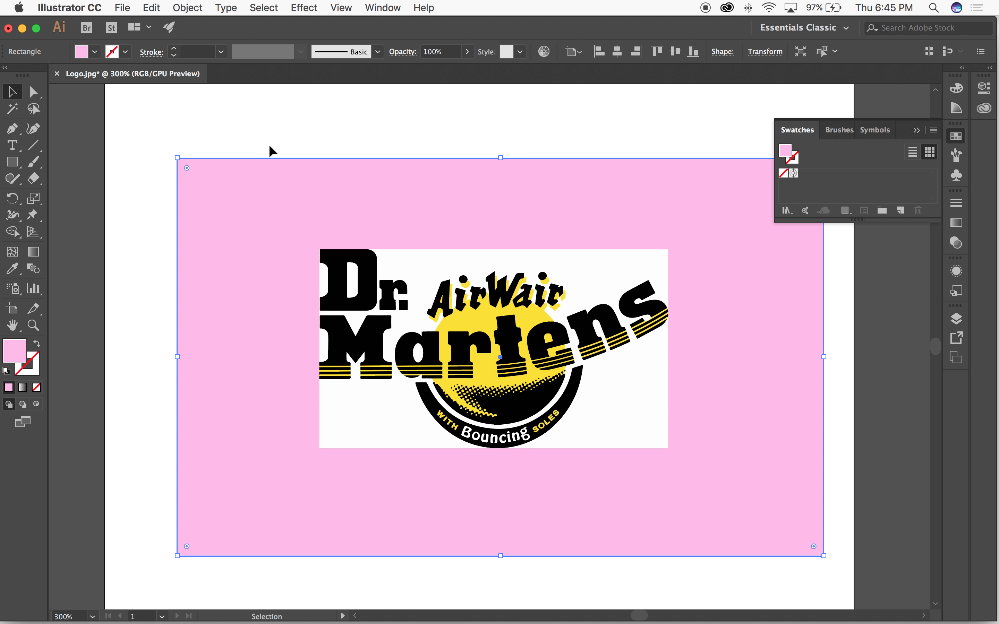
left_click(258, 139)
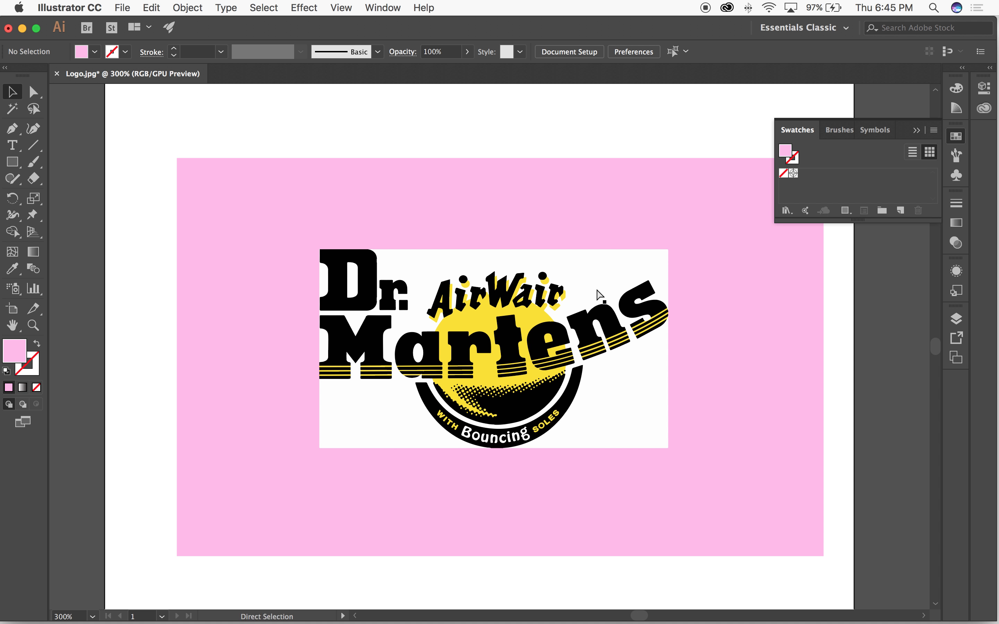
Step: Try shifting the logo slightly over the pink rectangle, and undo the move
key("super+minus")
key("super+equal")
key("super+equal")
key("super+equal")
key("super+equal")
key("super+equal")
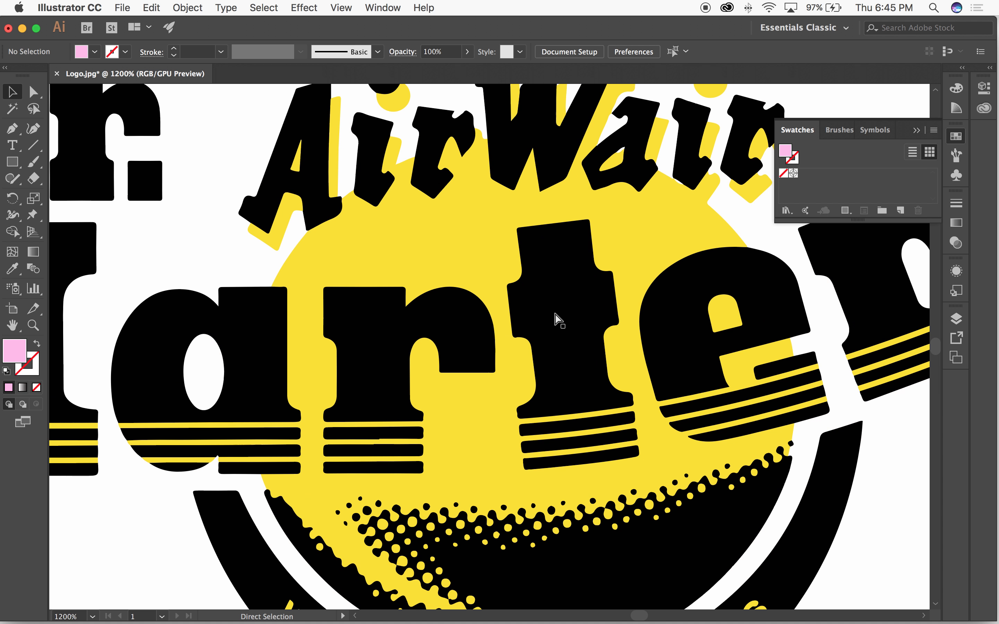
key("super+minus")
key("super+minus")
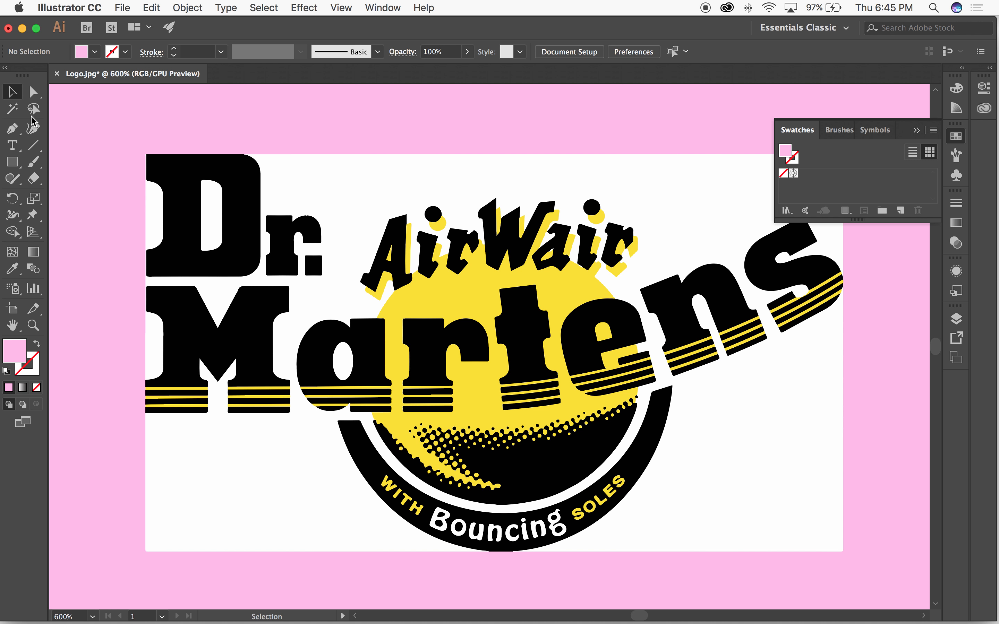
left_click(517, 193)
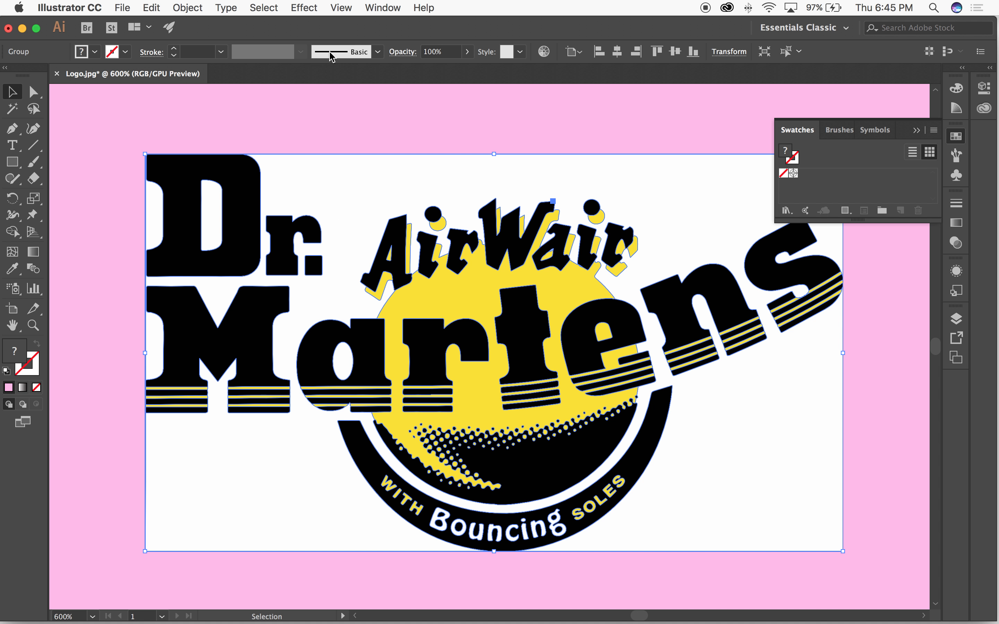
left_click_drag(419, 191, 423, 201)
key("super+z")
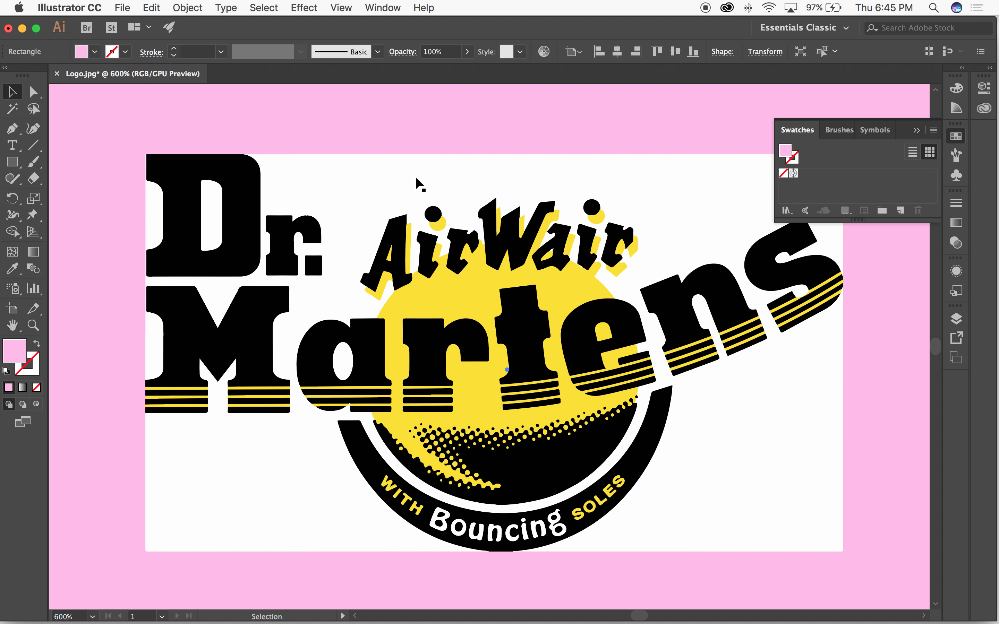
Step: Apply Pathfinder's Divide to the expanded logo group and park the Pathfinder panel below the Swatches panel
left_click(381, 197)
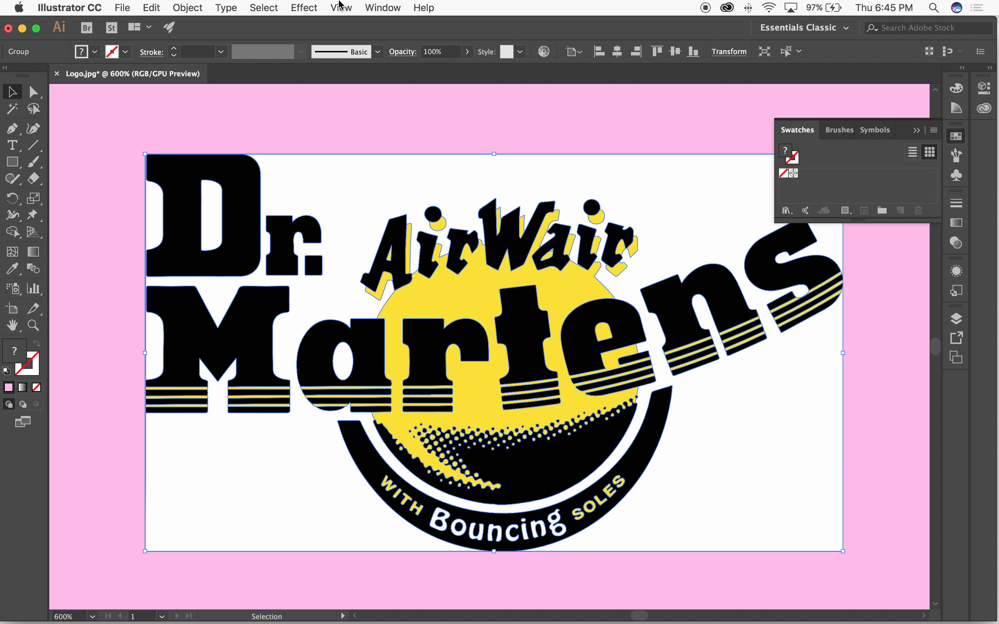
left_click(383, 8)
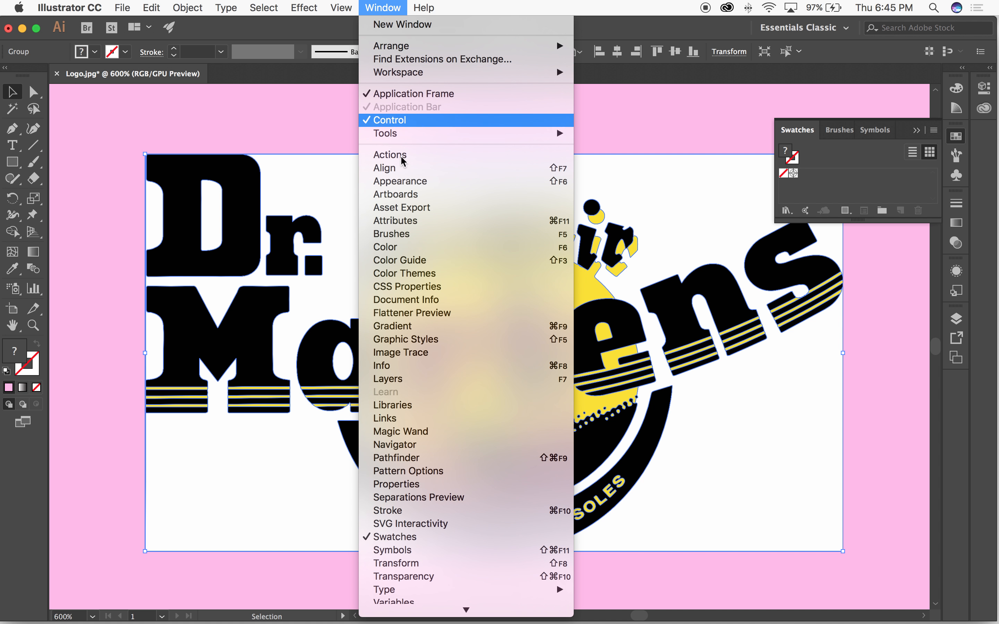
left_click(436, 457)
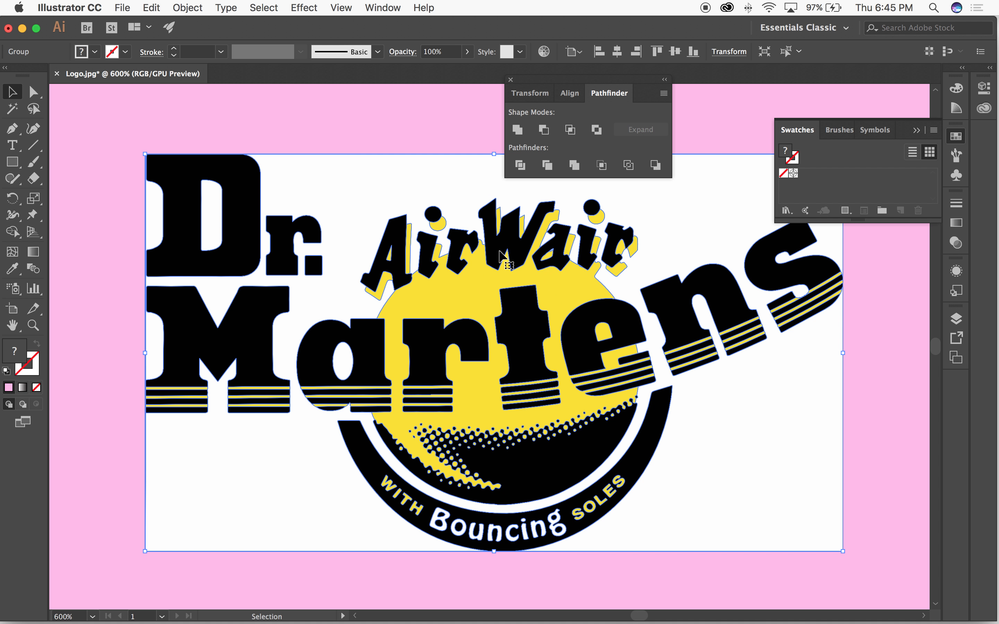
left_click_drag(584, 80, 611, 123)
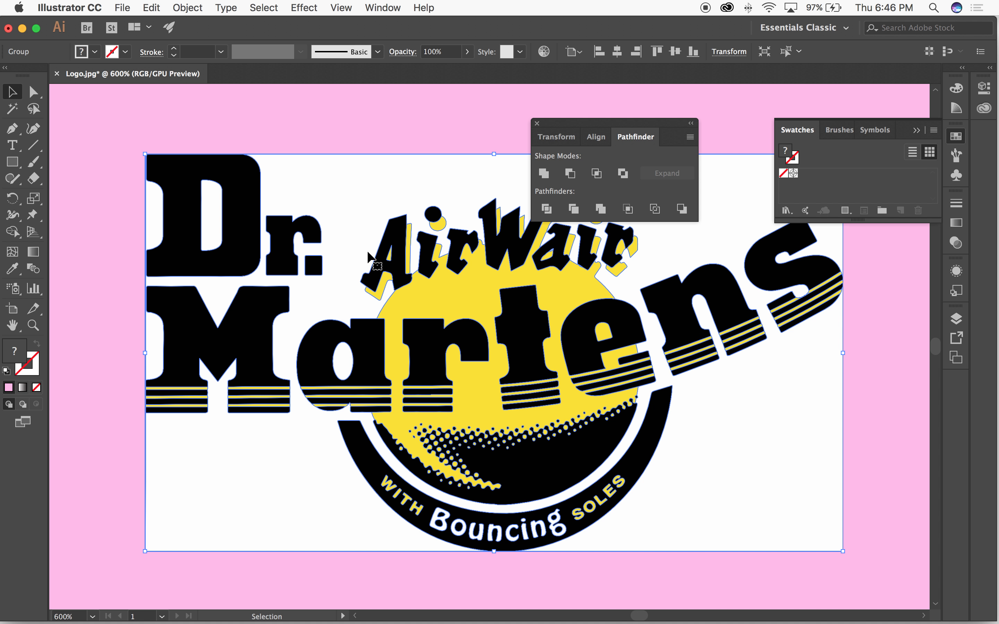
left_click(547, 210)
left_click_drag(548, 124, 802, 230)
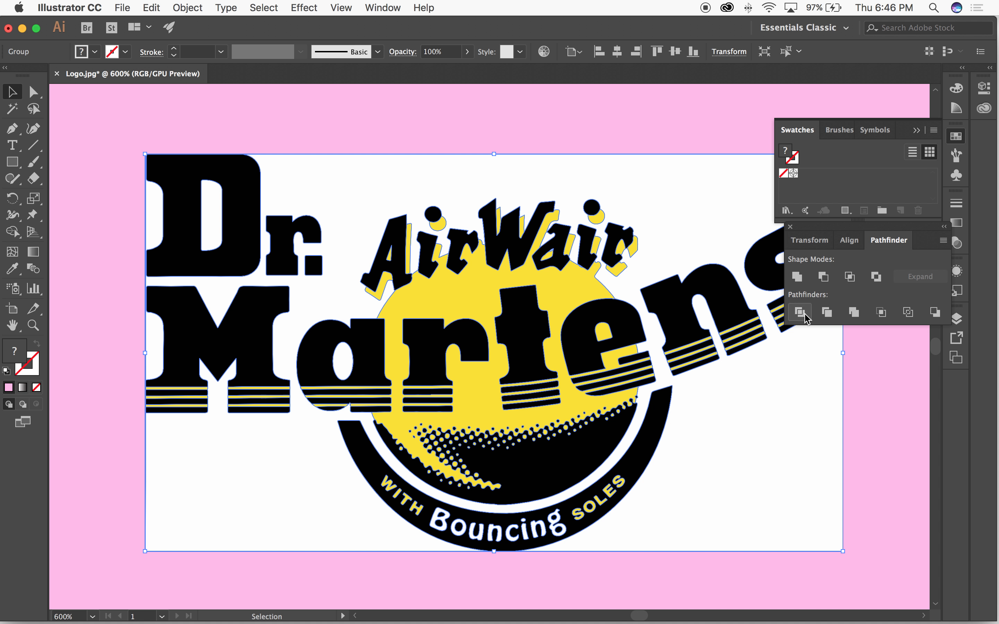
left_click_drag(801, 227, 431, 101)
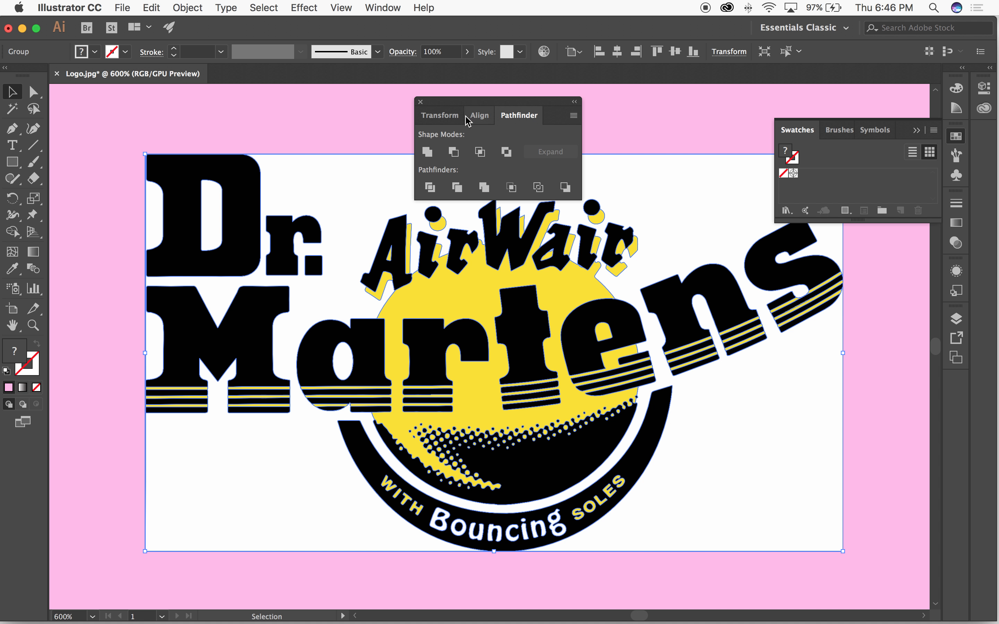
left_click_drag(462, 112, 807, 237)
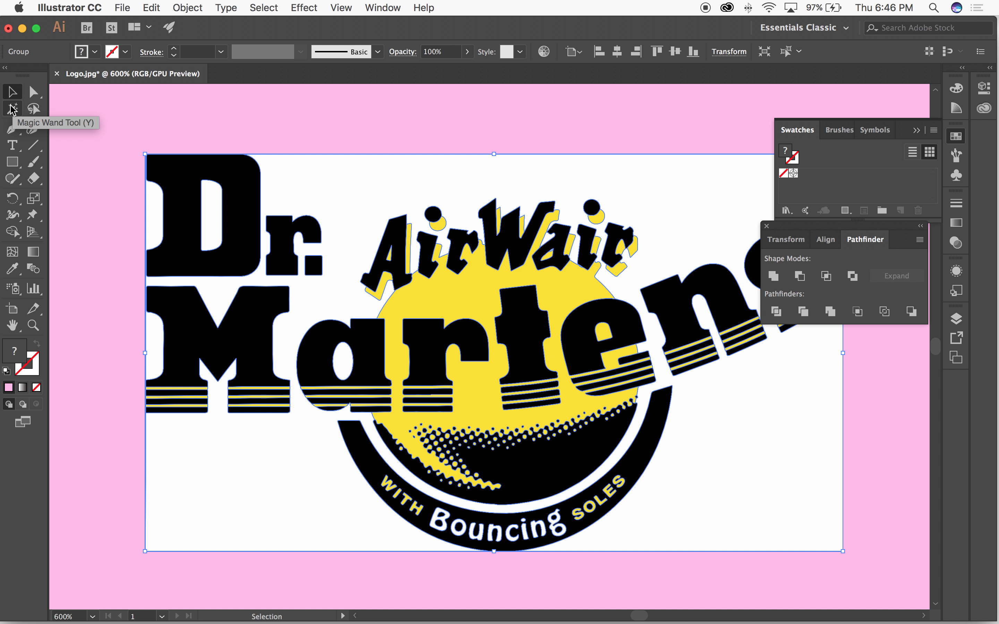
Step: Bring the entire pink rectangle and logo into view at 200% and leave the logo deselected
key("super+minus")
key("super+minus")
key("super+minus")
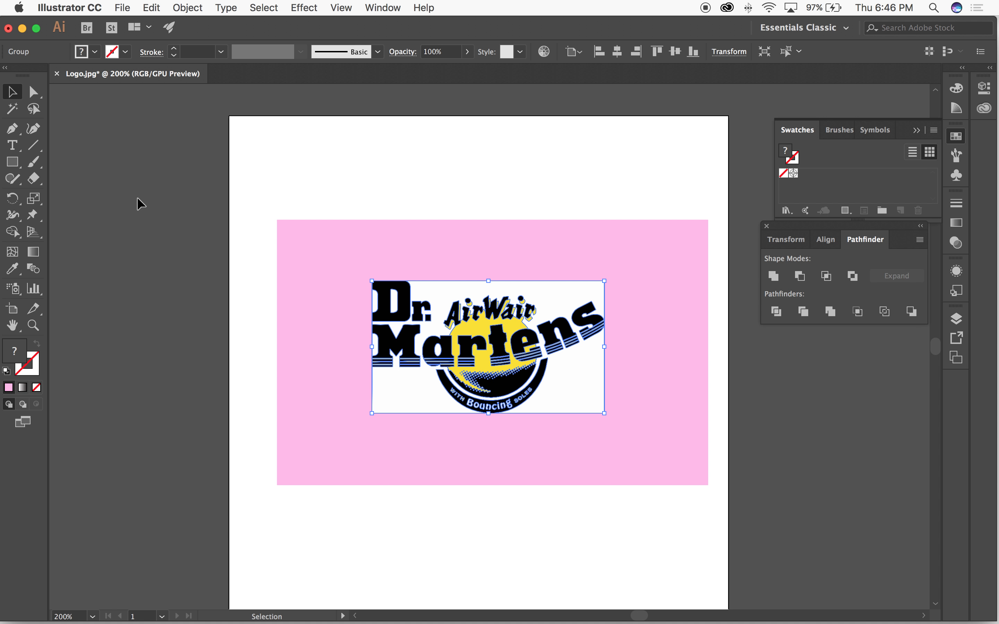
left_click(137, 198)
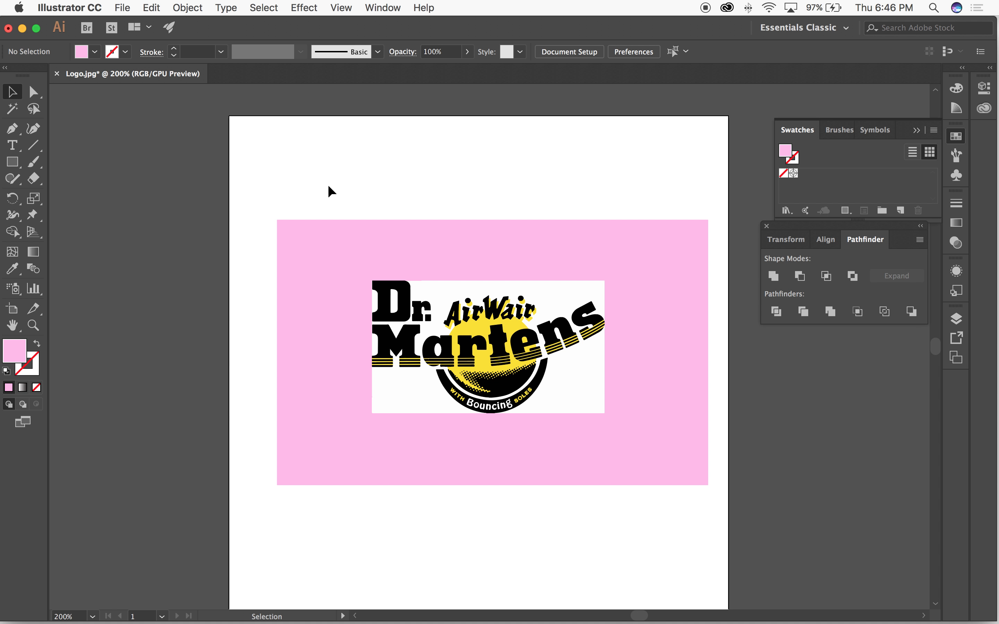
left_click(483, 326)
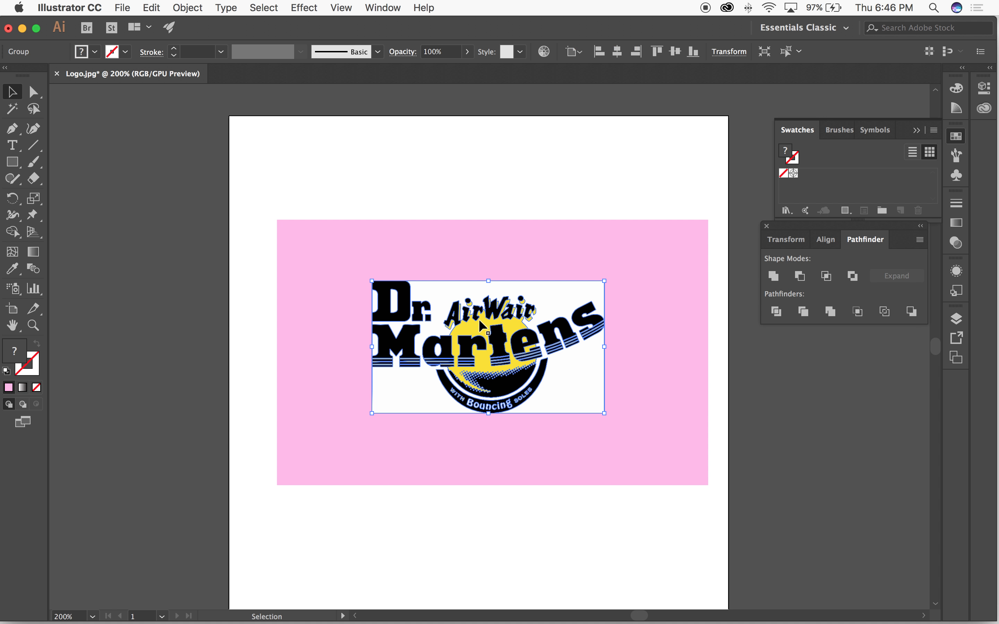
right_click(304, 157)
left_click(253, 155)
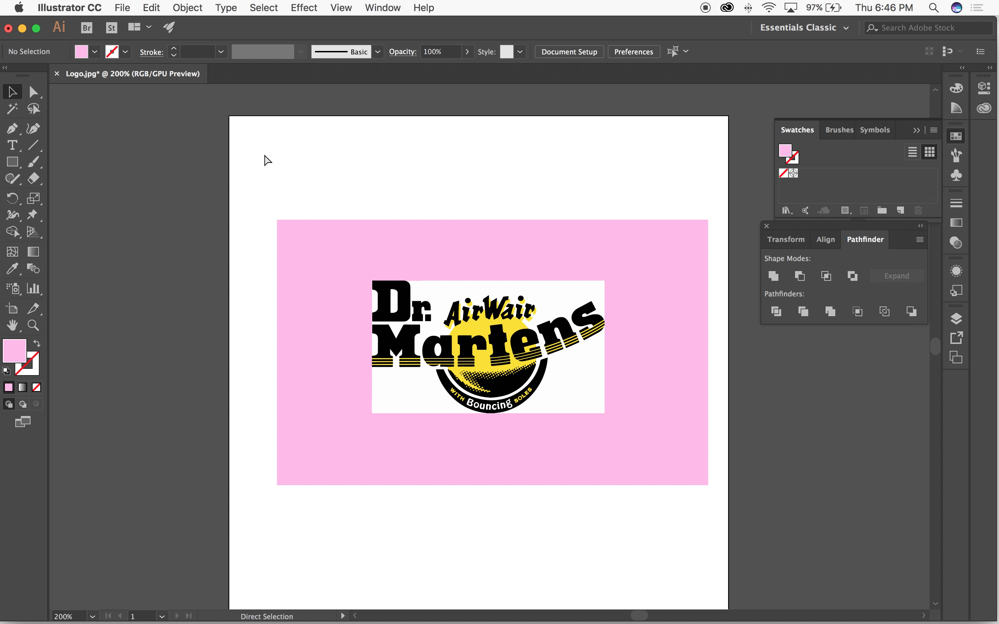
Step: Zoom in on the logo and select its white areas with the Magic Wand tool
key("super+equal")
key("super+equal")
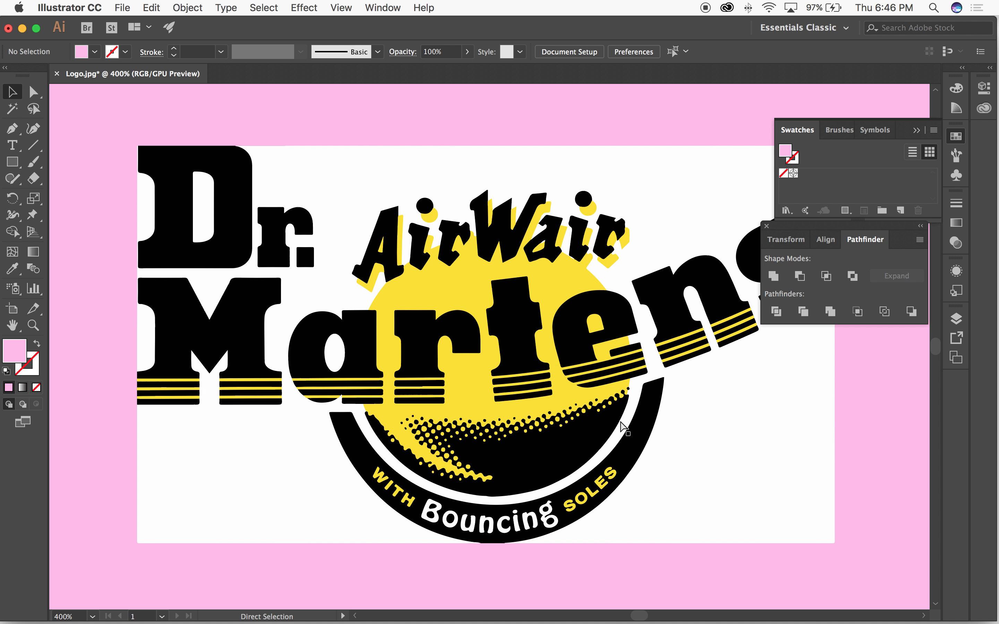
key("super+equal")
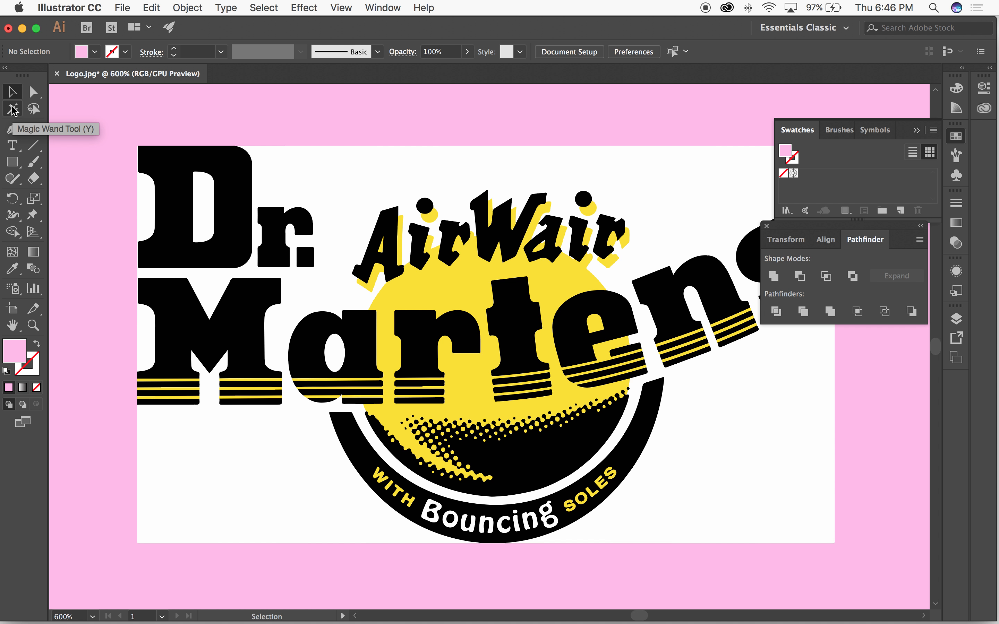
left_click(14, 111)
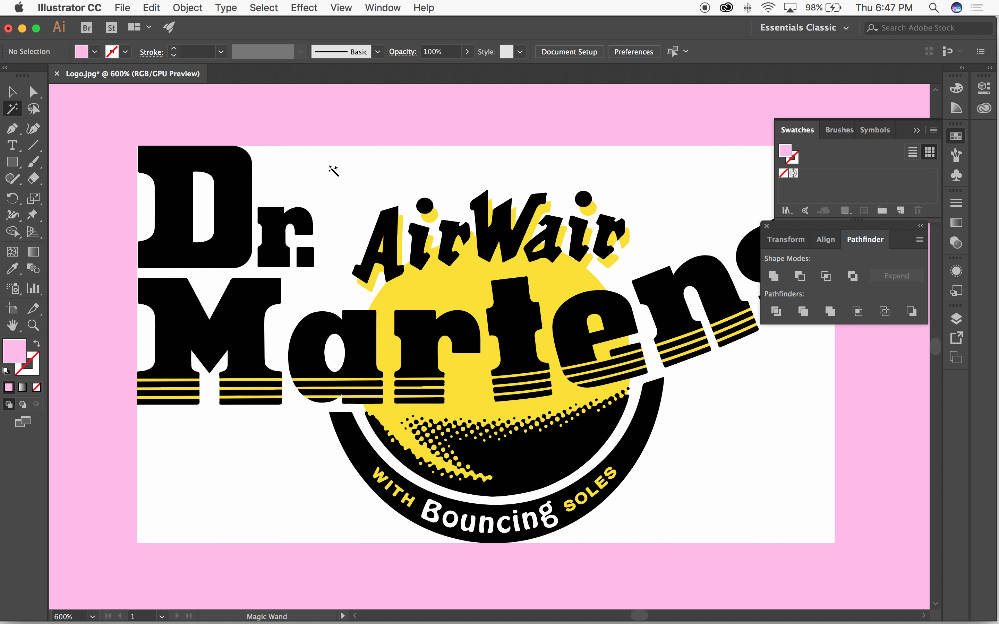
left_click(330, 168)
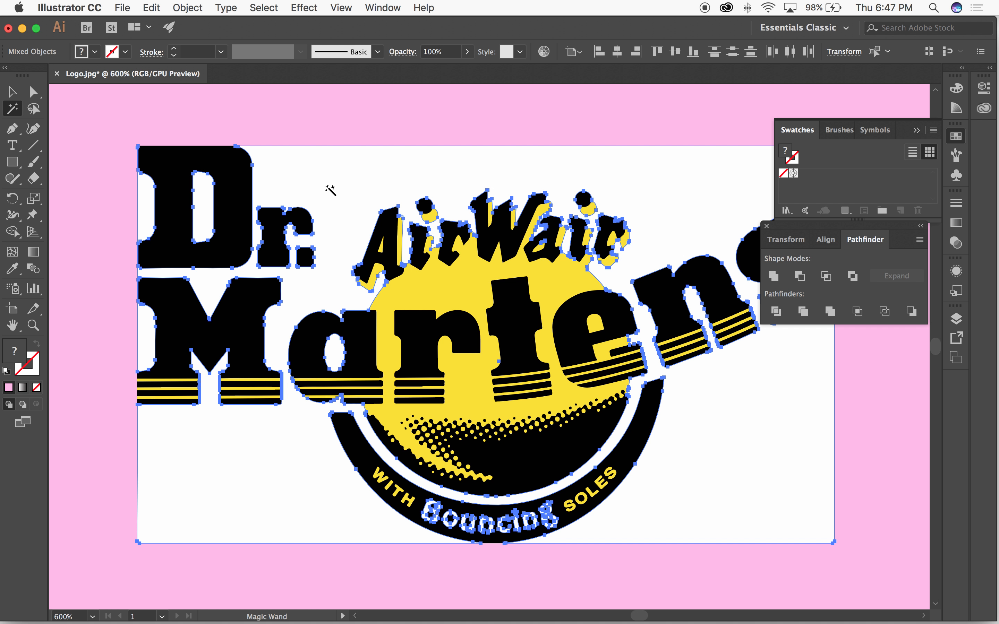
key("v")
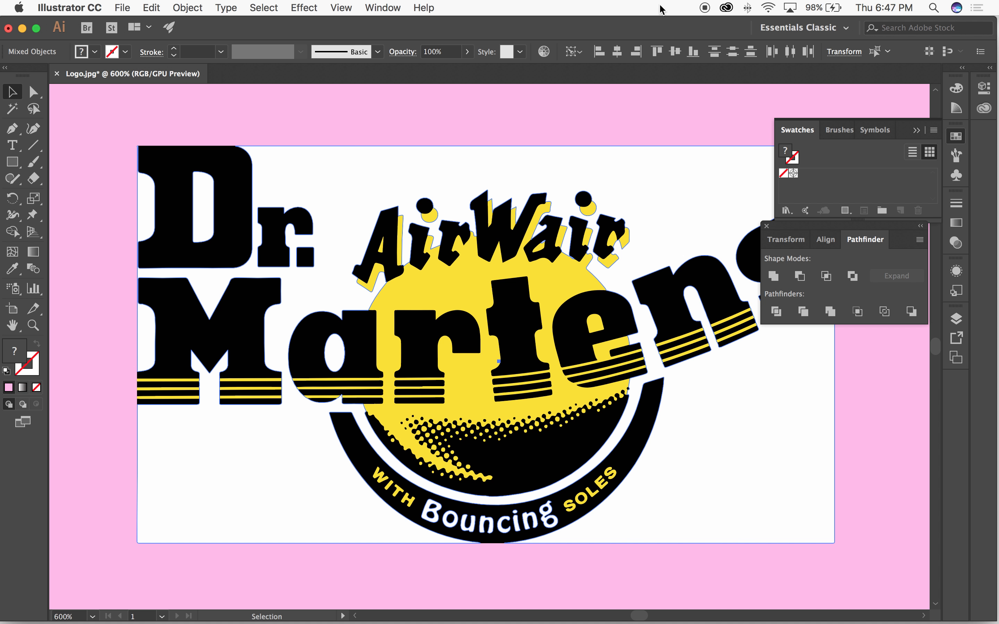
key("a")
key("v")
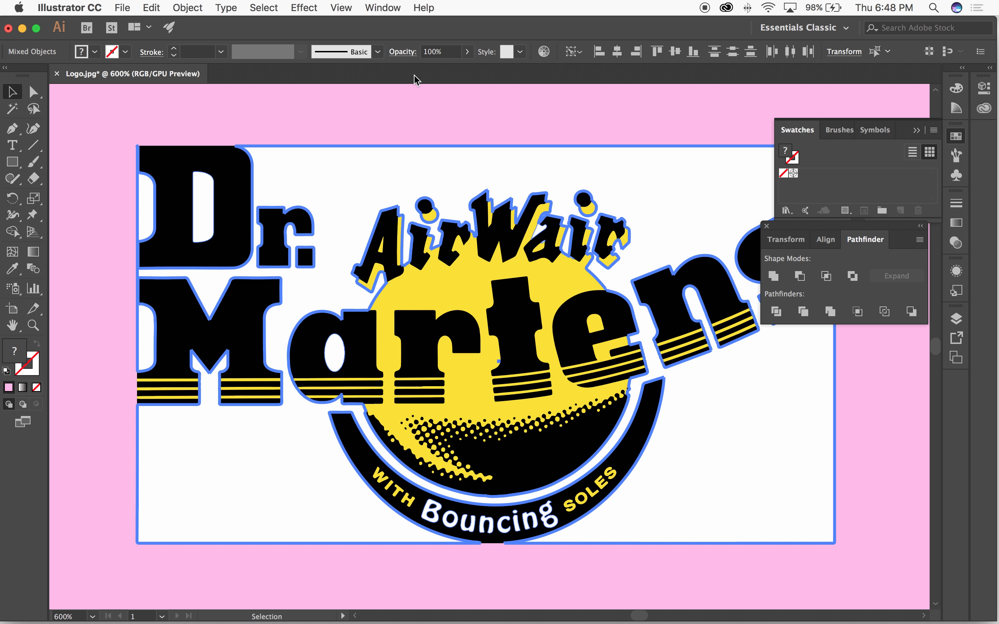
key("super")
left_click(7, 89)
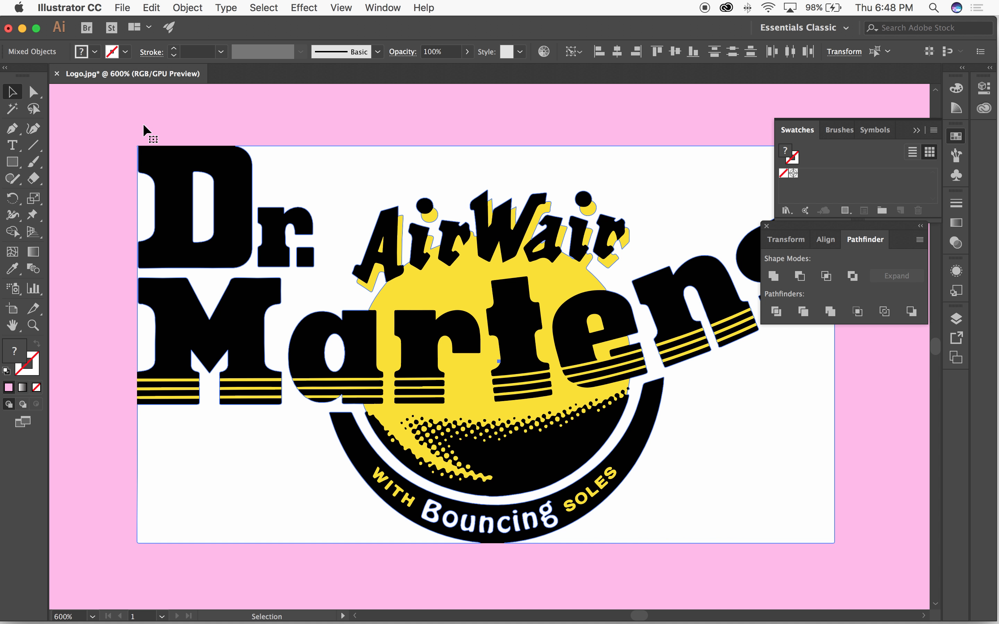
Step: Clear the current selection, select only the divided logo group and ungroup it
key("super+minus")
left_click(217, 205)
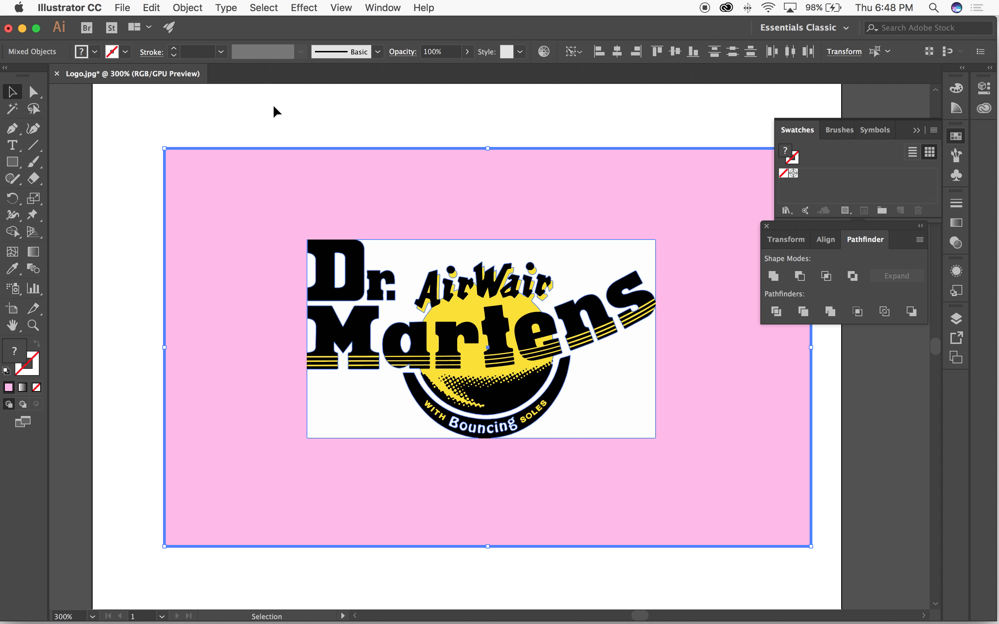
left_click(364, 132)
left_click(405, 288)
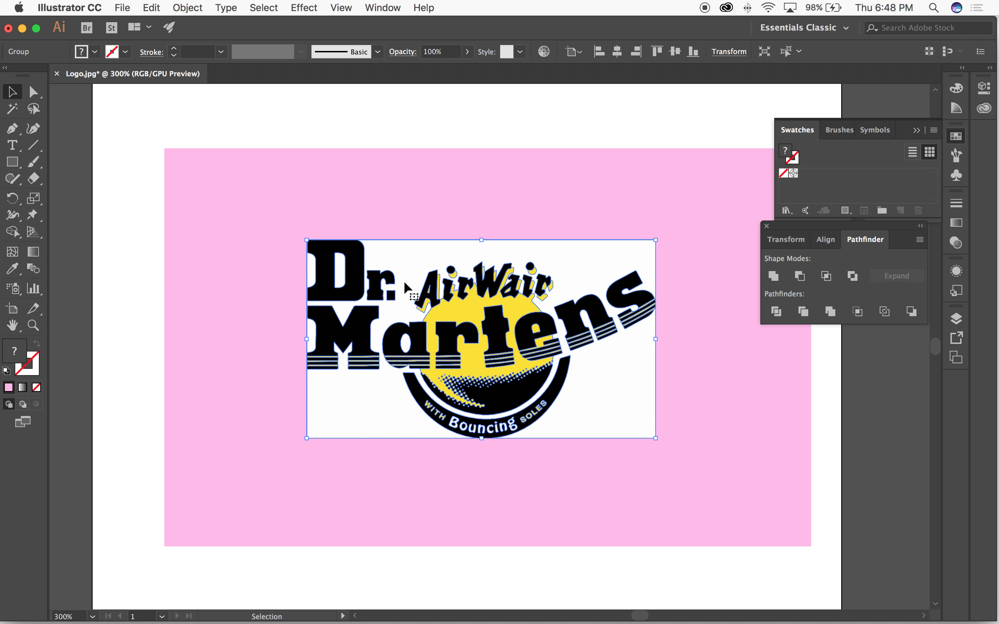
left_click(375, 129)
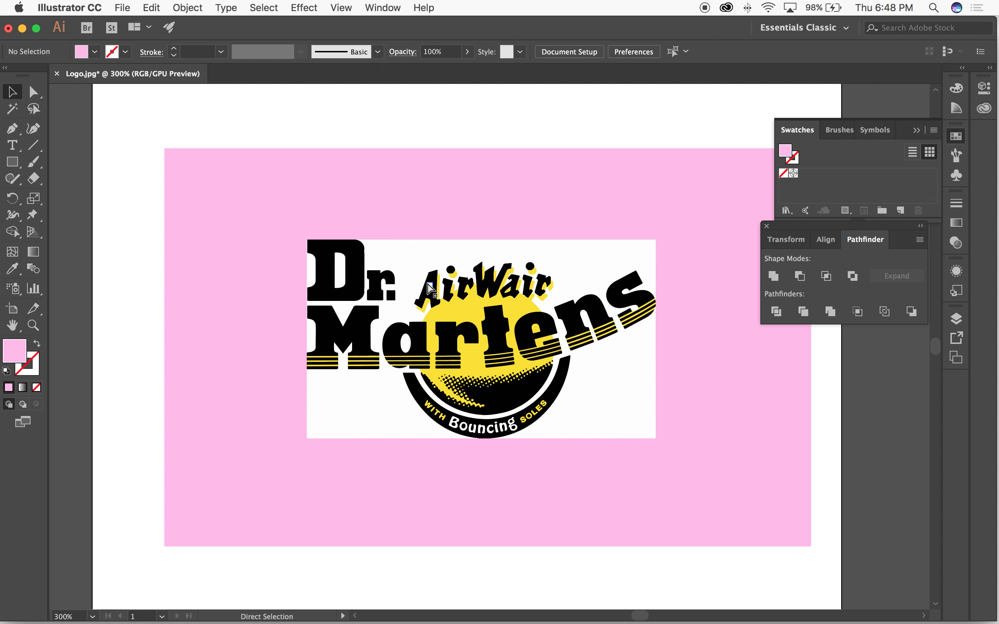
key("super+plus")
left_click(357, 162)
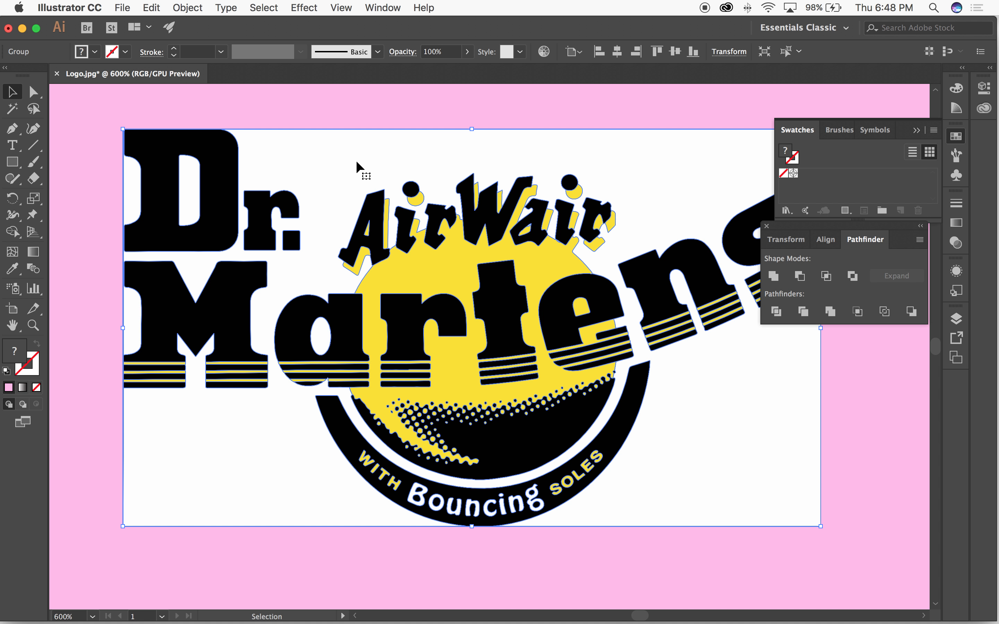
key("shift+super+g")
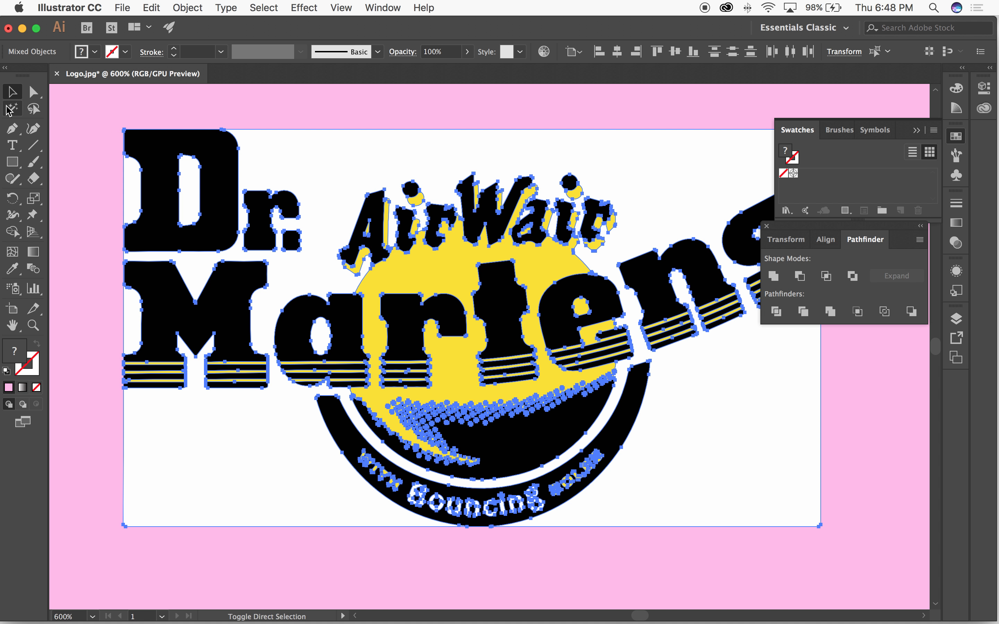
Step: Select the ungrouped logo's white shapes with the Magic Wand tool and clear the selection
left_click(54, 108)
left_click(12, 109)
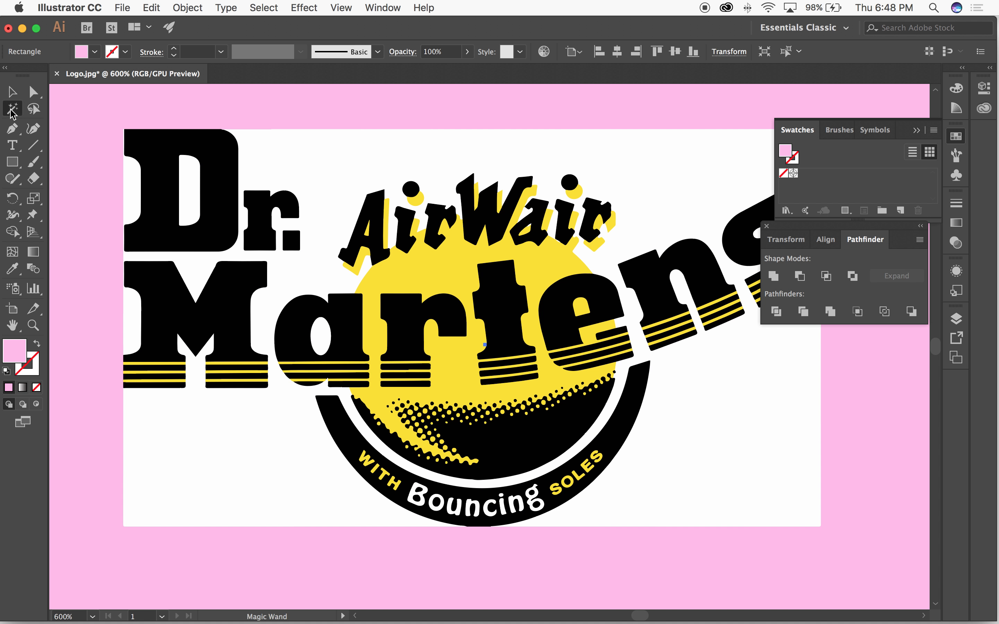
left_click(398, 163)
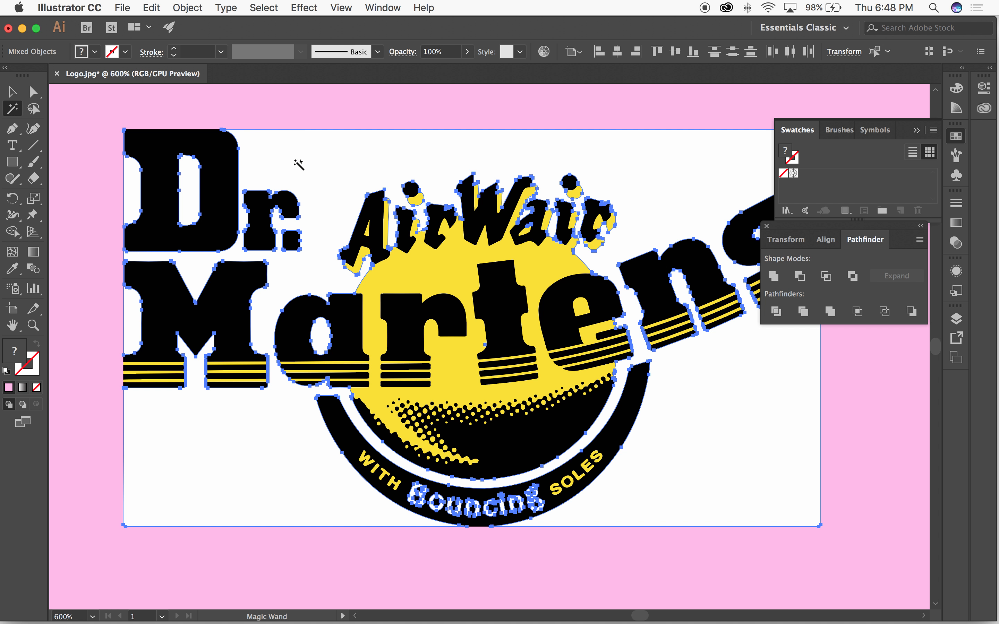
key("a")
key("v")
key("super+minus")
key("super+minus")
key("super+minus")
left_click(286, 183)
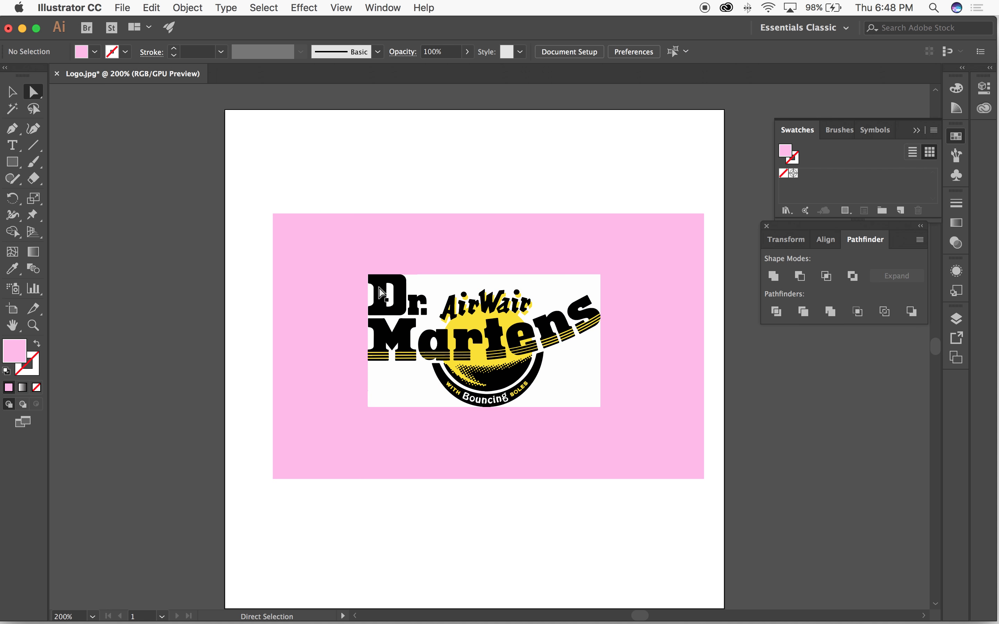
Step: Delete the pink rectangle and select the logo's near-white background shapes with the Magic Wand tool
left_click(339, 264)
key("Delete")
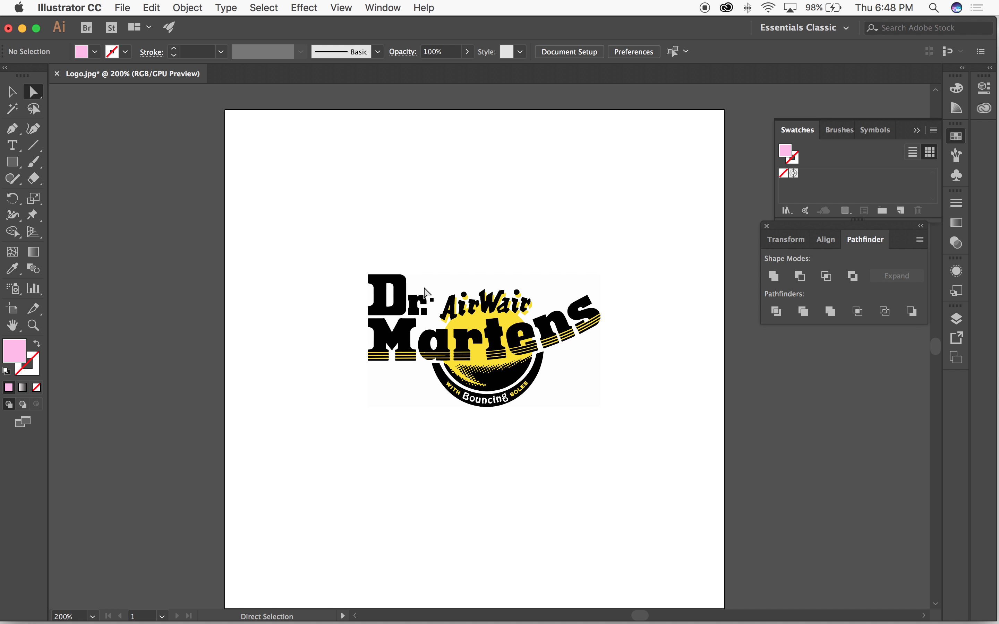
left_click(408, 273)
left_click(218, 298)
left_click(12, 109)
left_click(436, 274)
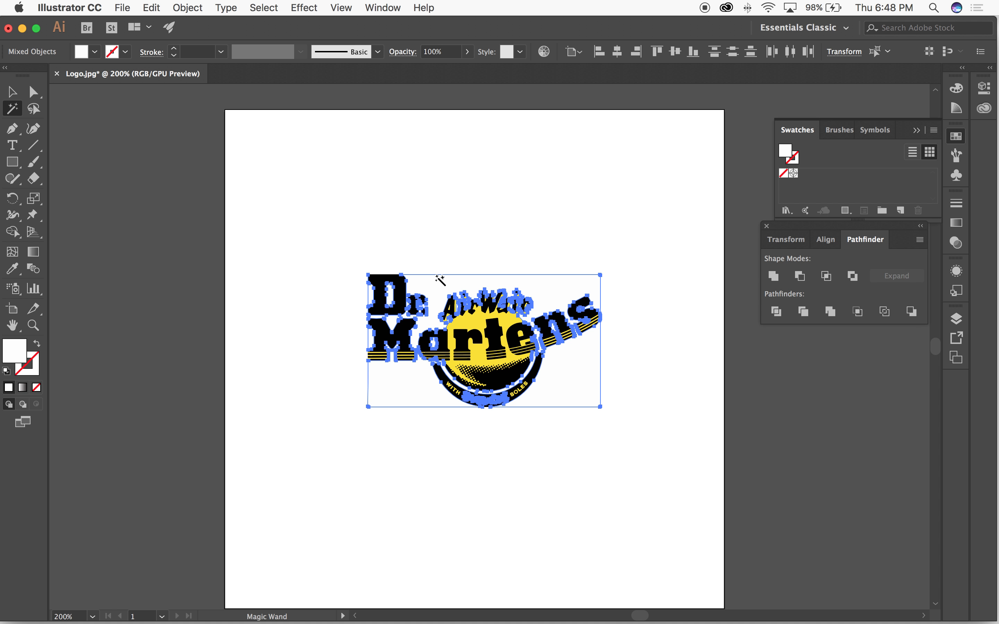
Step: Cancel the Save As dialog, undo the deletion of the pink rectangle and deselect everything
key("super+s")
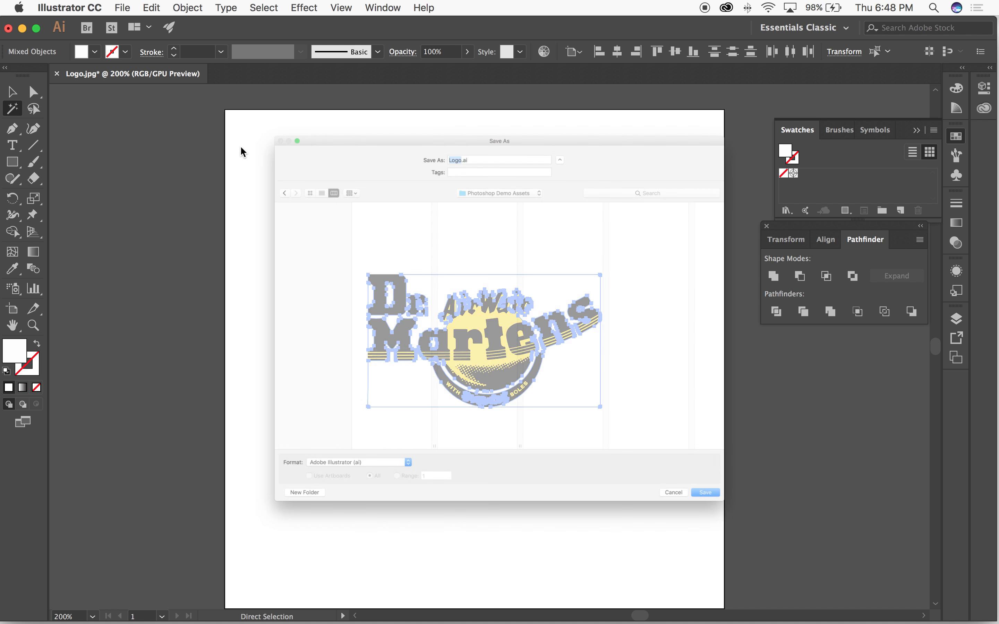
left_click(789, 607)
left_click(357, 277)
key("super+z")
left_click(12, 91)
left_click(389, 163)
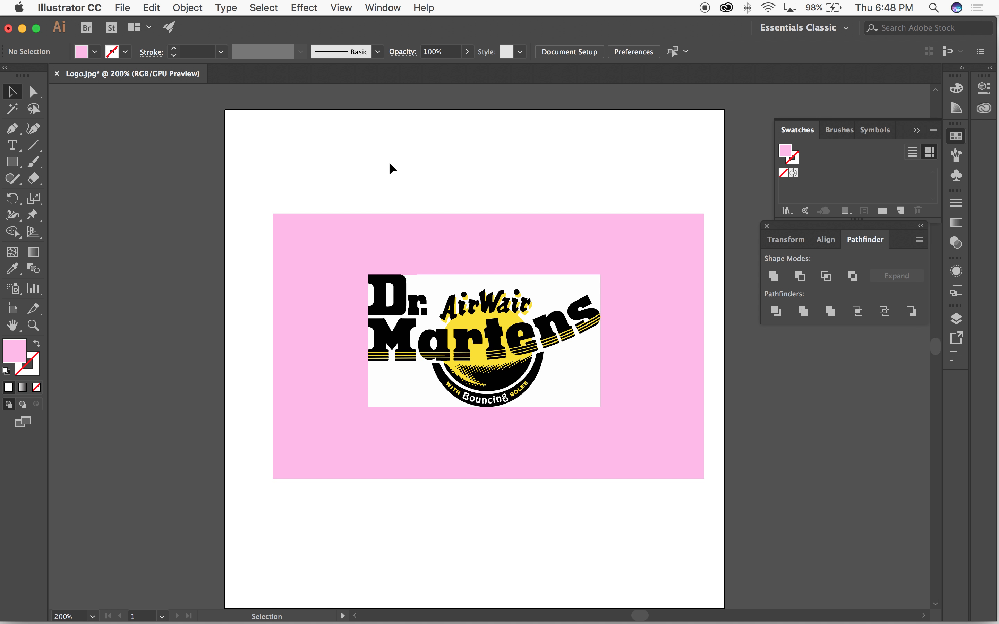
Step: Magnify the logo to 400% and pick its white background with the Magic Wand tool
key("super+equal")
key("super+equal")
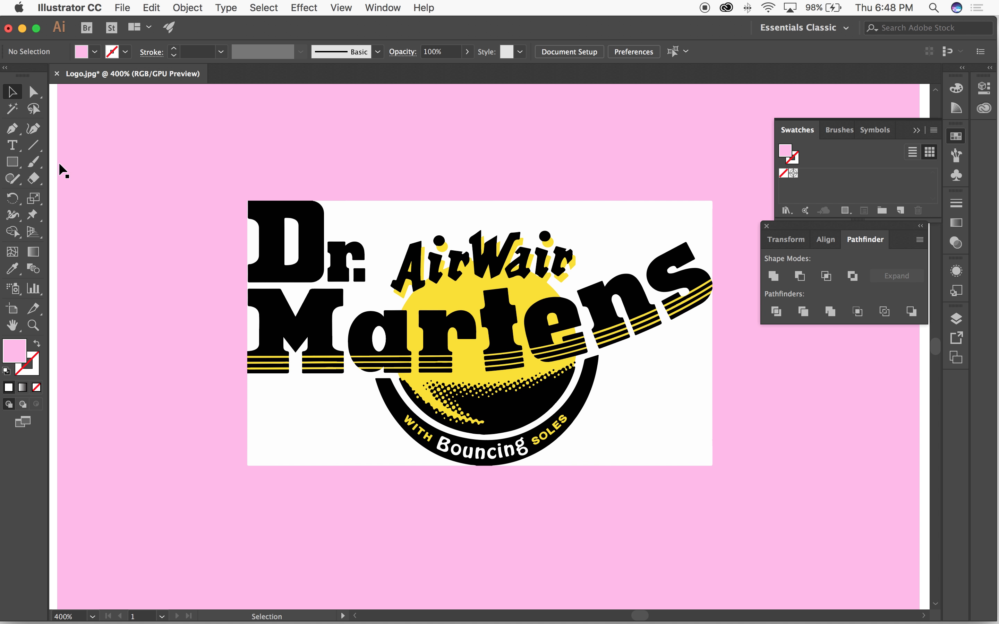
left_click_drag(121, 208, 256, 218)
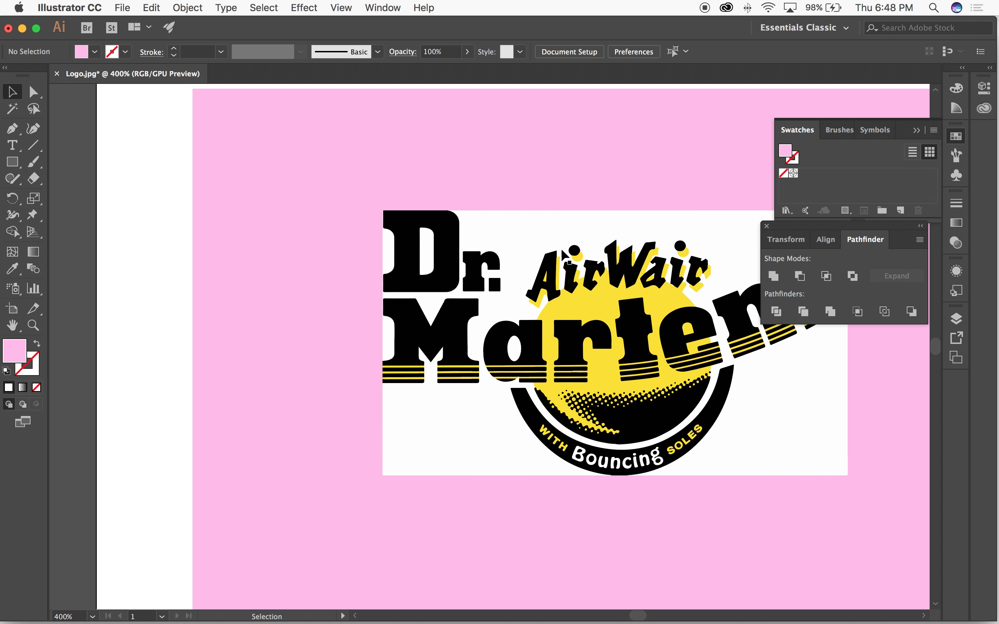
left_click(13, 108)
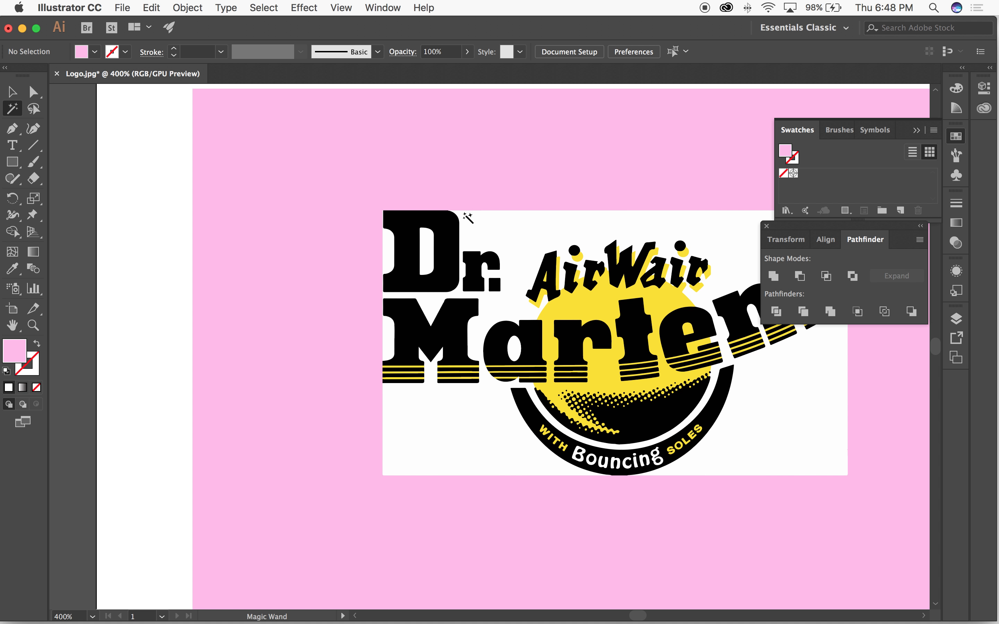
left_click(497, 222)
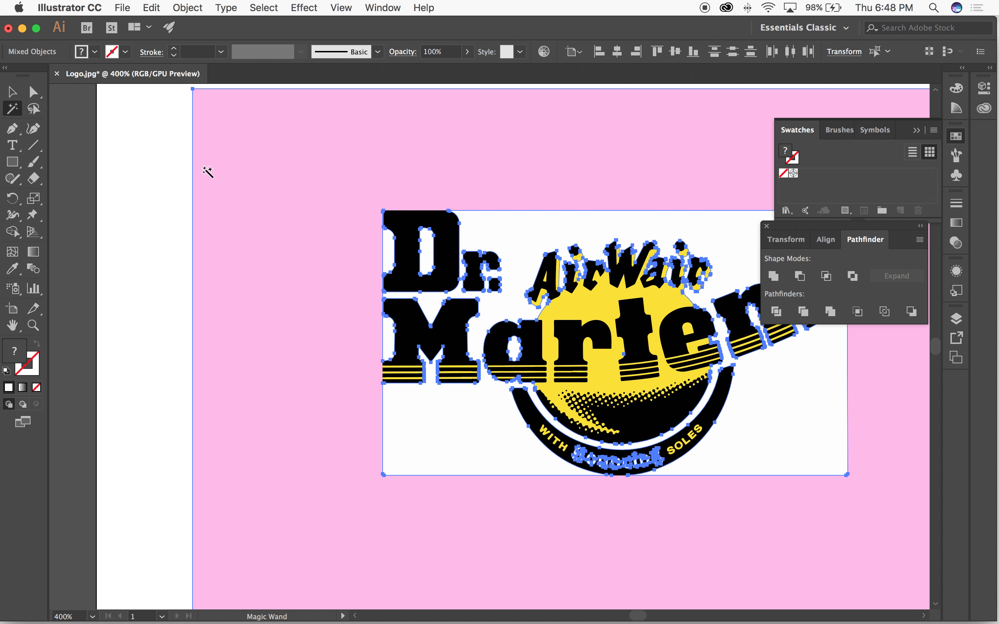
Step: Move the pink rectangle to the right so it lies behind only part of the logo, and deselect it
key("a")
left_click(162, 129)
key("v")
left_click(231, 134)
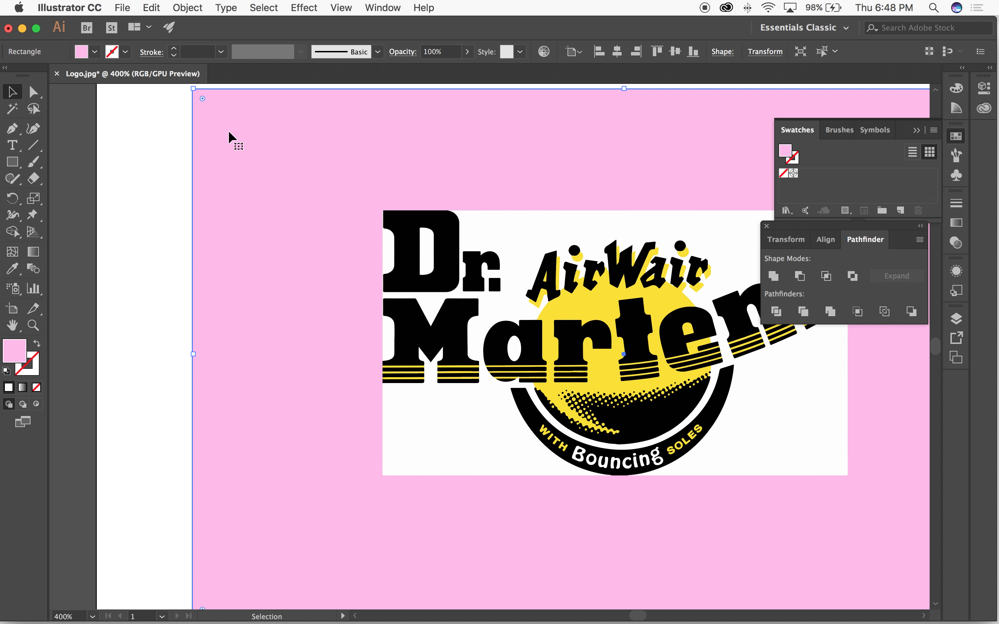
left_click_drag(233, 172, 669, 187)
left_click(444, 112)
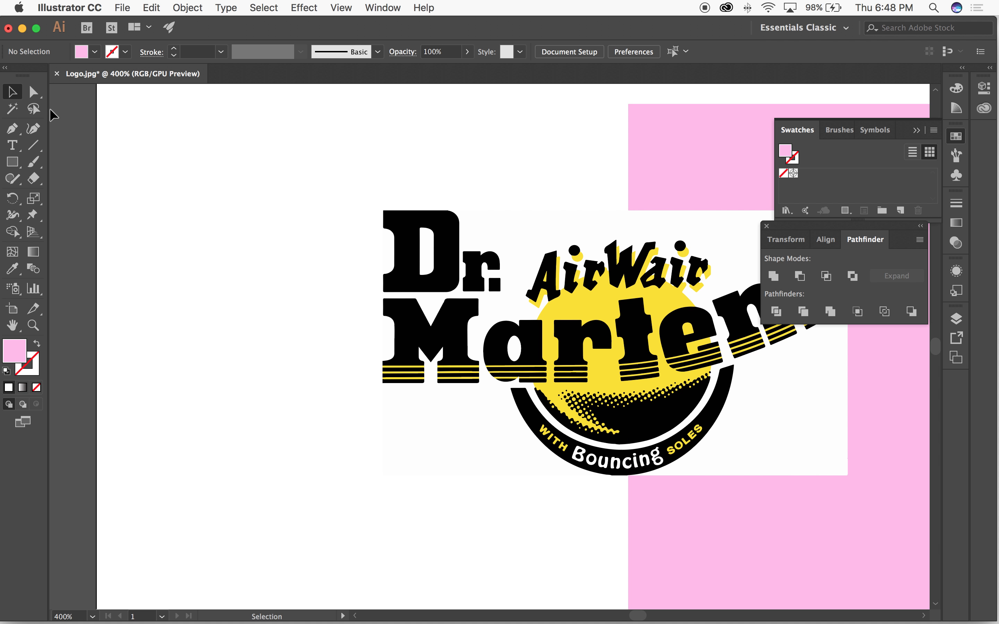
Step: Try deleting everything the Magic Wand picks from the logo's white background, and undo the deletion
left_click(14, 109)
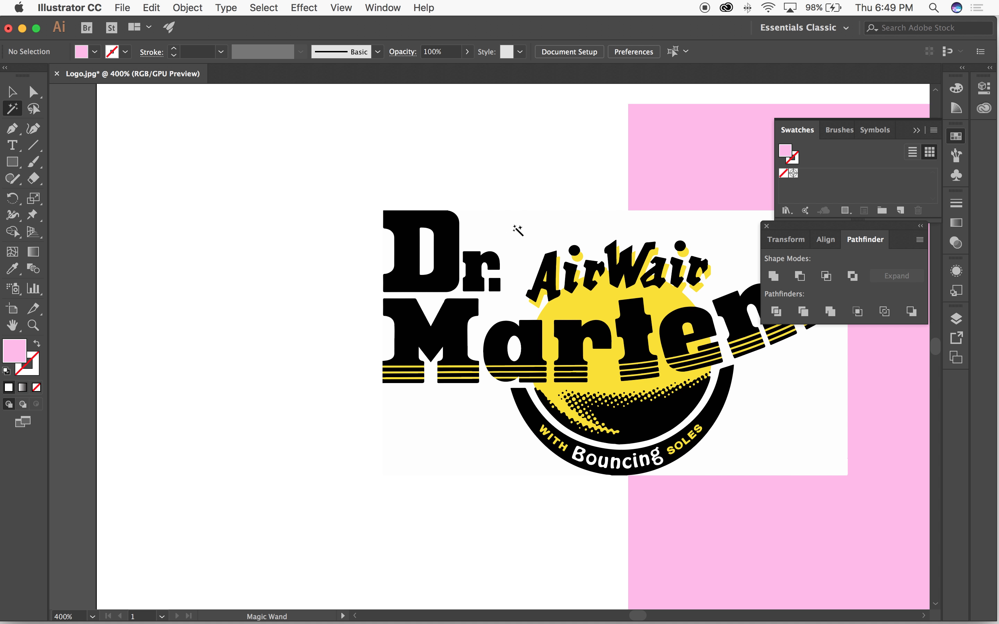
left_click(515, 228)
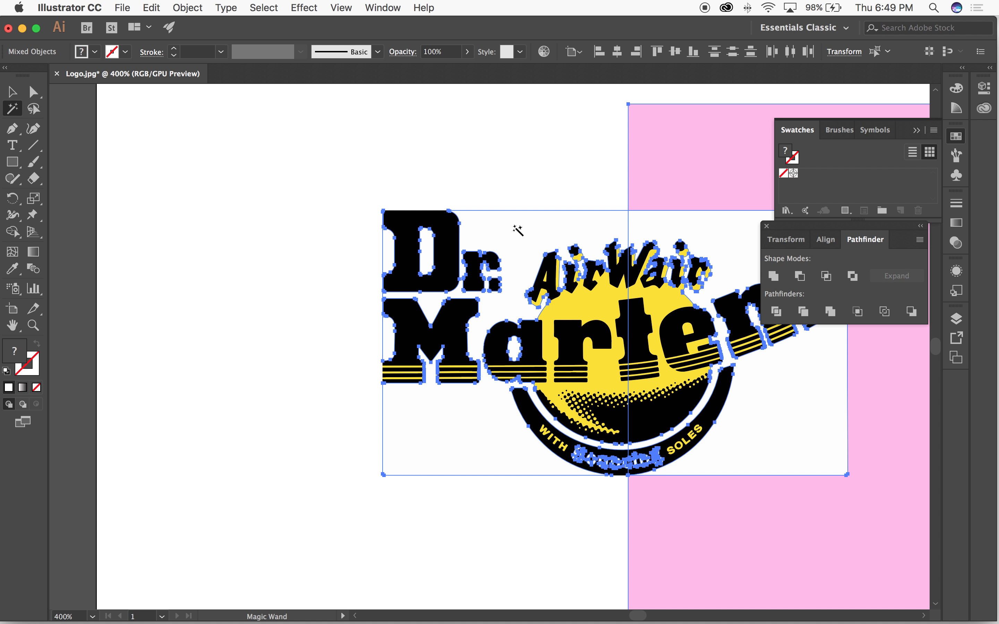
key("Delete")
key("super+z")
Step: Clear the selection and delete only the pink rectangle behind the logo
key("v")
left_click(358, 151)
left_click(730, 134)
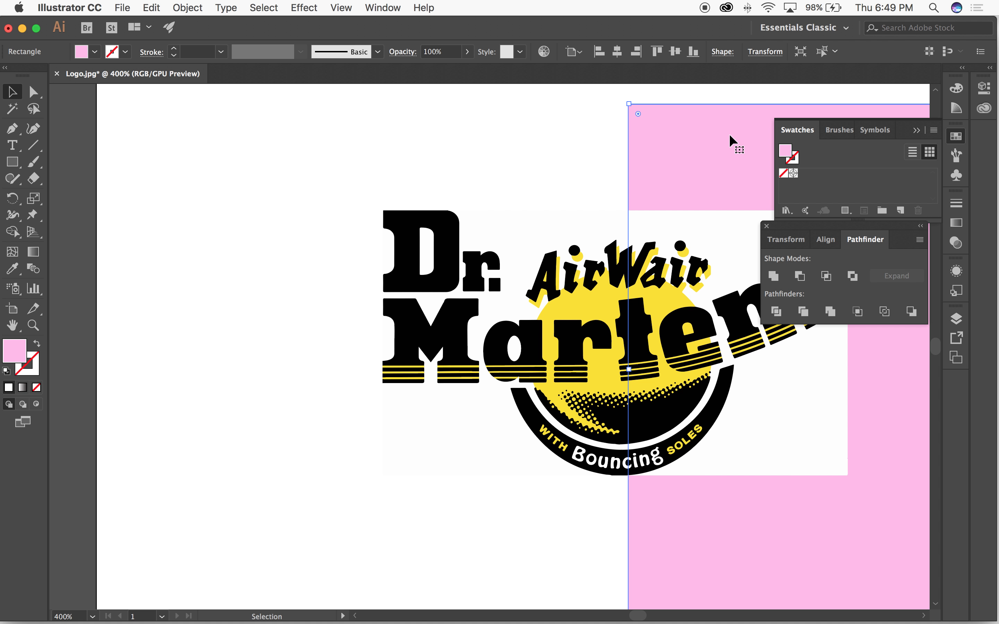
key("Delete")
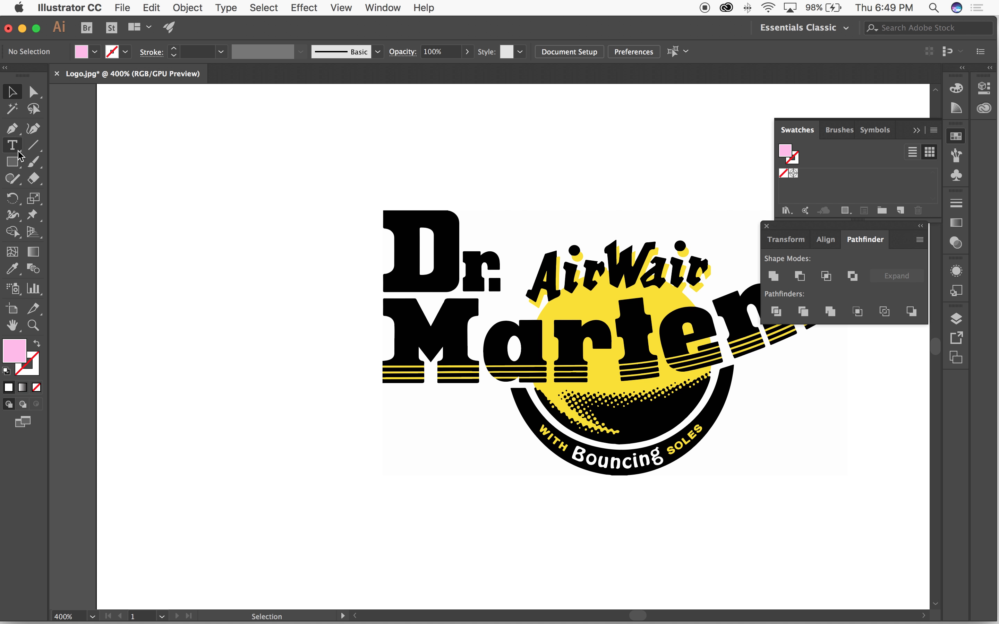
Step: Select all white pieces of the logo with the Magic Wand and return to the Selection tool
left_click(15, 107)
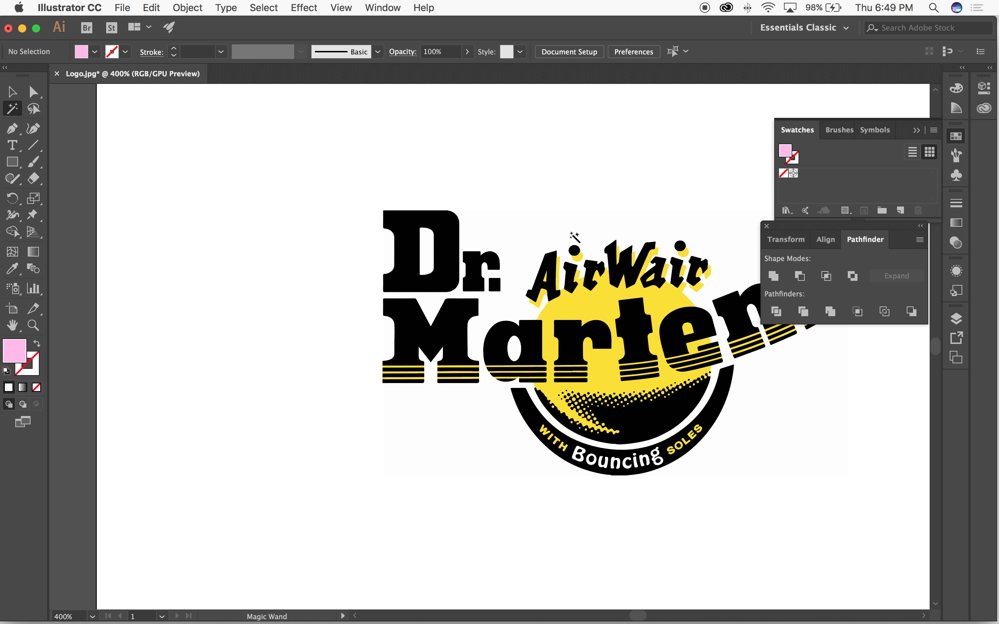
left_click(524, 241)
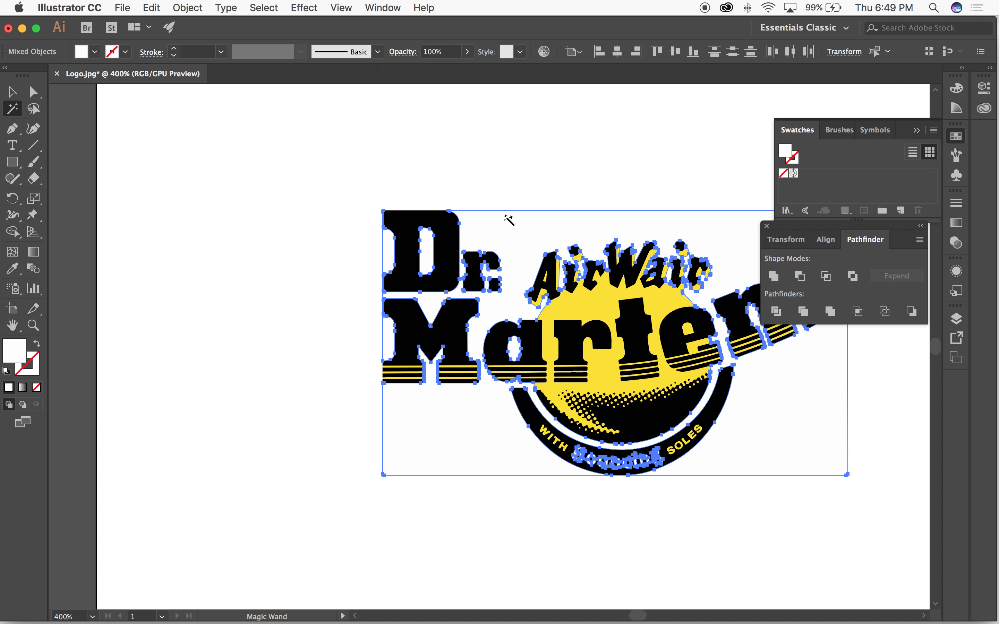
key("v")
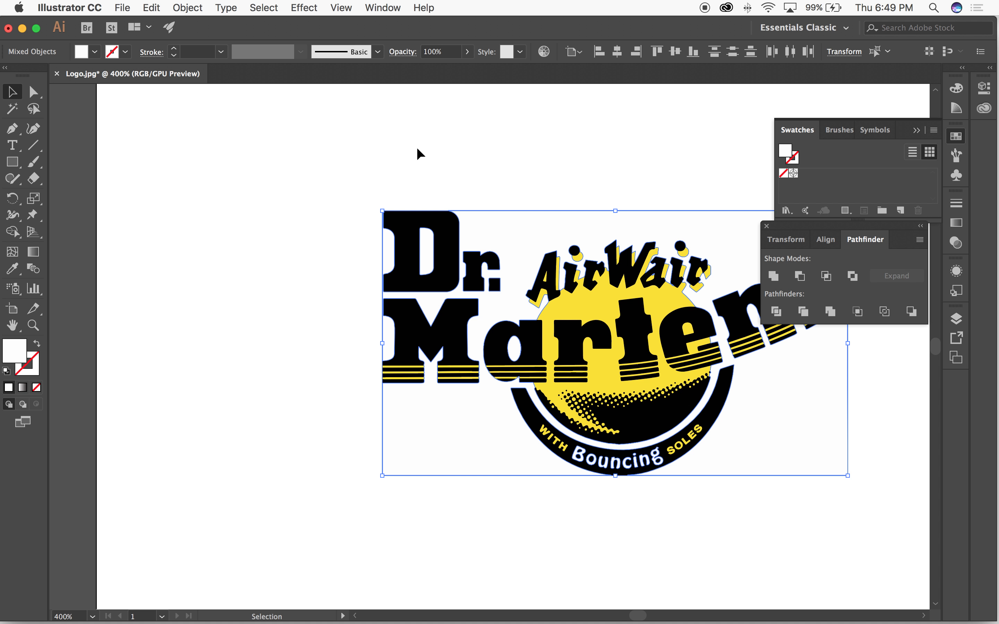
Step: Duplicate the entire logo artwork onto the empty canvas left of the artboard and select all pieces of the copy
left_click_drag(305, 191, 854, 453)
key("super+minus")
key("super+minus")
scroll(544, 364, "left", 5)
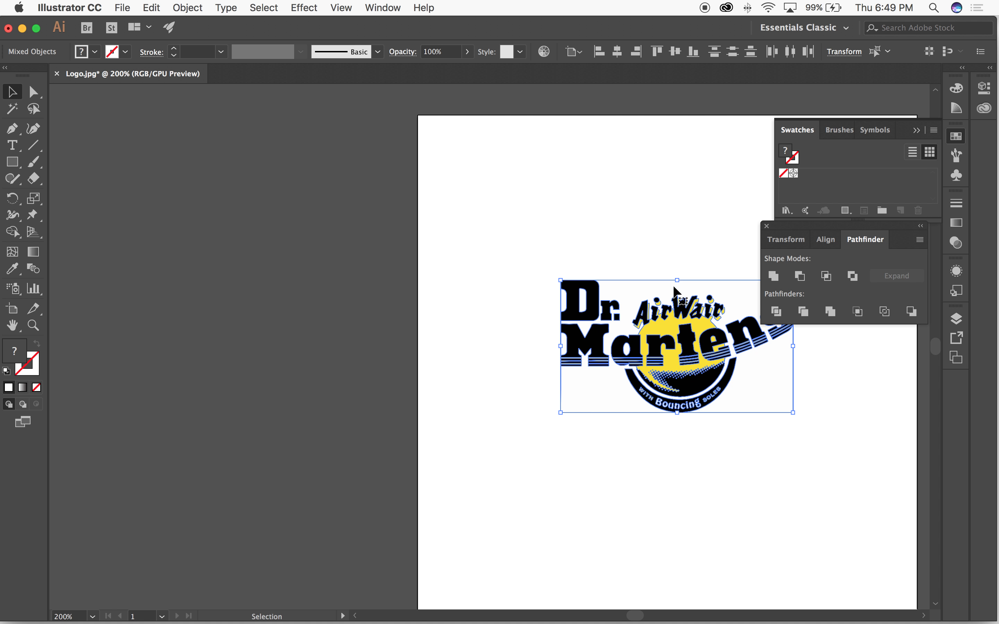
left_click_drag(681, 301, 276, 259)
left_click(279, 203)
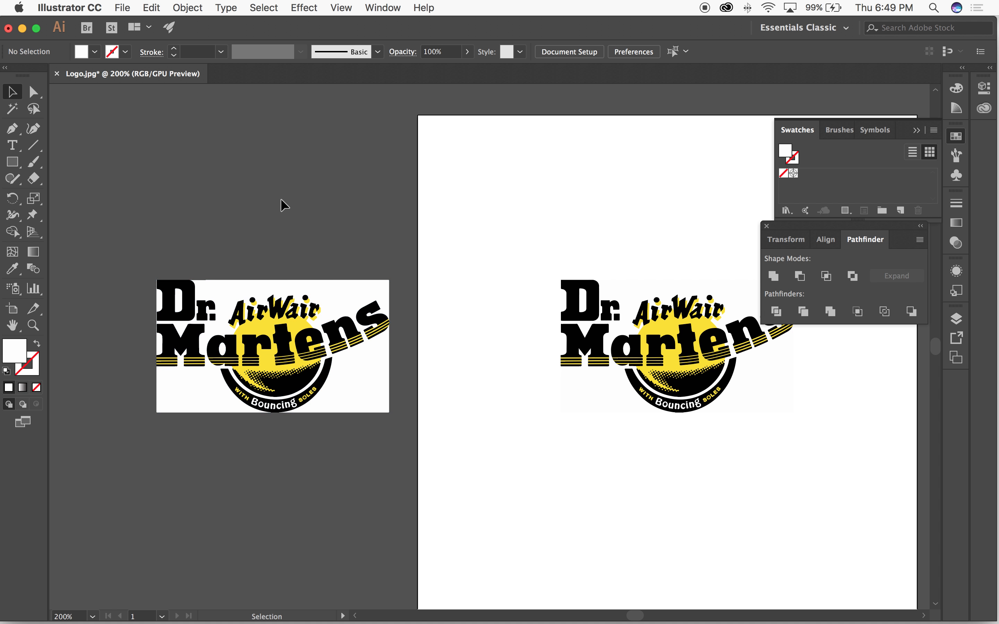
left_click_drag(380, 239, 163, 425)
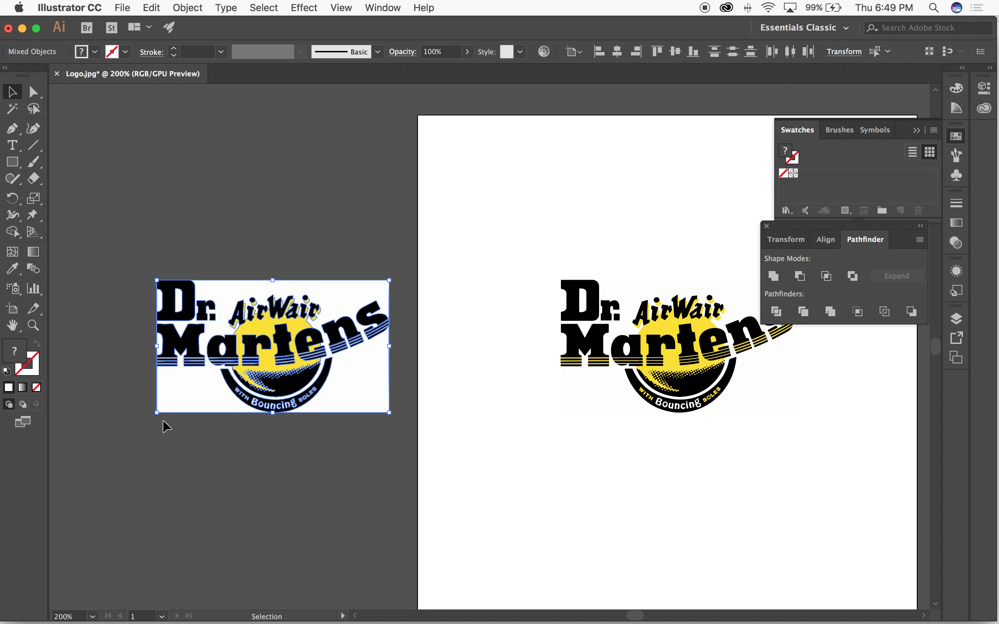
Step: Duplicate the canvas copy of the logo directly above itself and clear the selection
left_click_drag(277, 334, 294, 179)
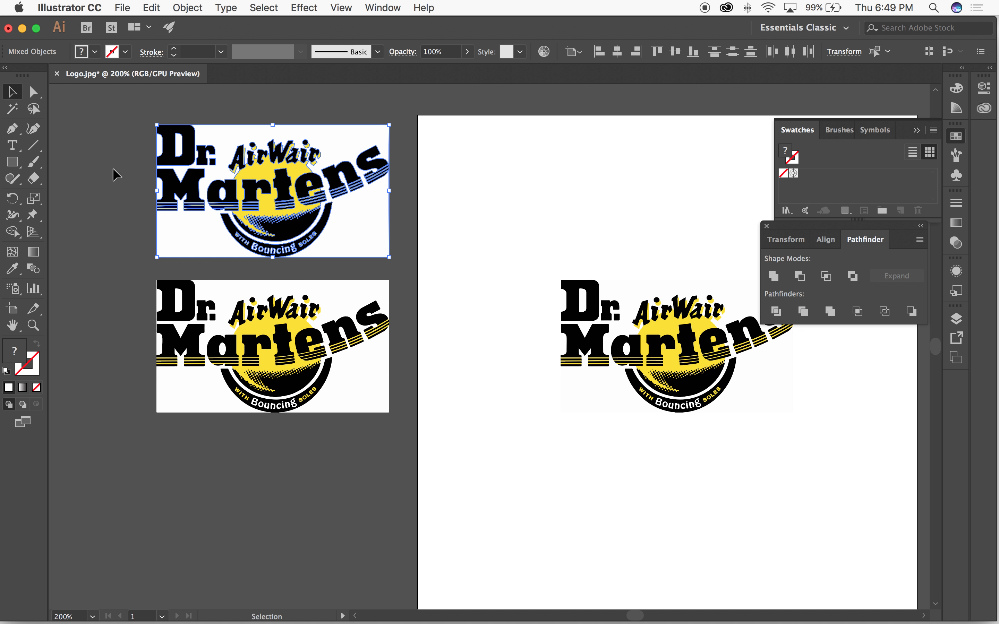
left_click(114, 172)
Step: Delete the white background around the lower canvas copy of the logo with the Direct Selection tool
key("space")
left_click_drag(199, 333, 261, 306)
left_click_drag(191, 186, 290, 282)
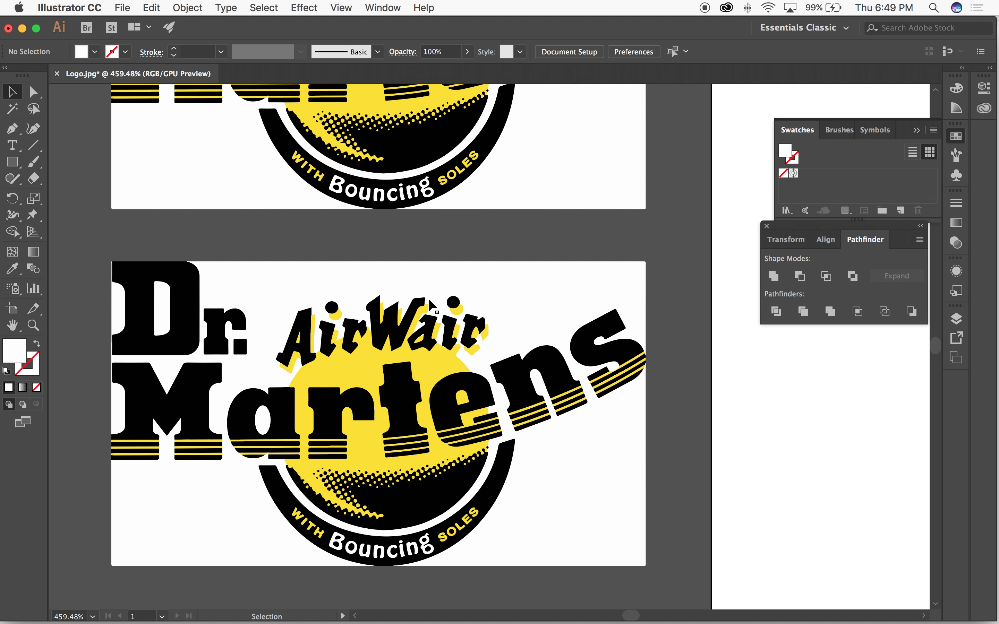
left_click_drag(352, 281, 457, 350)
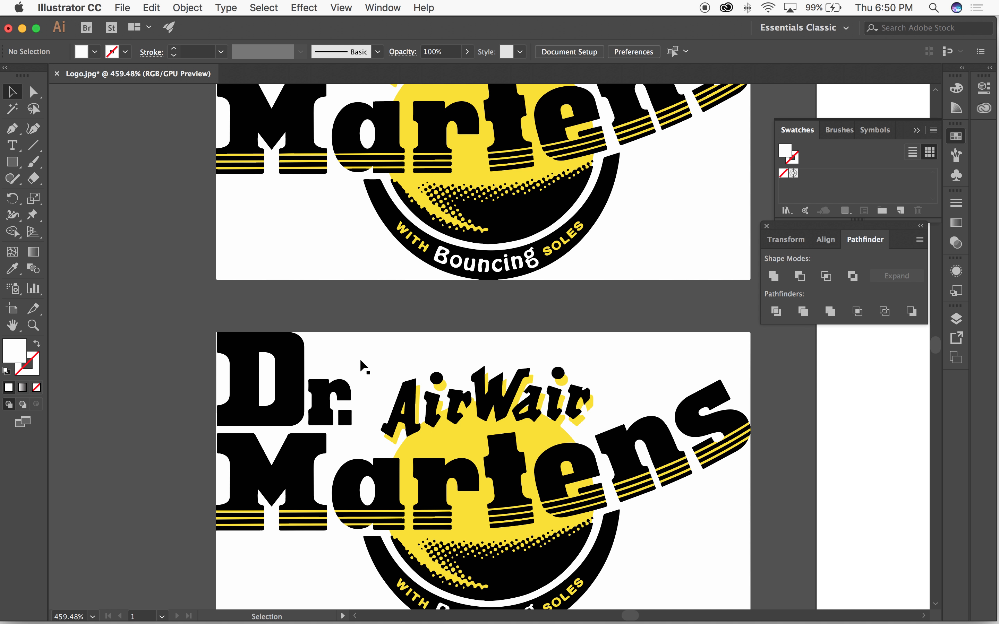
left_click(31, 91)
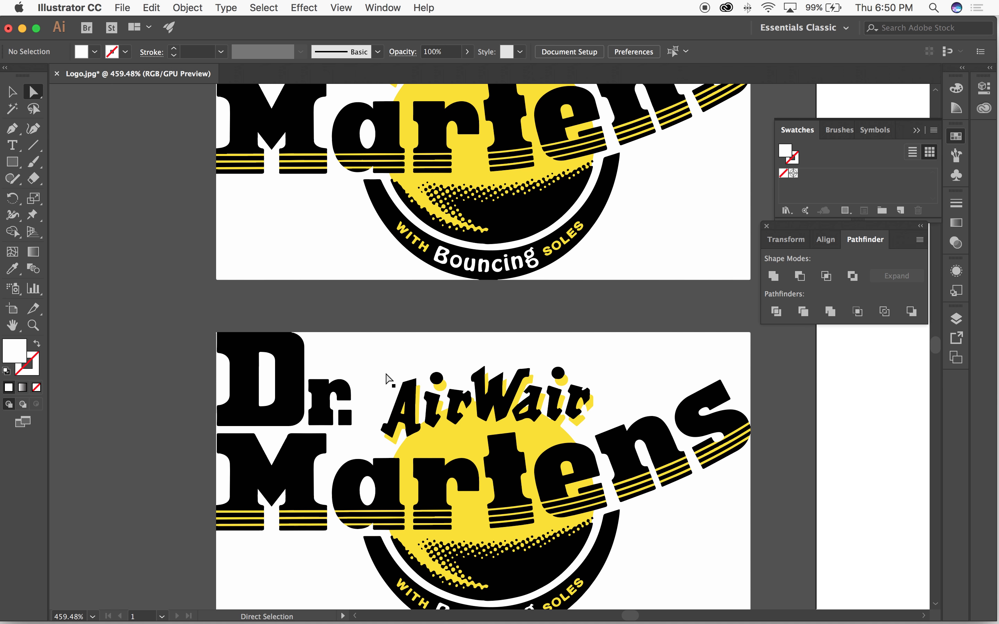
left_click(389, 379)
key("Delete")
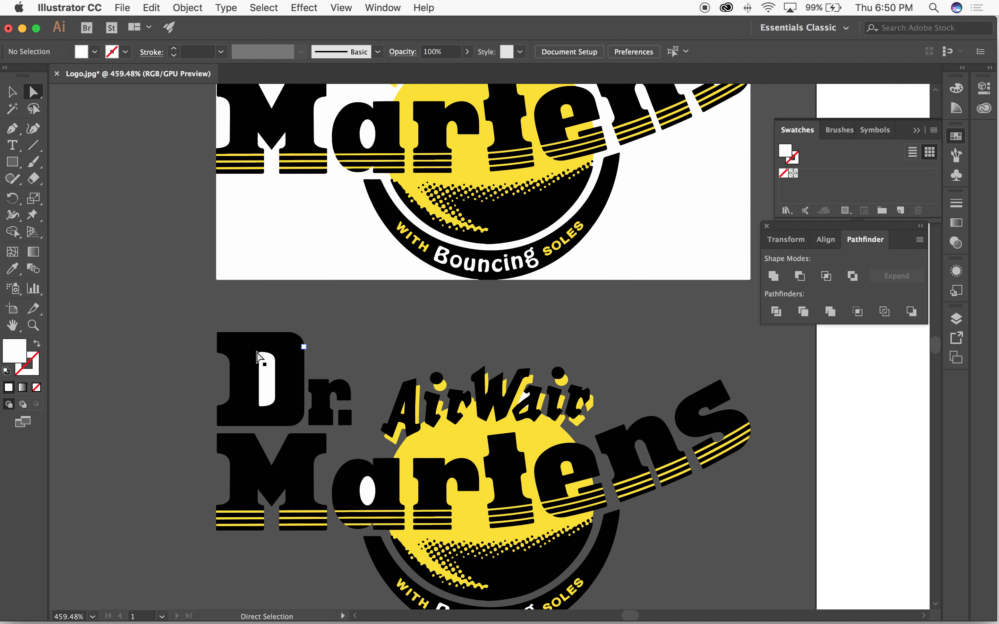
Step: Delete the white fills inside the "D" and the first "a" of the lower logo copy
left_click(269, 377)
key("Delete")
left_click(367, 490)
key("Delete")
Step: Select all white areas from the upper logo copy with the Magic Wand and delete them
scroll(499, 254, "down", 5)
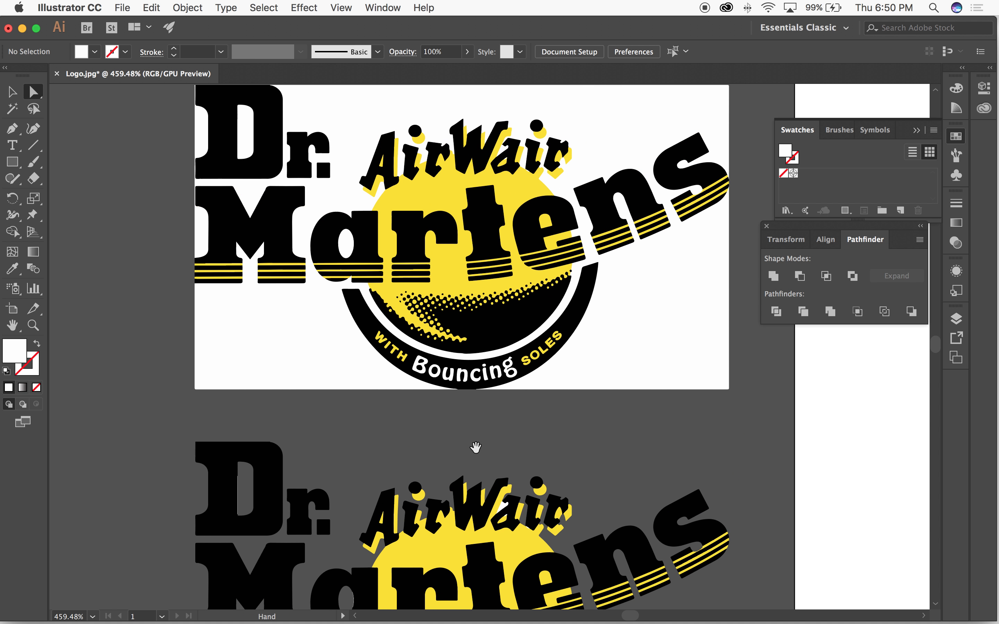
scroll(474, 446, "up", 10)
left_click(15, 107)
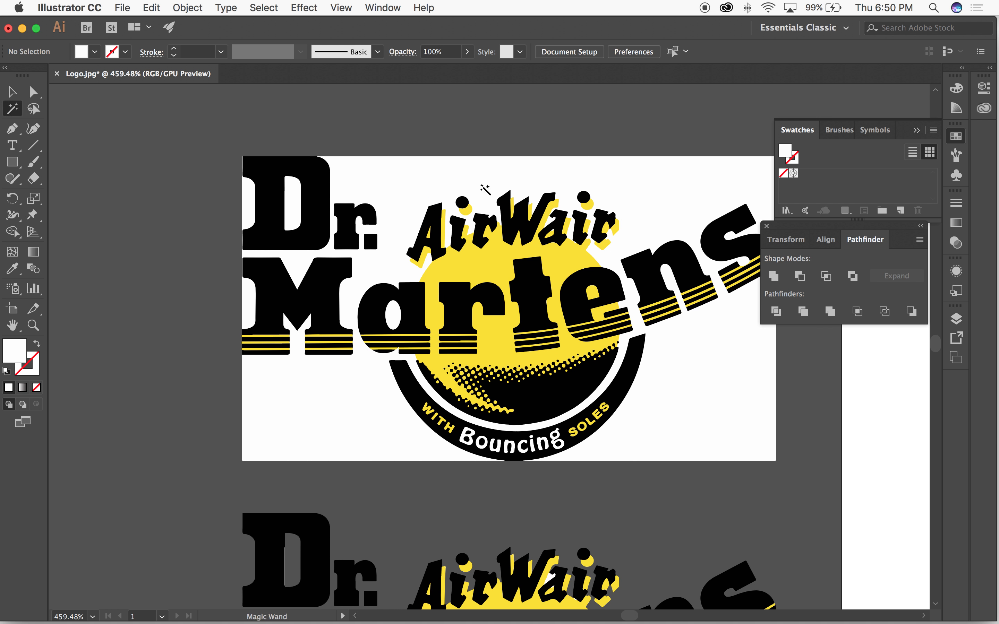
left_click(454, 184)
key("Delete")
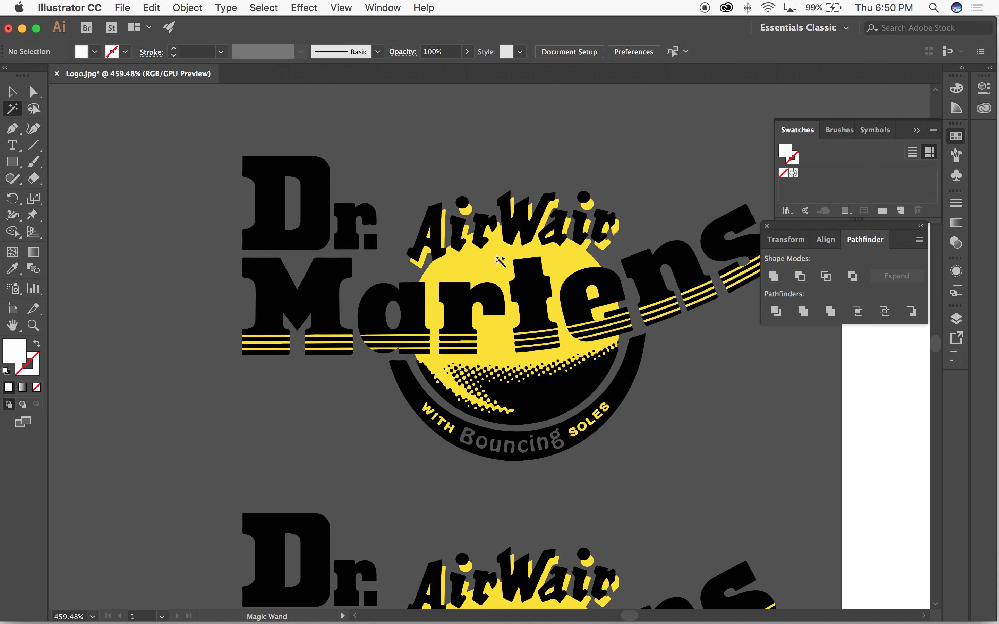
Step: Try deleting all yellow areas with the Magic Wand, and undo the deletion while keeping the white areas removed
left_click(495, 262)
key("Delete")
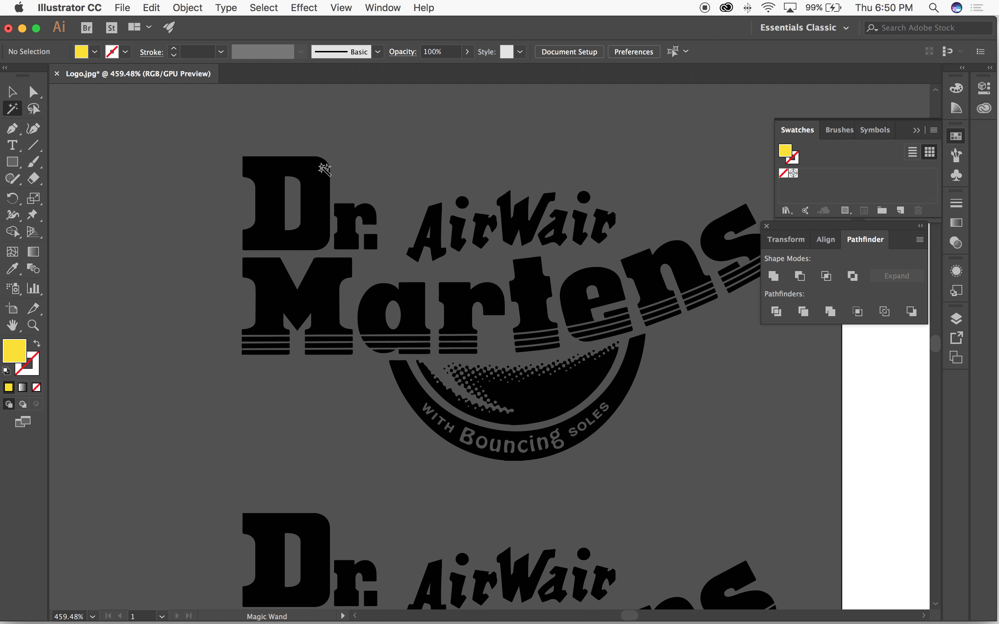
key("super+z")
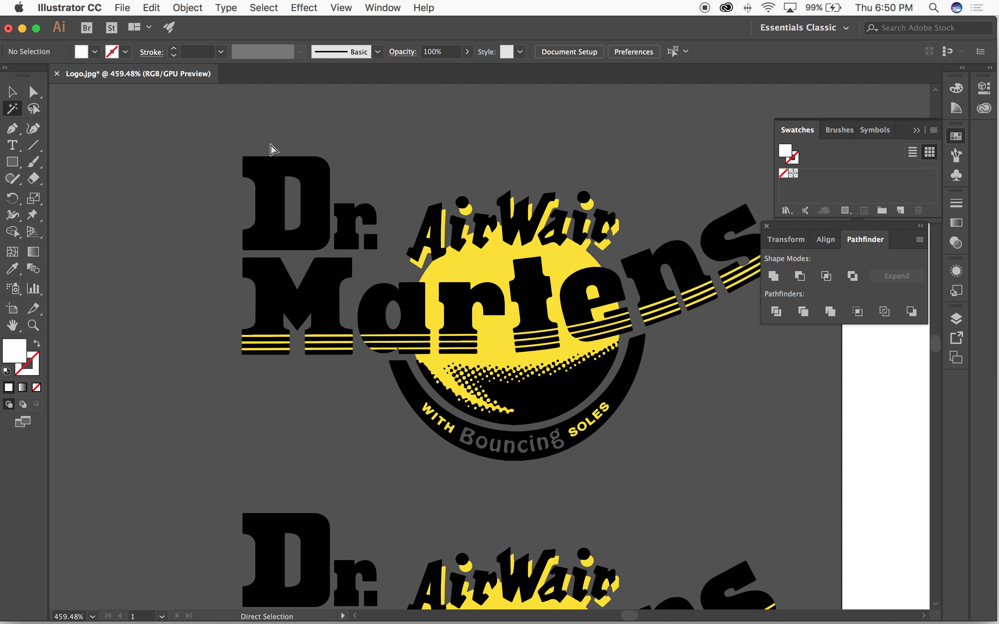
key("super+z")
key("Delete")
Step: Move the whole artboard logo onto the empty canvas beneath the two copies and clear the selection
key("v")
key("super+minus")
key("super+minus")
key("super+minus")
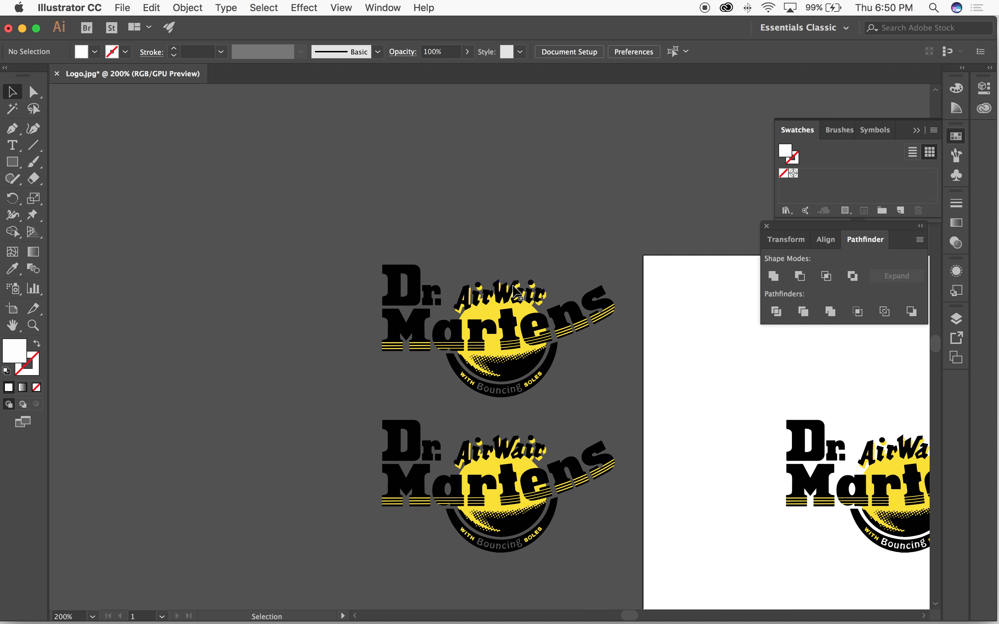
key("space")
left_click_drag(515, 294, 406, 229)
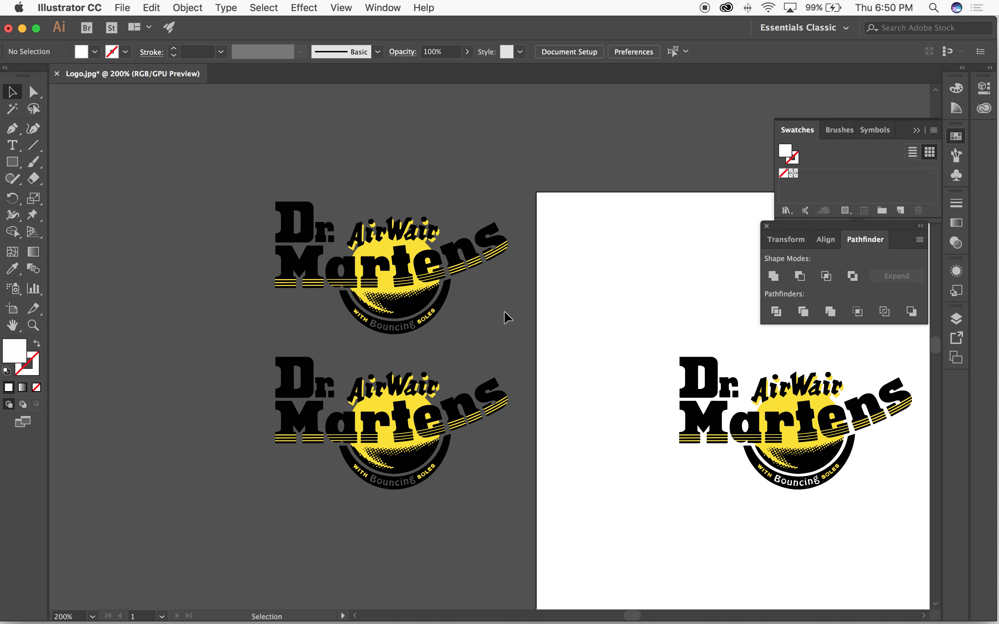
key("space")
left_click_drag(600, 297, 560, 277)
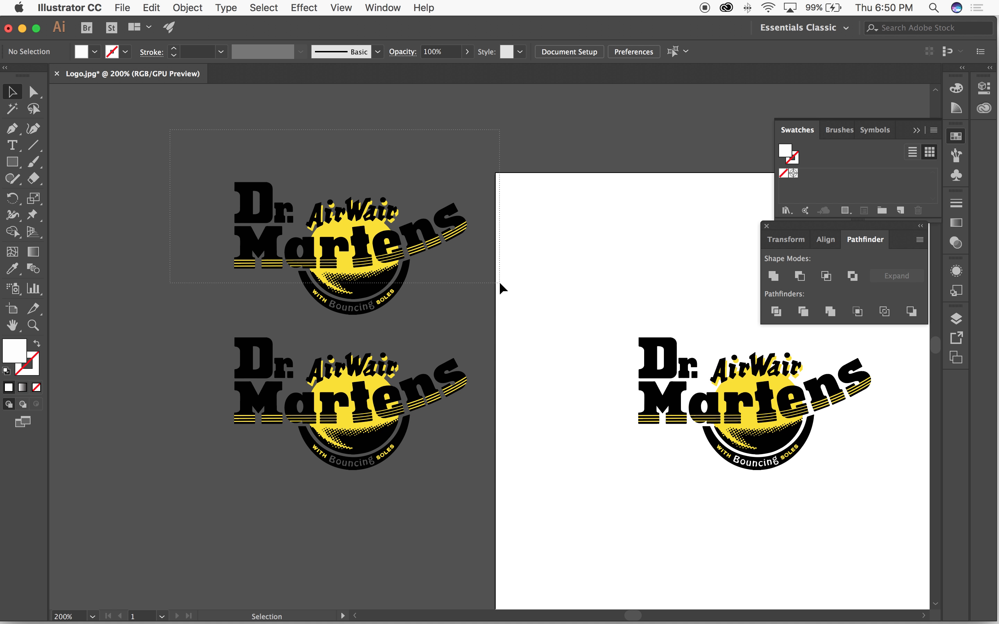
left_click(708, 402)
left_click_drag(545, 288, 899, 527)
left_click_drag(760, 411, 349, 539)
left_click_drag(573, 443, 688, 372)
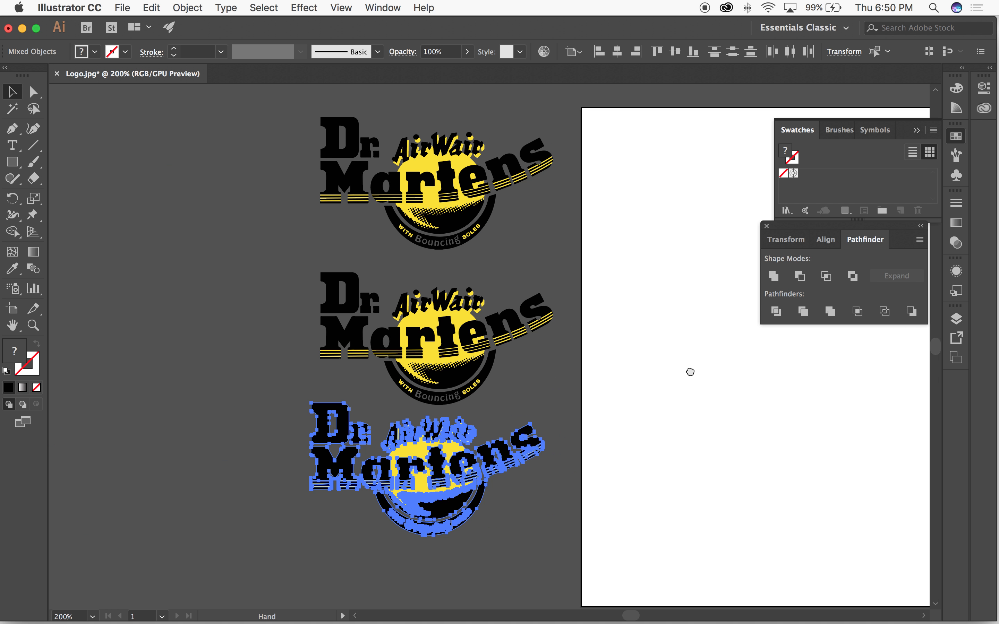
left_click(625, 362)
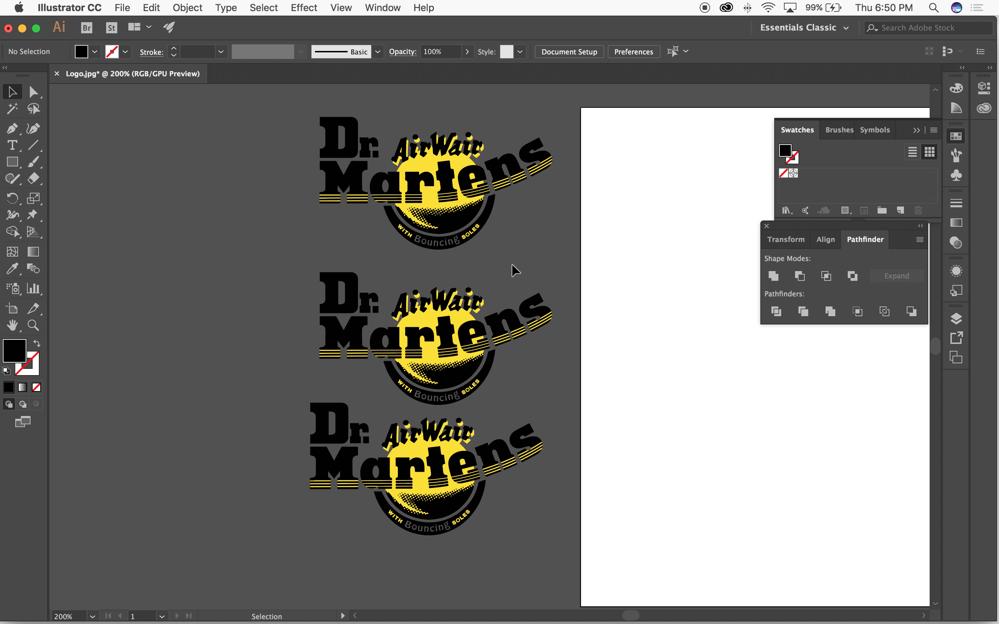
Step: Delete the two lower logos and move the remaining upper logo onto the artboard
left_click_drag(306, 105, 260, 548)
key("Delete")
key("super+minus")
left_click_drag(432, 213, 755, 356)
left_click_drag(644, 212, 454, 245)
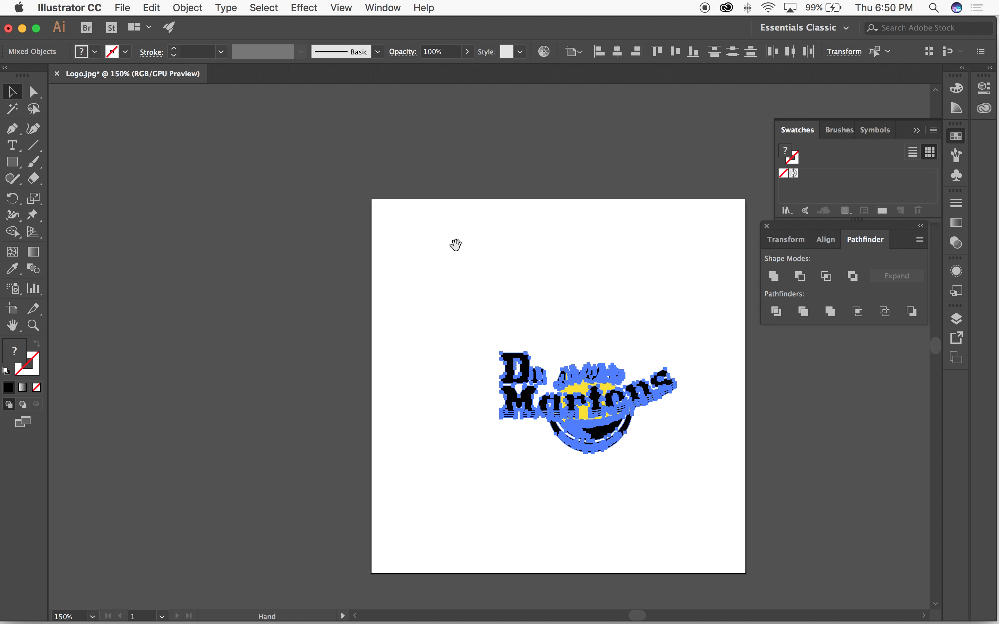
Step: Reselect the entire logo and shift it slightly up and left on the artboard
left_click(489, 262)
left_click_drag(396, 292, 742, 505)
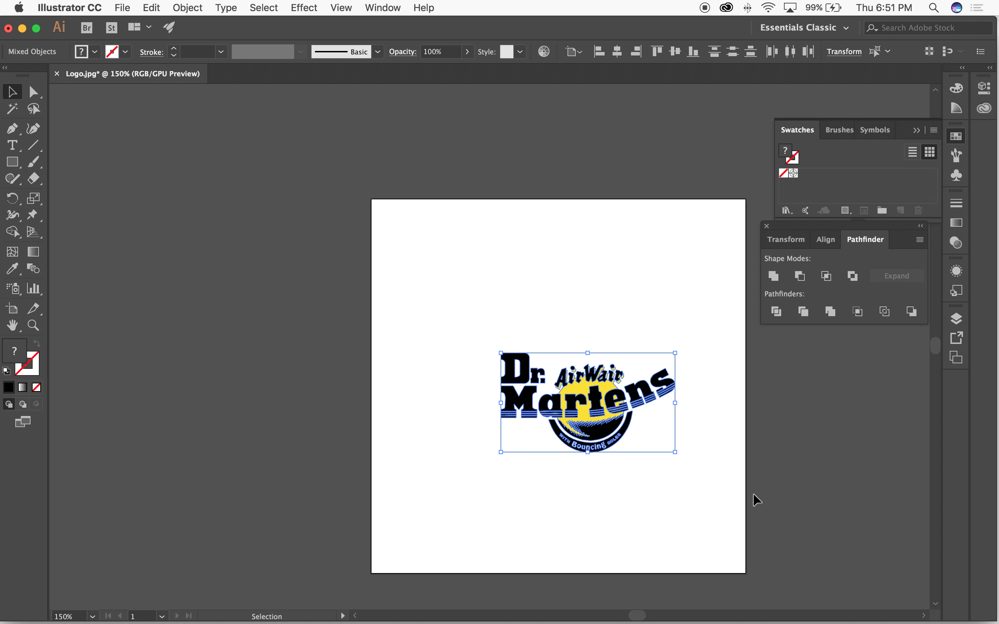
left_click_drag(569, 389, 548, 363)
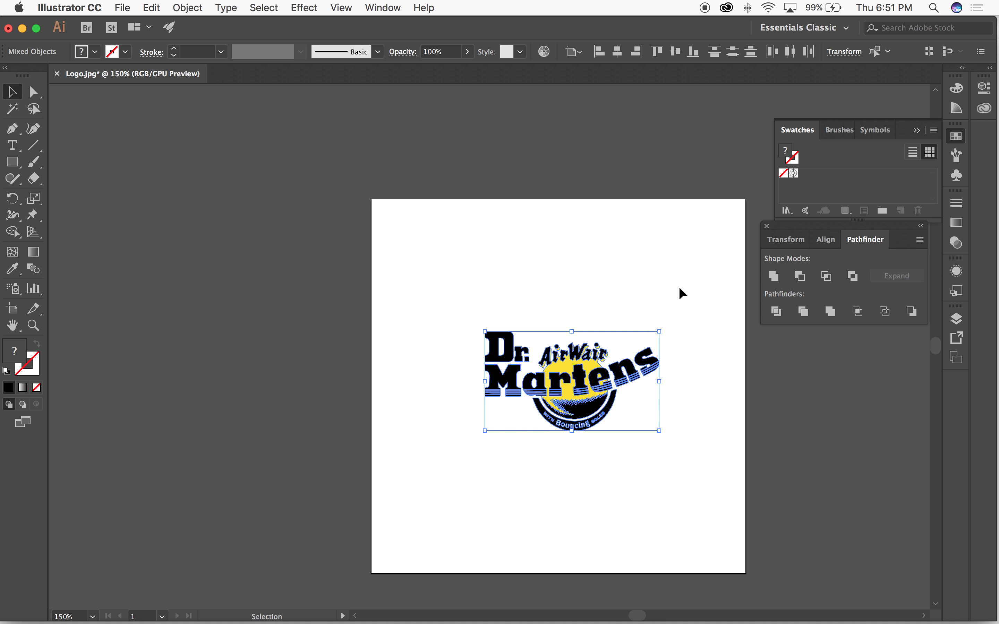
Step: Select all pieces of the logo and scale it up to span most of the artboard's width
left_click(569, 272)
left_click(595, 379)
left_click(595, 320)
left_click_drag(440, 289, 718, 495)
key("s")
left_click_drag(672, 323, 701, 282)
key("v")
left_click(630, 246)
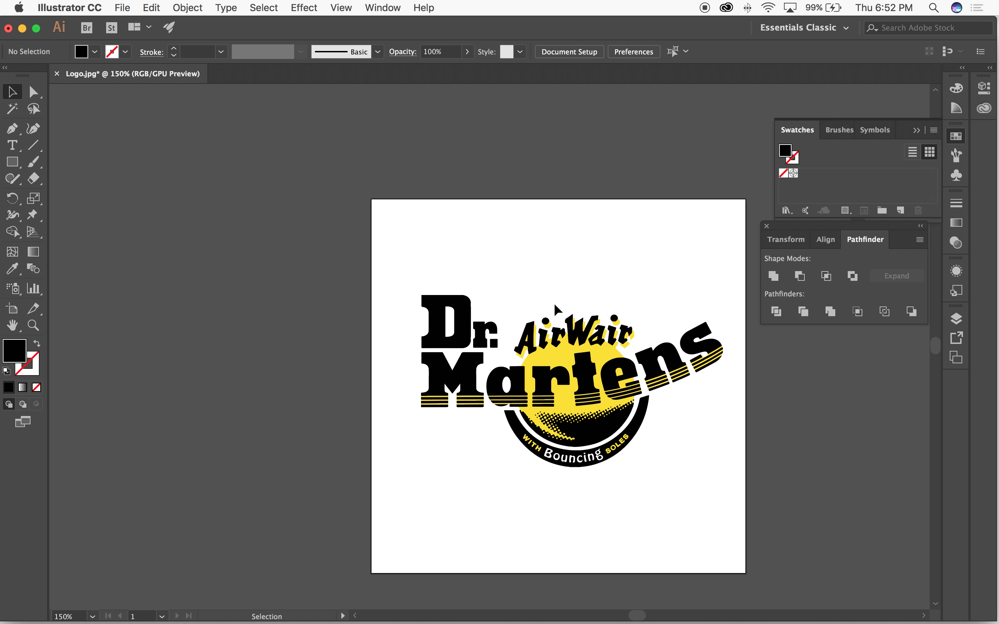
Step: Select the entire enlarged logo, group its pieces and clear the selection
left_click(459, 314)
left_click_drag(404, 265, 771, 484)
left_click(397, 309)
Step: Move the document window aside to view Logo.jpg in the asset folder, and bring the window back
left_click_drag(598, 28, 606, 278)
left_click_drag(471, 219, 489, 463)
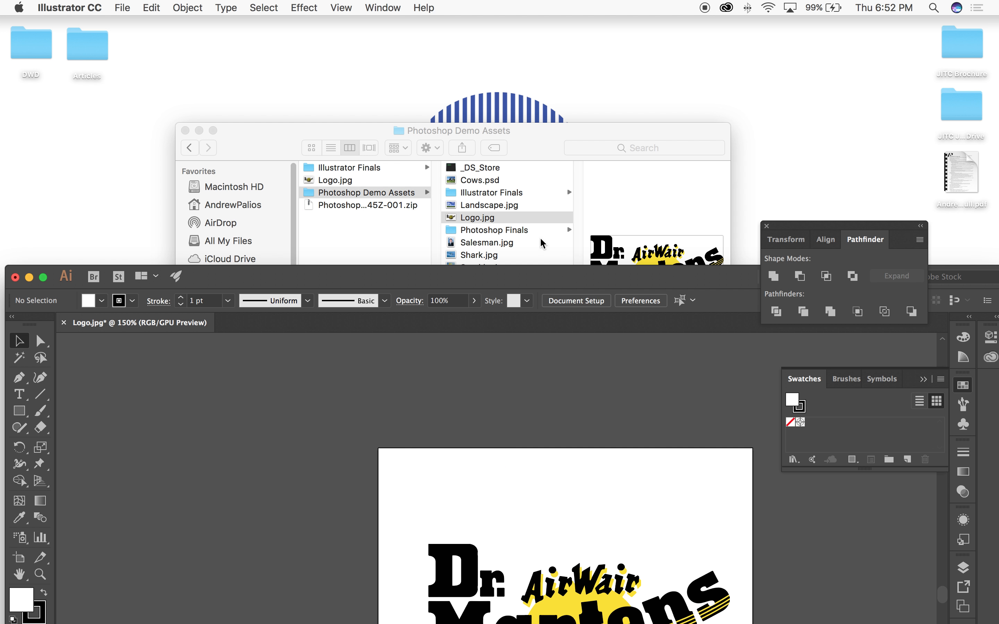
left_click_drag(536, 275, 562, 105)
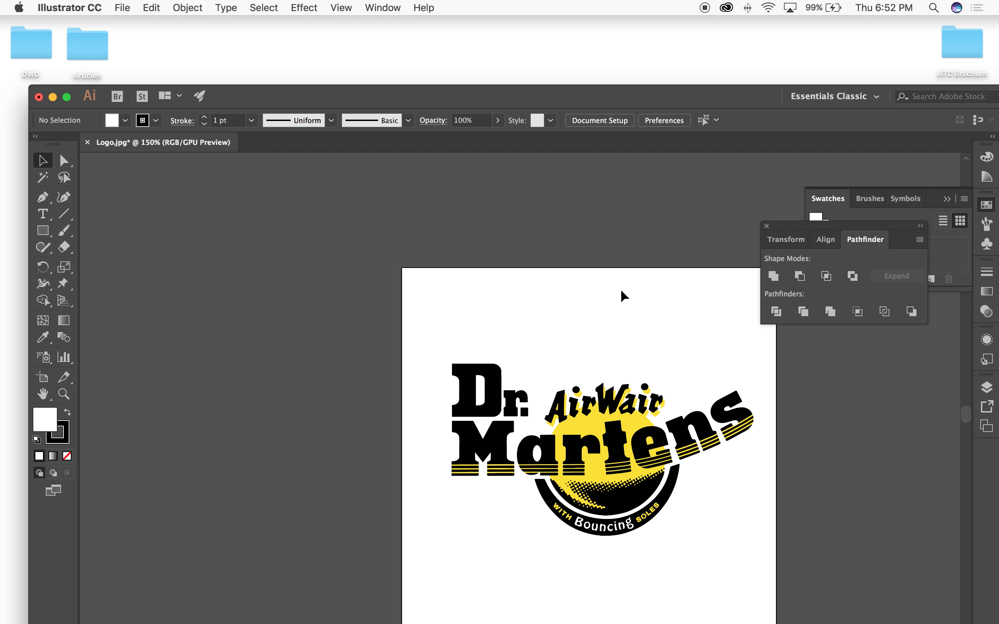
left_click_drag(417, 280, 771, 586)
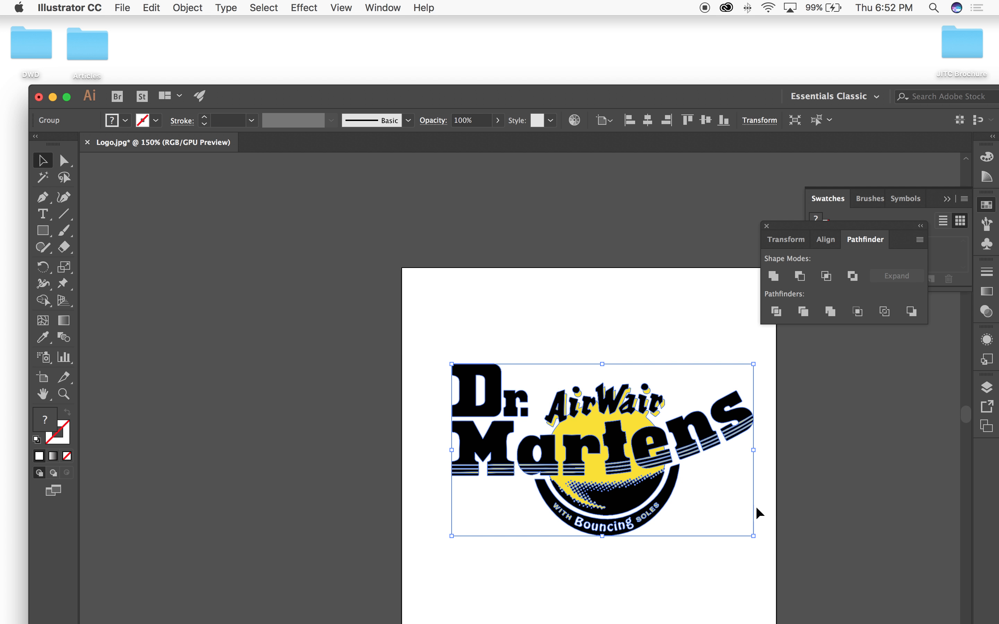
left_click(43, 5)
mouse_move(123, 6)
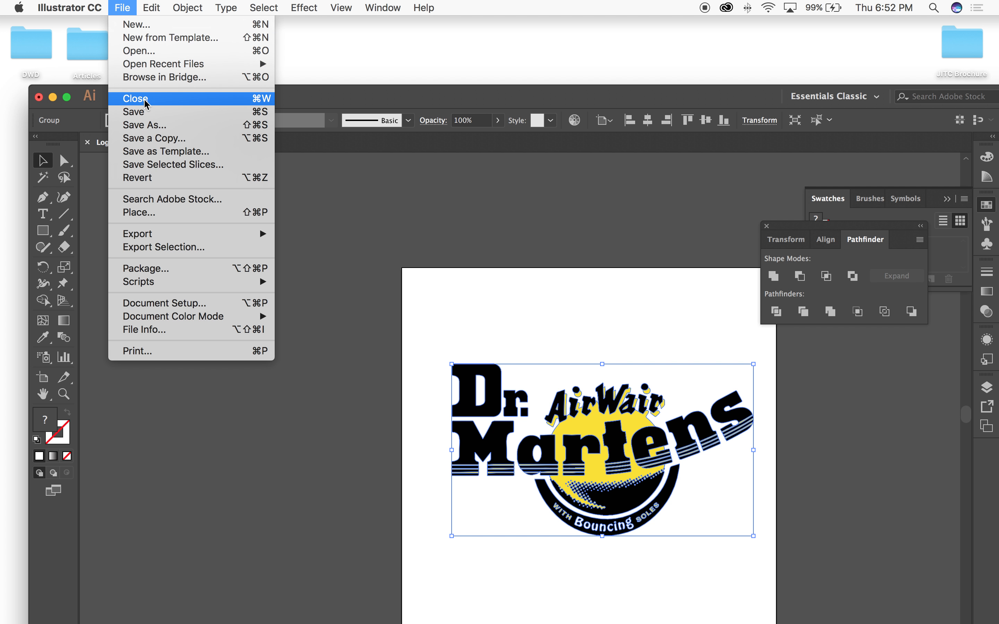
left_click(191, 140)
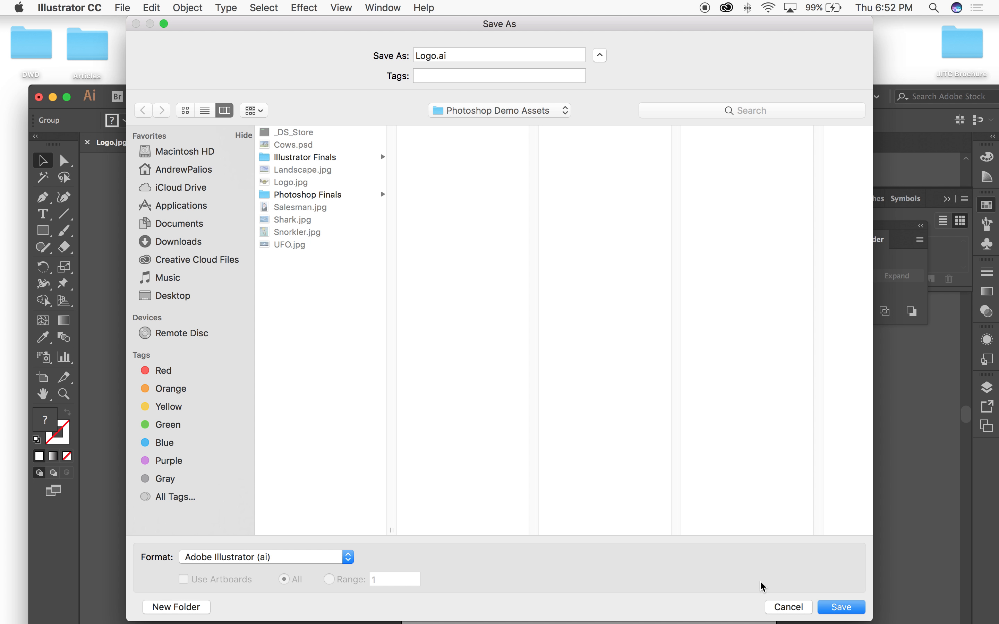
left_click(783, 608)
Step: Clear the selection and check the logo's vector paths in Outline mode, then return to Preview
left_click_drag(620, 103, 574, 44)
left_click(523, 206)
key("super+y")
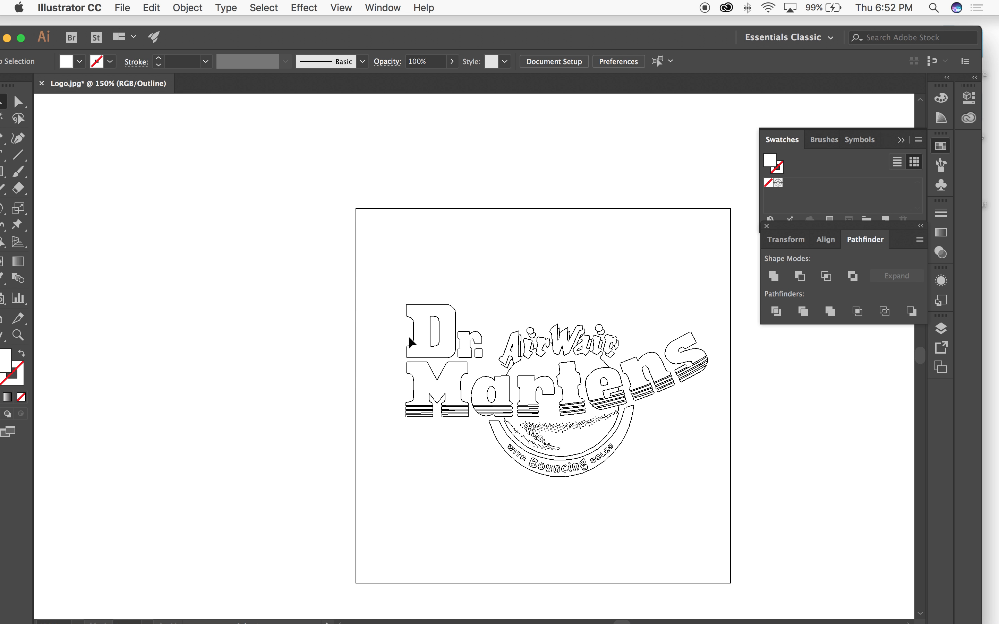
key("super+y")
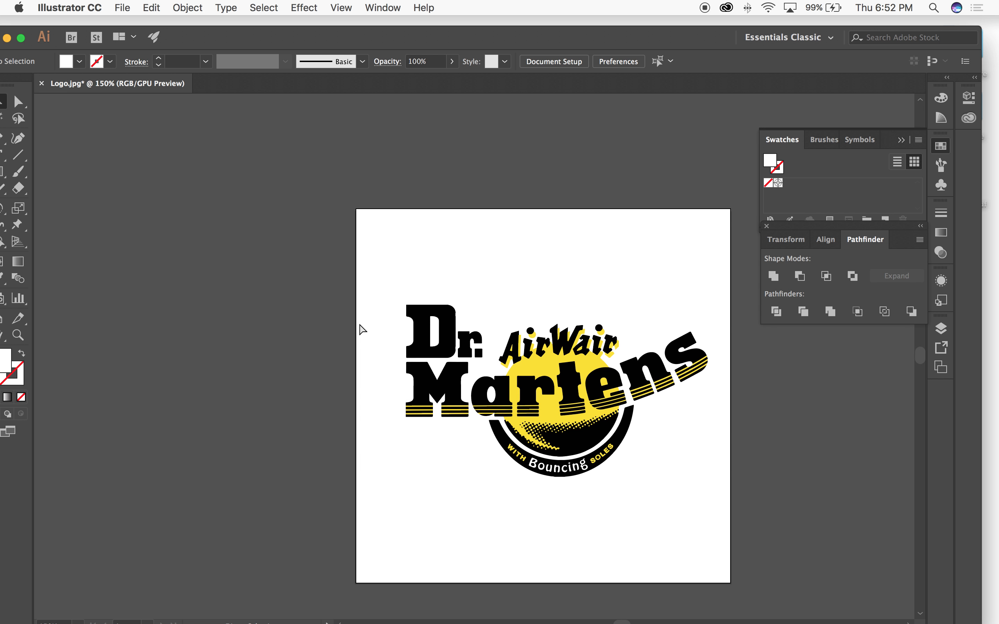
Step: Examine the sharpness of the logo's edges at extreme magnification and return to the full artboard view
left_click_drag(423, 323, 673, 460)
left_click_drag(464, 324, 196, 107)
left_click_drag(560, 182, 975, 621)
left_click_drag(784, 496, 207, 174)
left_click_drag(643, 339, 257, 118)
left_click_drag(644, 438, 184, 194)
left_click_drag(764, 594, 421, 454)
left_click_drag(680, 477, 404, 401)
left_click_drag(580, 305, 537, 578)
left_click_drag(514, 232, 521, 570)
left_click_drag(487, 128, 480, 454)
left_click_drag(516, 169, 814, 573)
left_click_drag(708, 503, 535, 177)
left_click_drag(471, 351, 721, 541)
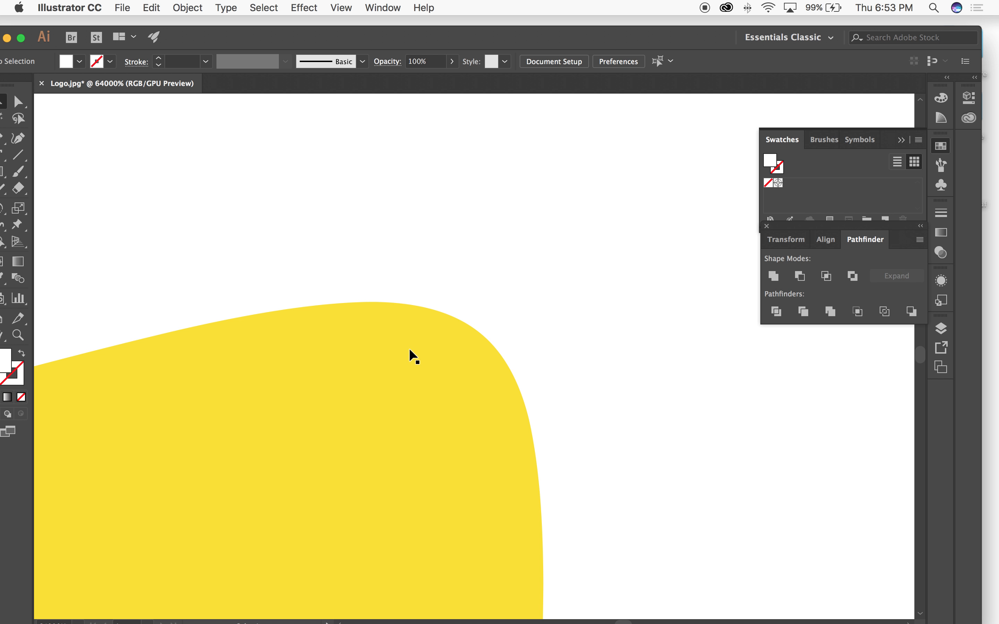
key("super+0")
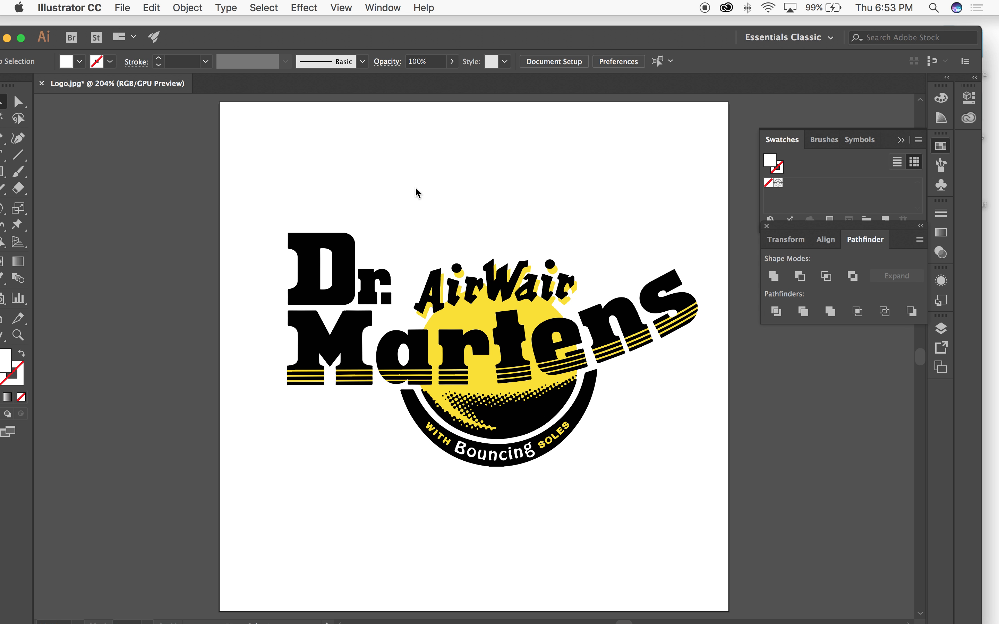
Step: Save the document as DocMartensLogo.ai in Adobe Illustrator format, accepting the Illustrator CC version options
key("shift+super+s")
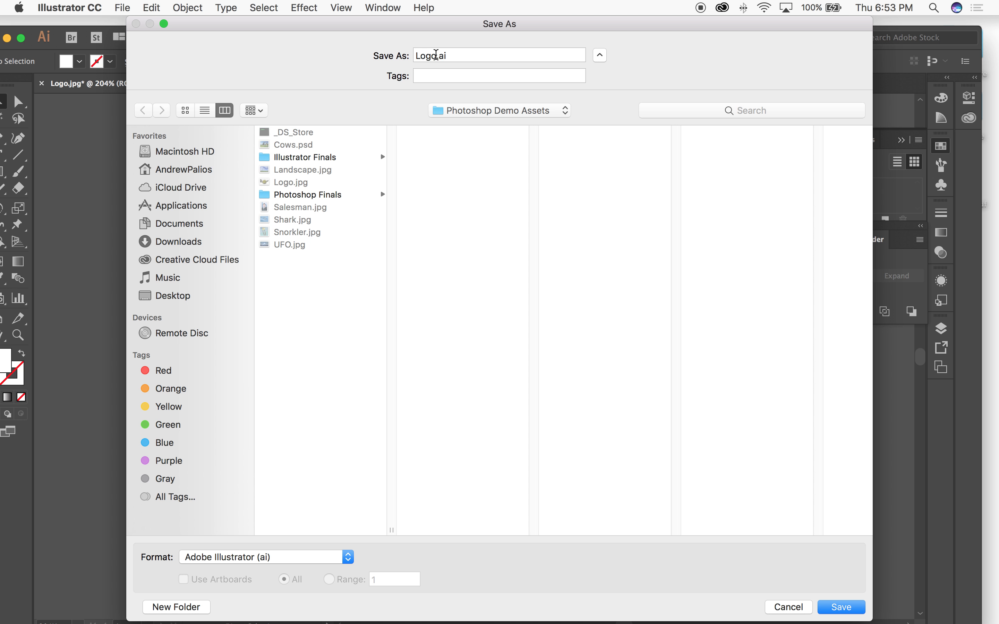
double_click(436, 54)
type("DocMartens")
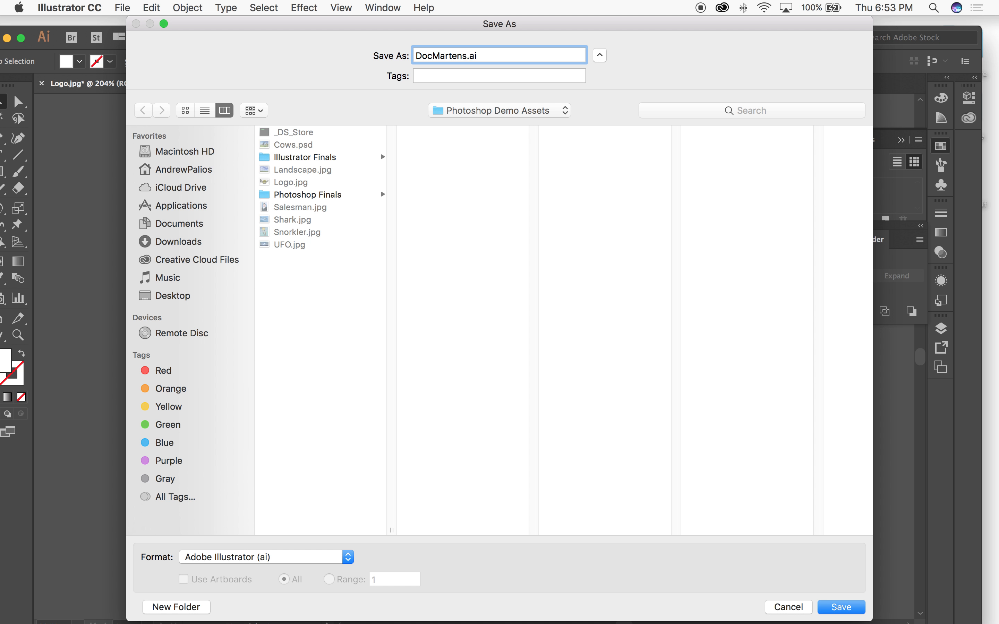
type("Logo")
left_click(348, 368)
left_click(838, 608)
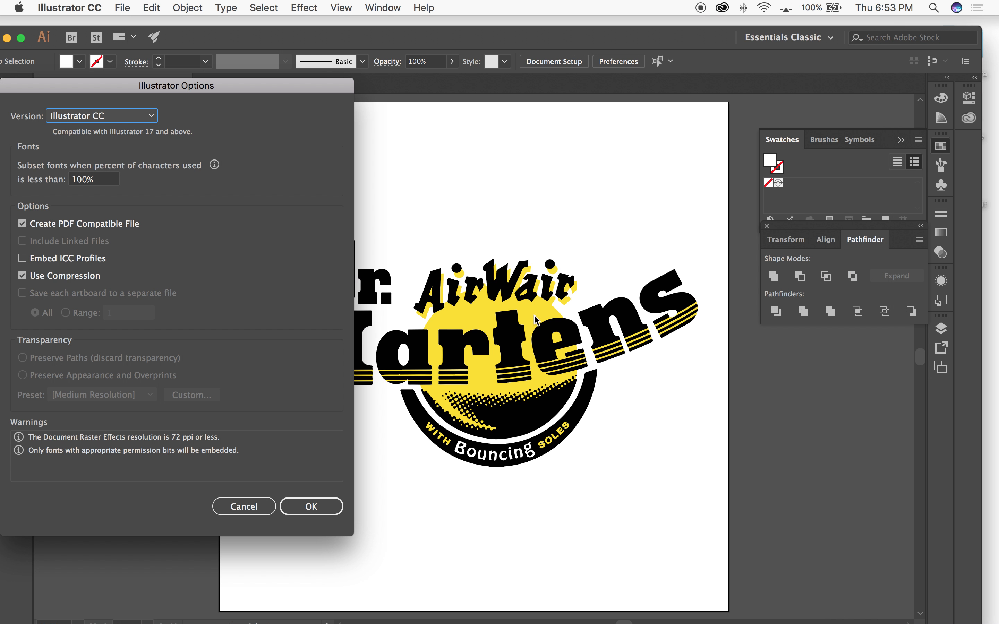
left_click_drag(269, 85, 345, 91)
left_click(391, 511)
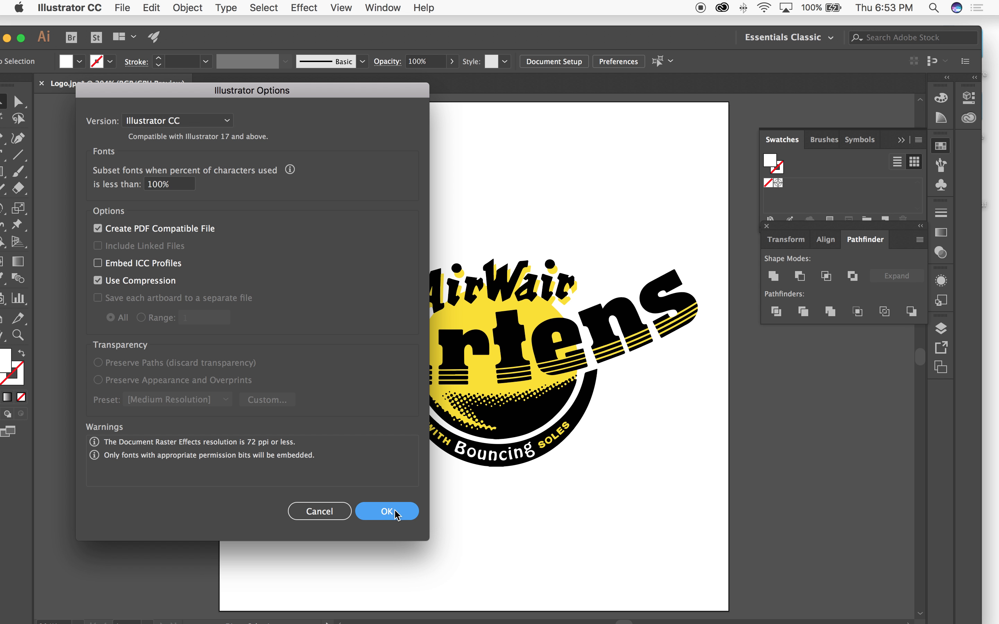
Step: Delete the whole logo to clear the artboard
left_click_drag(165, 136, 734, 566)
key("Delete")
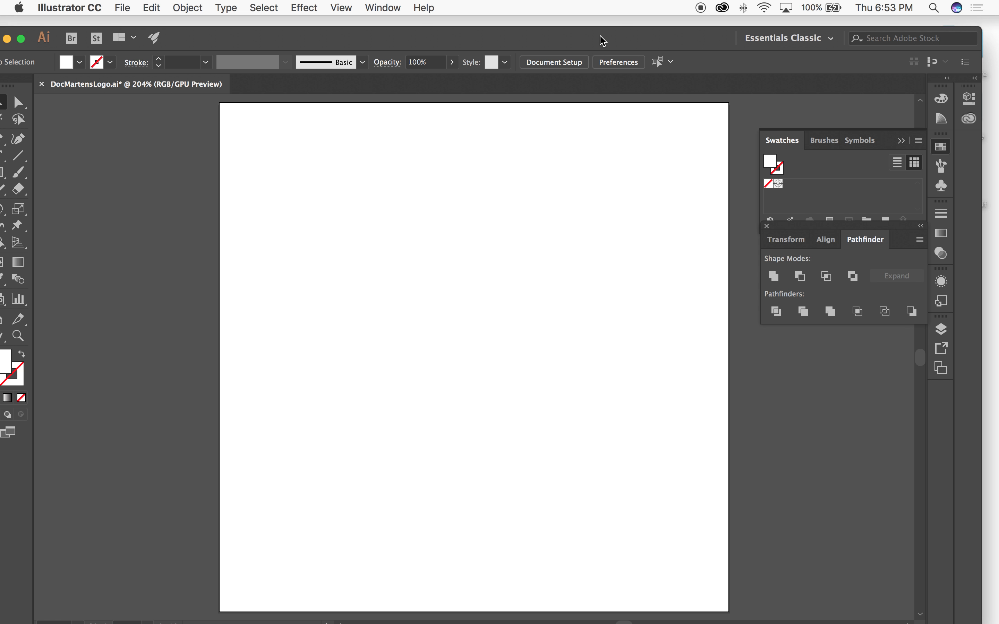
Step: Bring Logo.jpg from the Photoshop Demo Assets folder into the open document and position it on the artboard
left_click_drag(602, 36, 582, 194)
left_click_drag(548, 145, 570, 71)
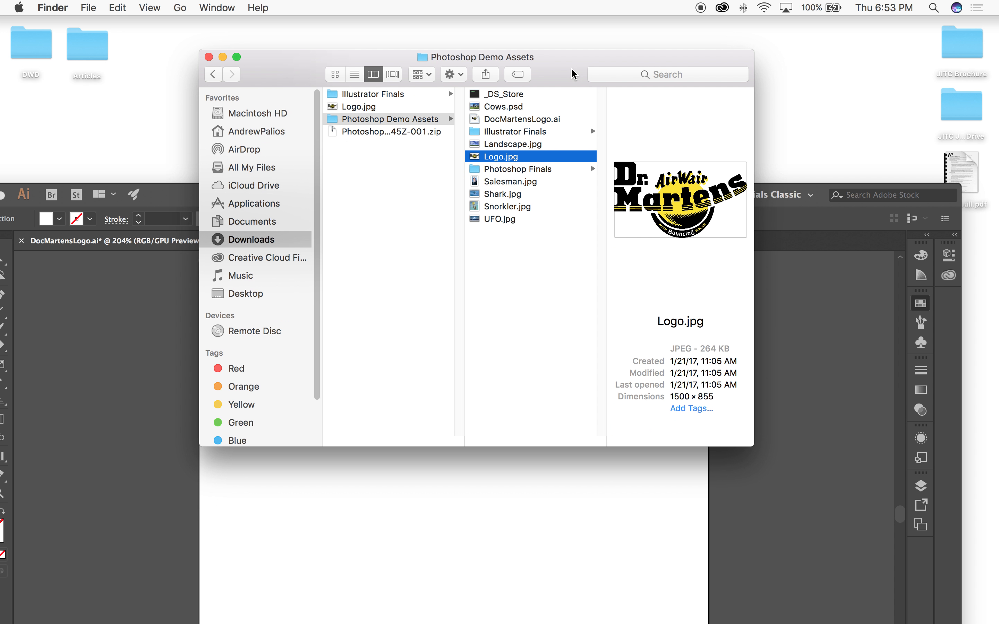
left_click_drag(498, 161, 368, 564)
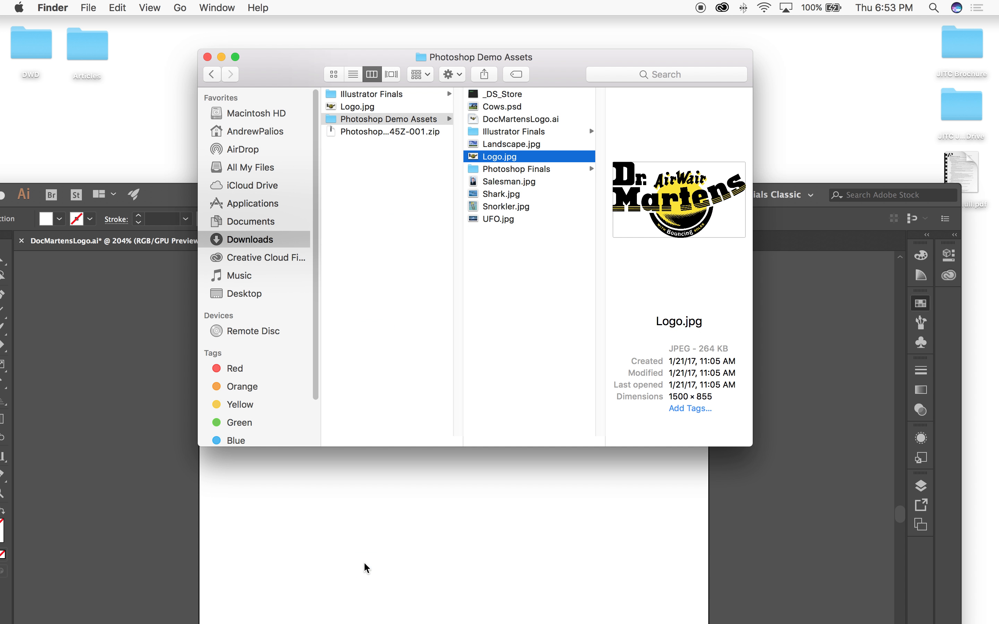
left_click(174, 188)
left_click_drag(226, 206, 228, 40)
left_click_drag(255, 386, 341, 316)
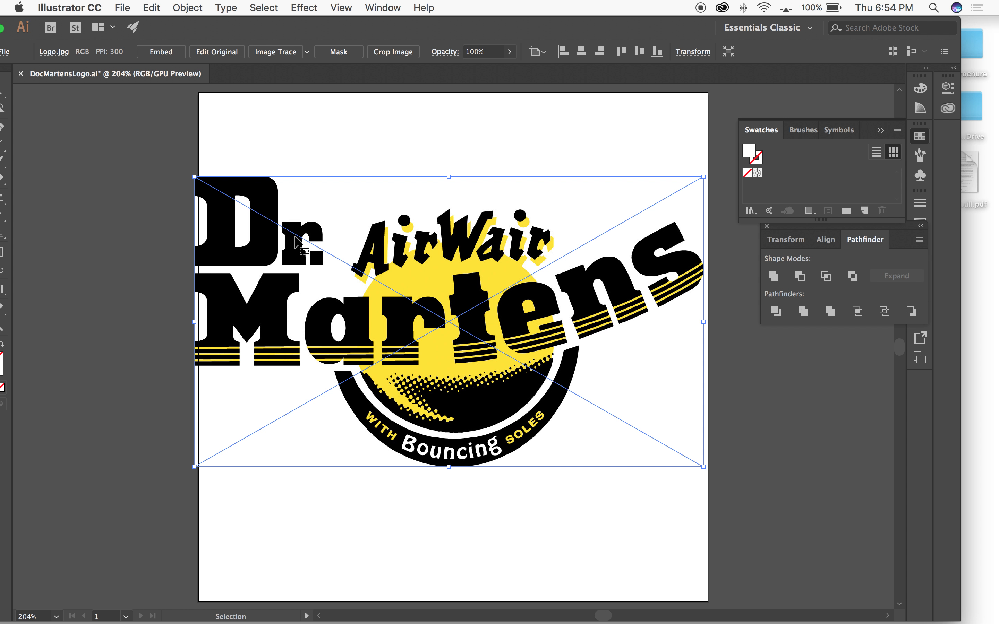
Step: Move the placed logo image off the artboard onto the empty canvas and scale it down slightly
mouse_move(512, 256)
left_mouse_down()
mouse_move(528, 248)
mouse_move(506, 241)
left_mouse_up()
key("space")
left_click_drag(327, 272, 167, 265)
key("s")
left_click_drag(479, 418, 449, 393)
key("space")
left_click_drag(290, 150, 416, 154)
key("v")
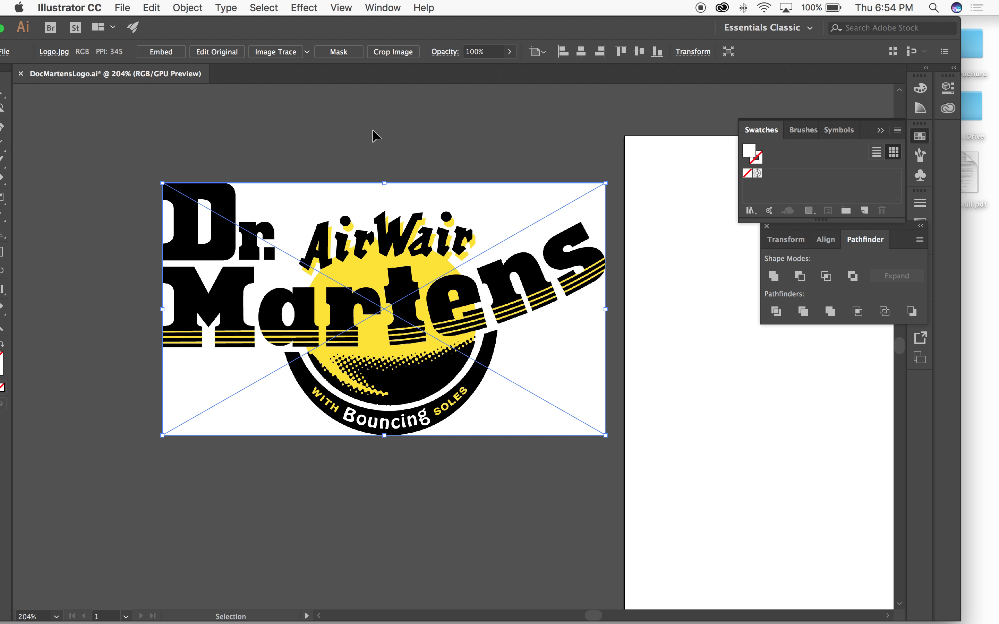
Step: Reposition the application window to reveal all the tools, then close the Pathfinder panel and collapse the Swatches panel
left_click_drag(201, 26, 245, 25)
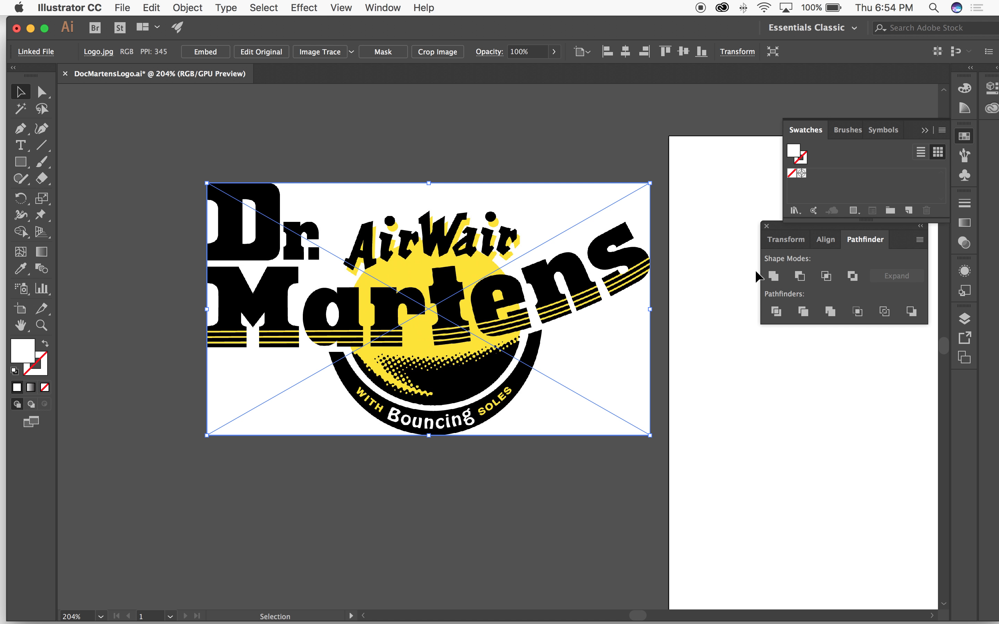
left_click(766, 226)
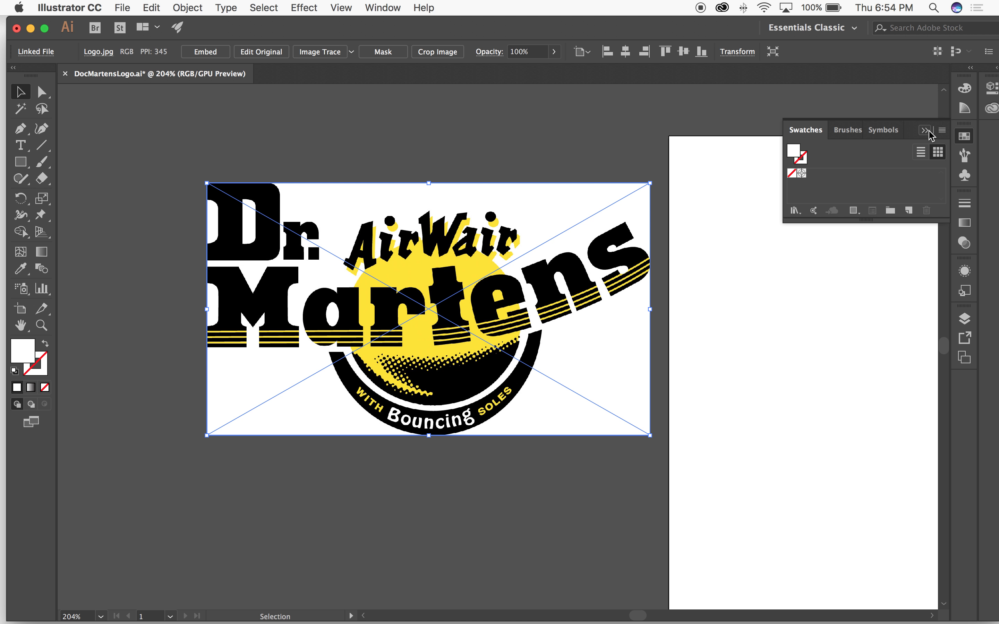
left_click(965, 136)
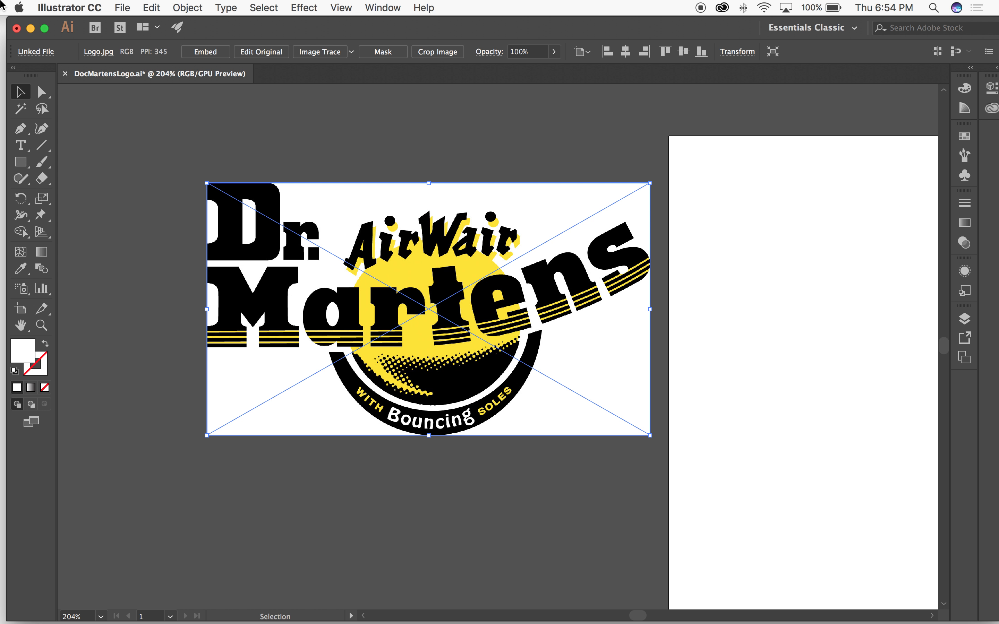
Step: Trace the logo image with the default preset and open the Image Trace panel
left_click(330, 51)
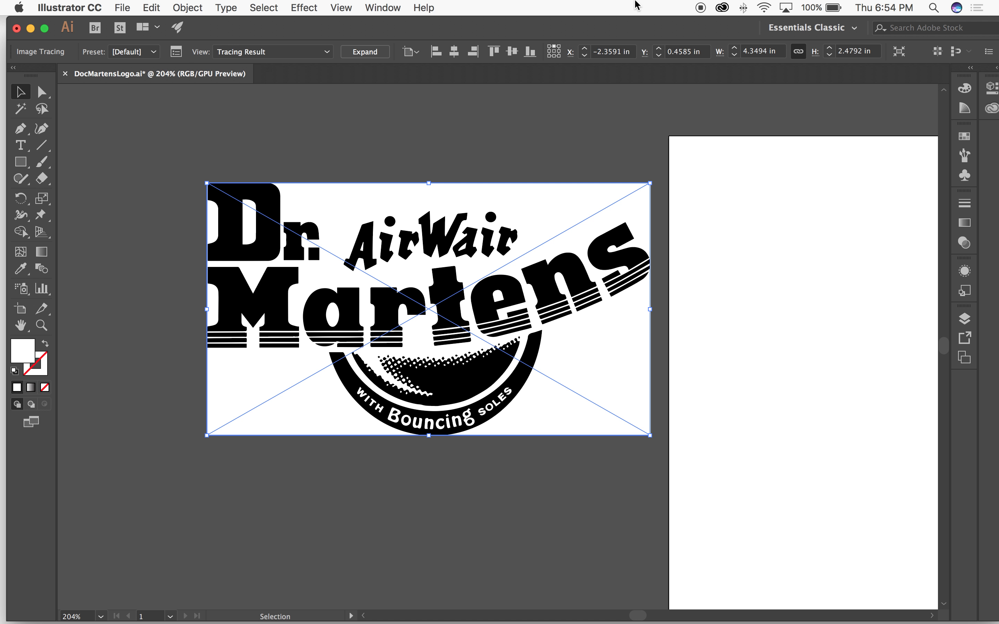
left_click(396, 7)
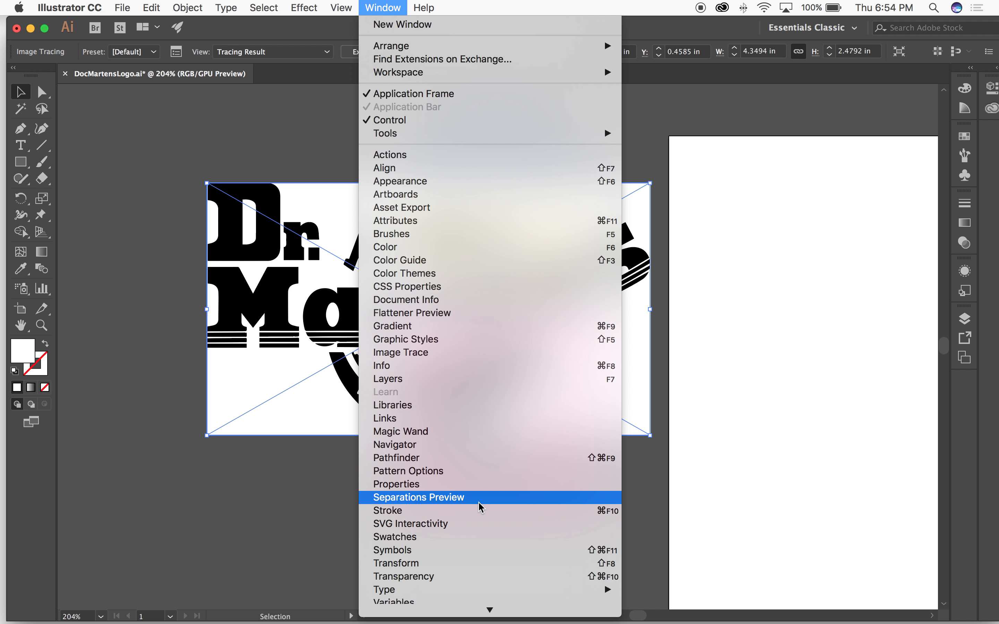
scroll(479, 508, "down", 3)
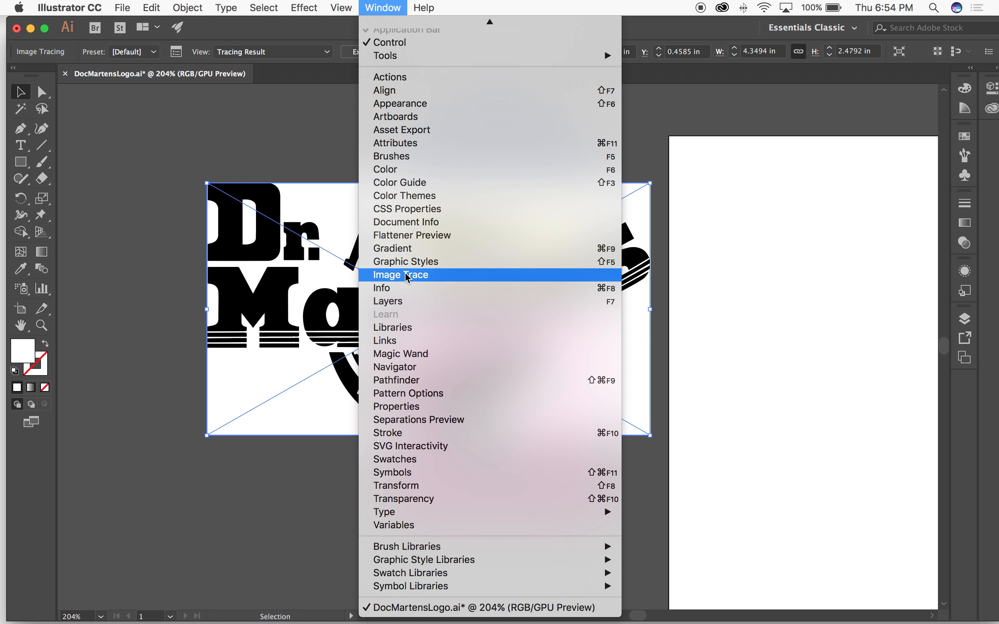
left_click(408, 277)
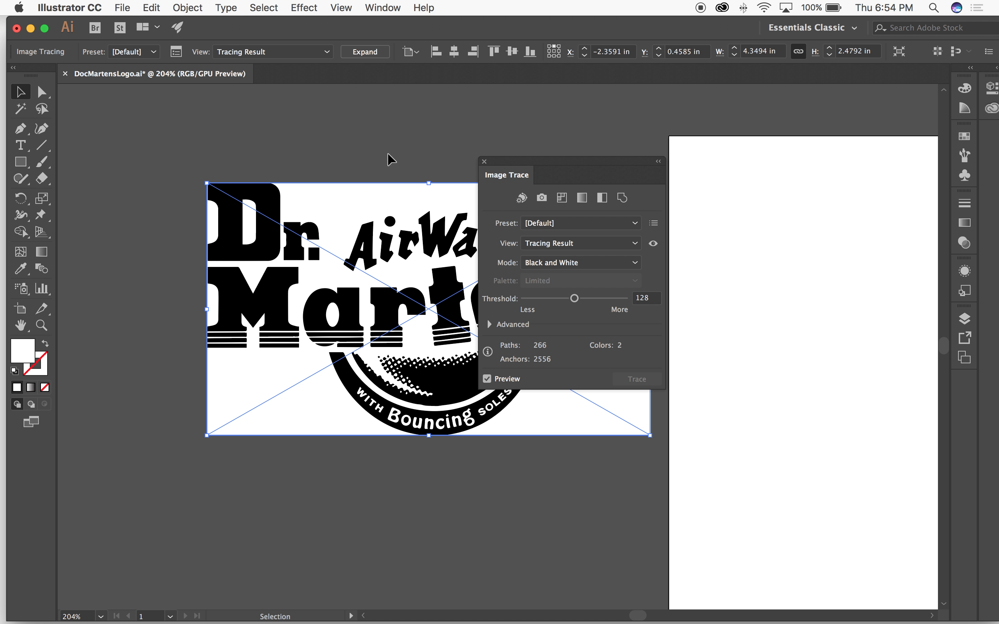
Step: Undo the default trace and place the Image Trace panel clear of the logo, keeping the scaled-down image selected
key("super+z")
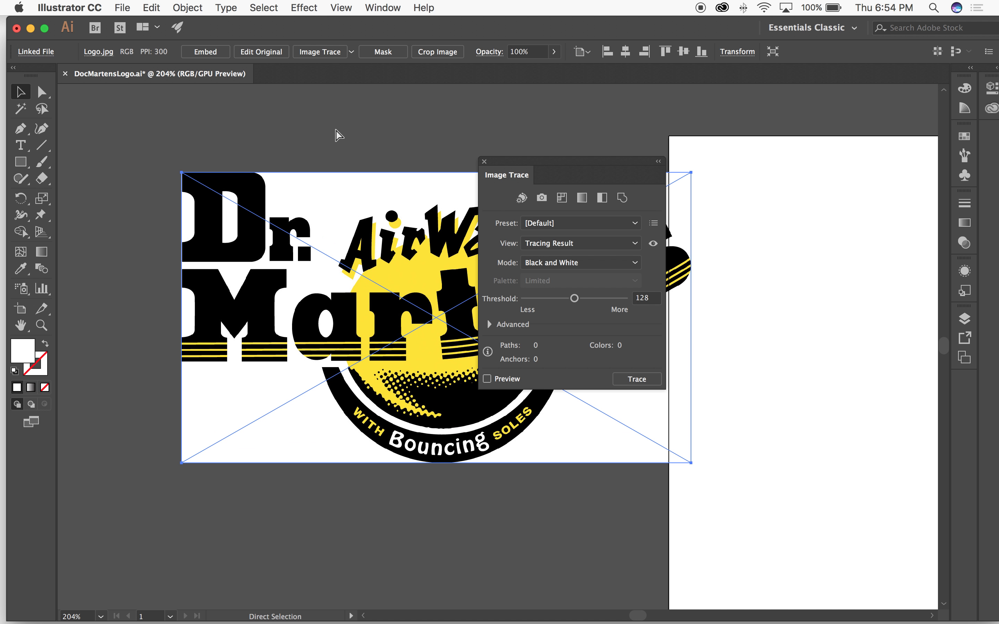
left_click_drag(549, 167, 725, 107)
scroll(495, 151, "right", 5)
left_click(468, 133)
left_click(400, 211)
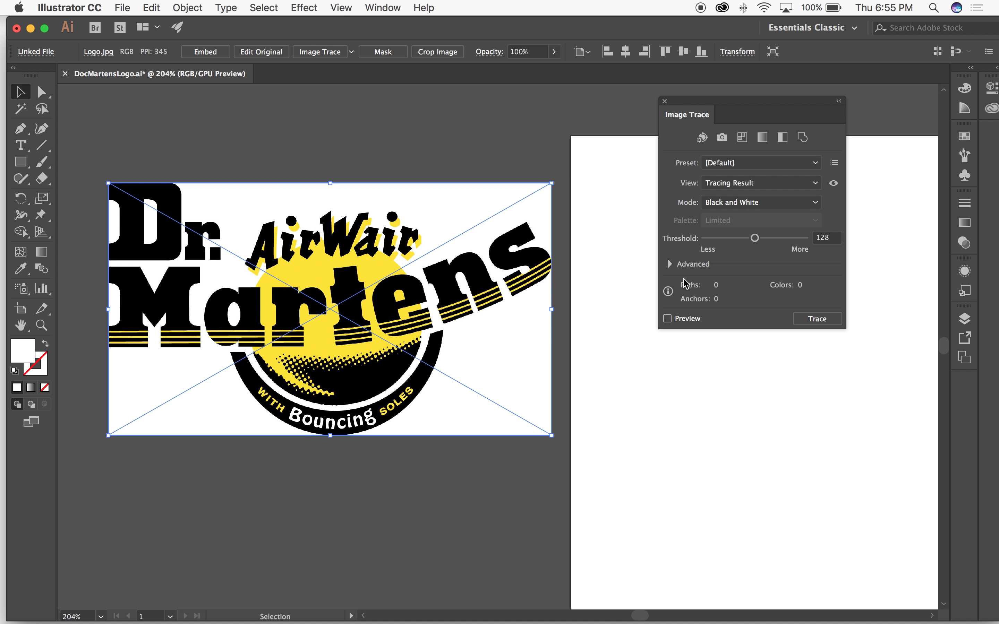
Step: Trace the logo image with the 3 Colors preset and enable Ignore White in the advanced options
left_click(669, 265)
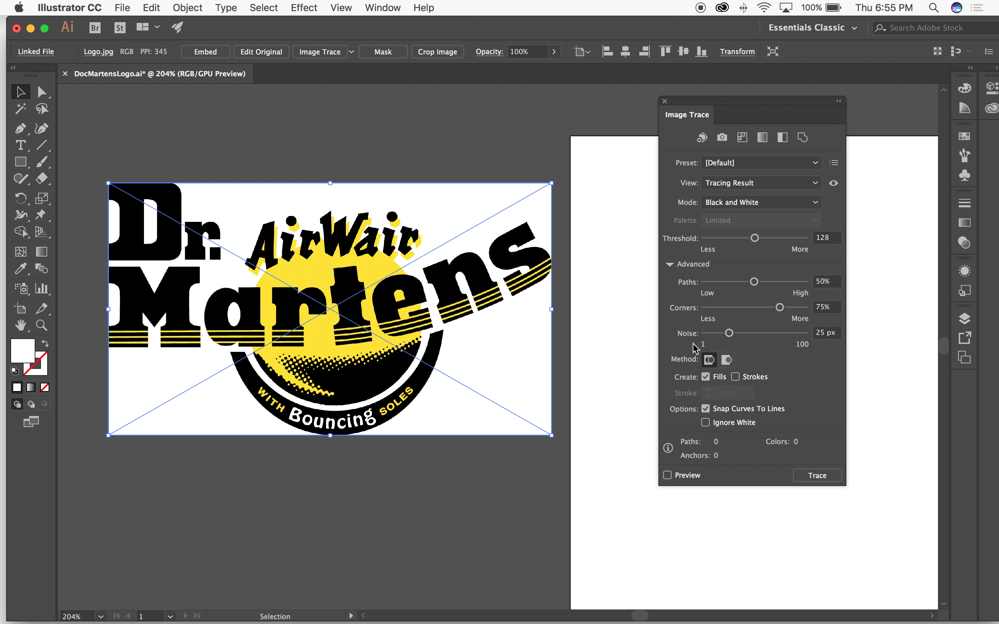
left_click(706, 422)
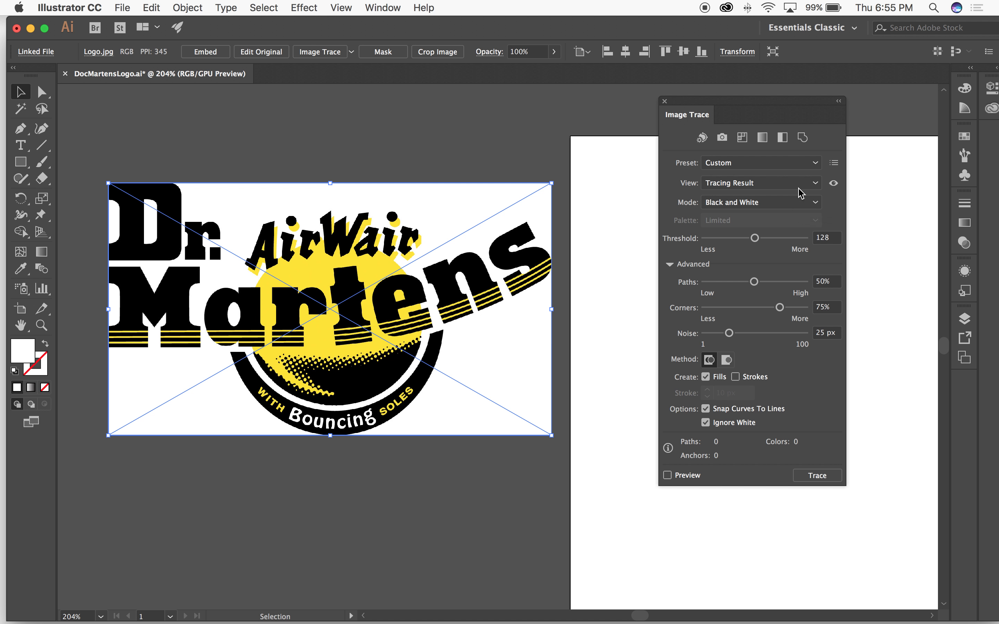
left_click(810, 162)
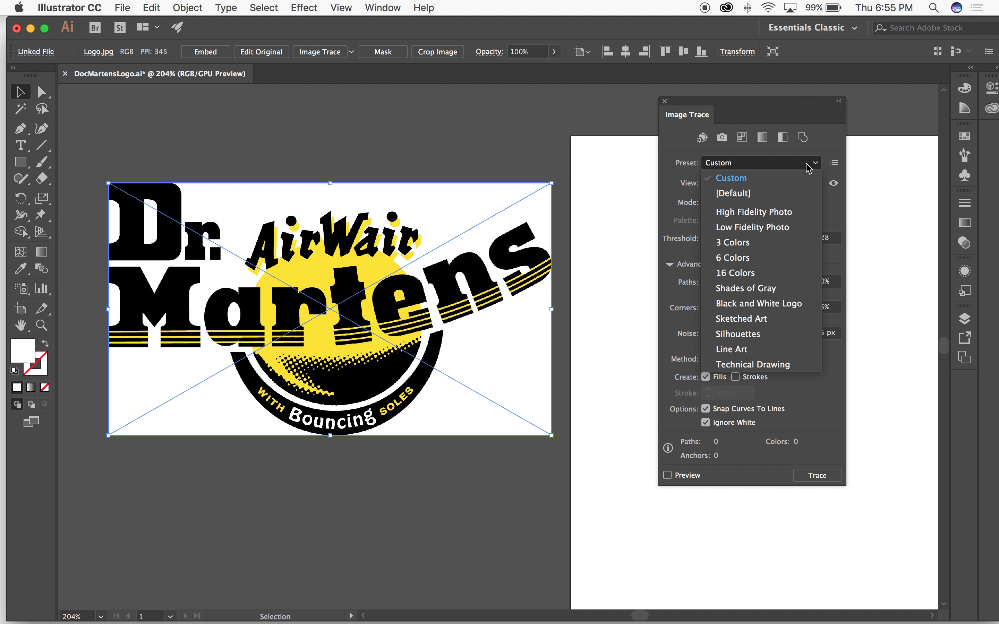
left_click(770, 243)
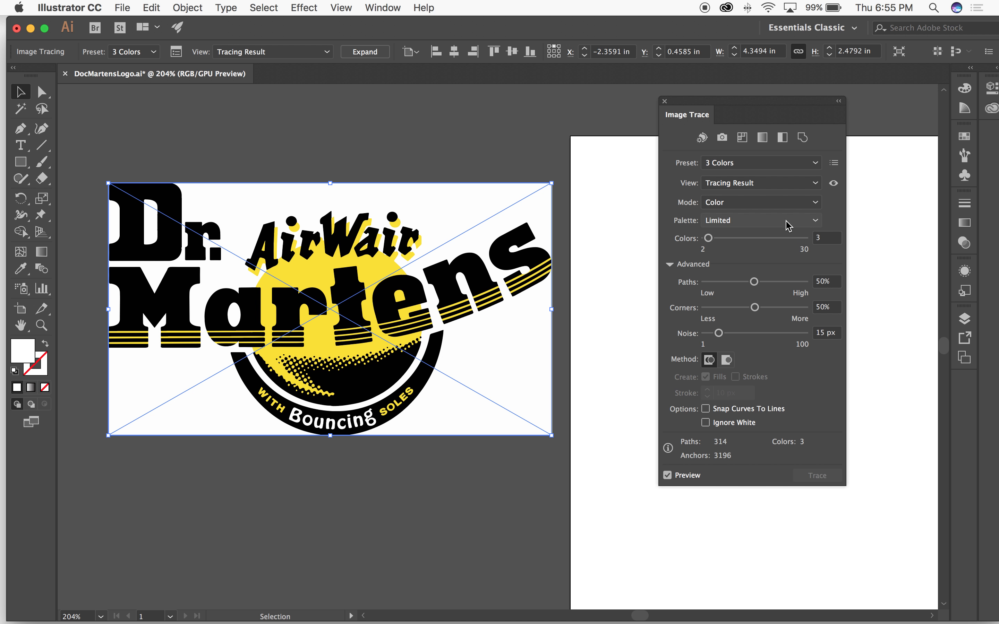
left_click(705, 422)
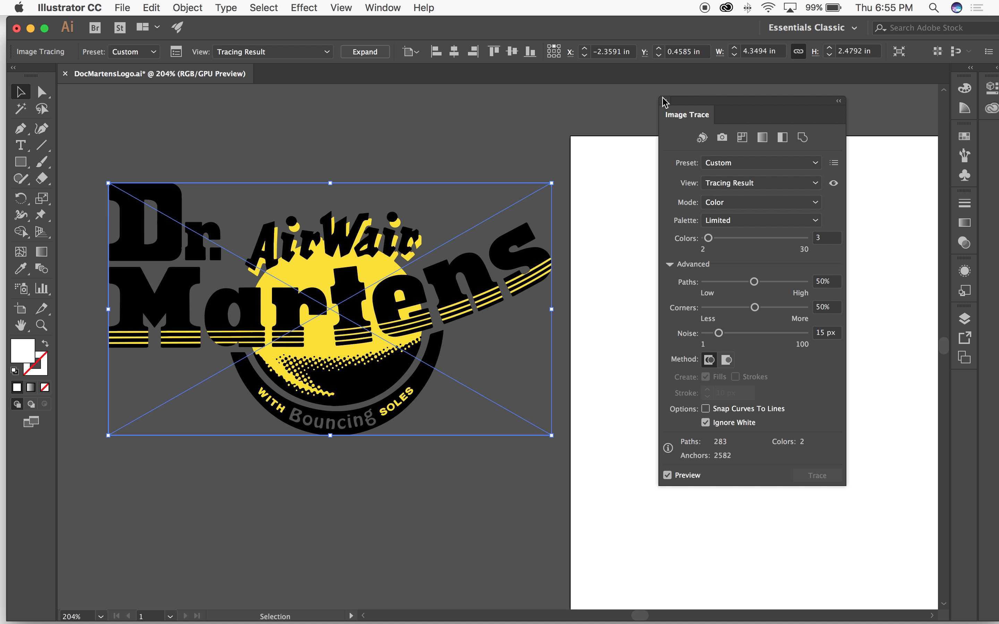
Step: Move the Image Trace panel closer to the logo and compare the unexpanded tracing in Outline and Preview modes
left_click(378, 8)
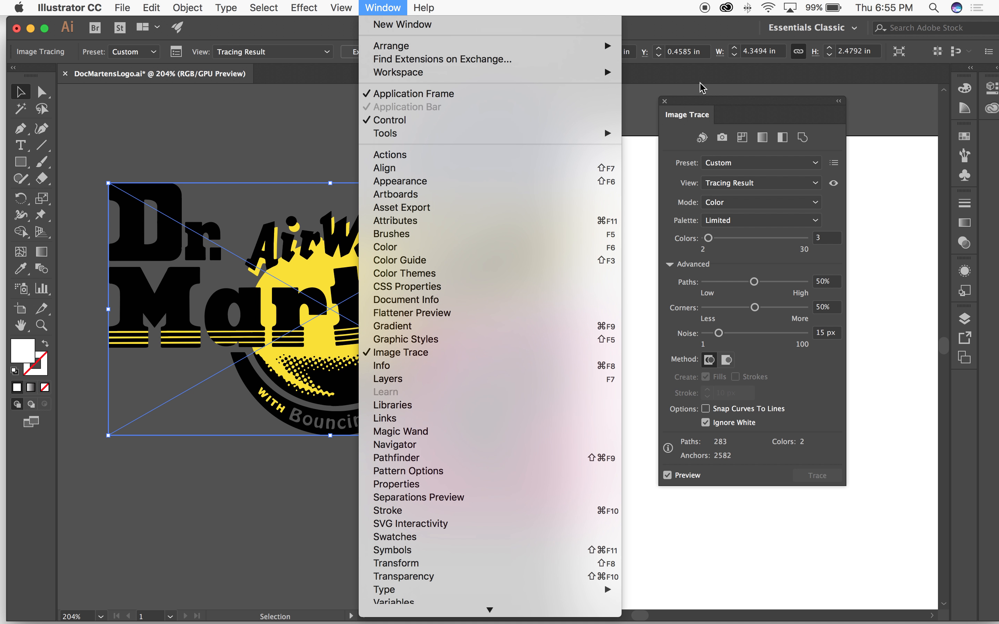
left_click(747, 100)
left_click_drag(748, 112, 656, 140)
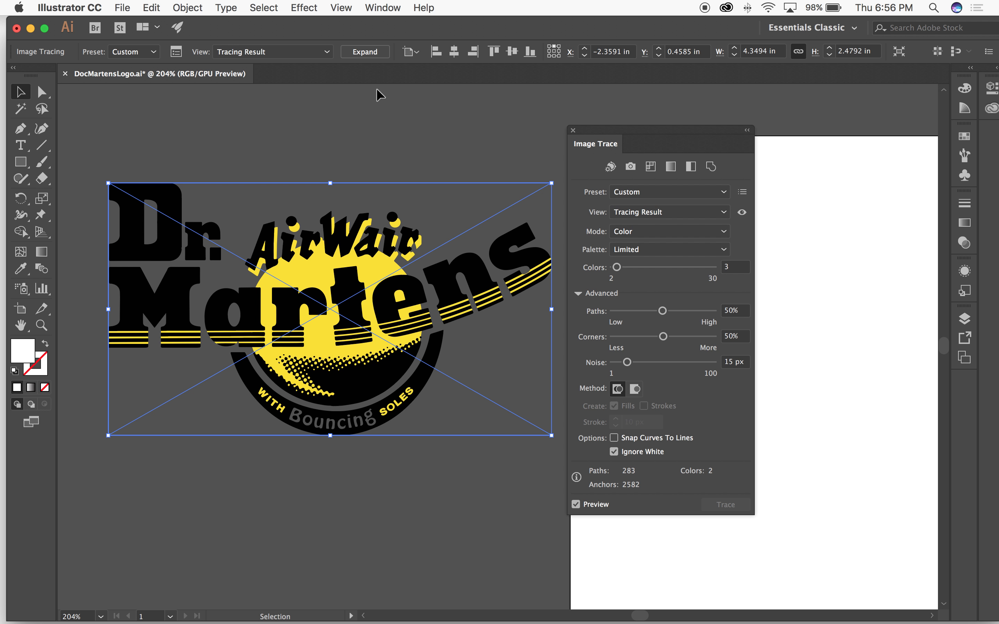
key("super+y")
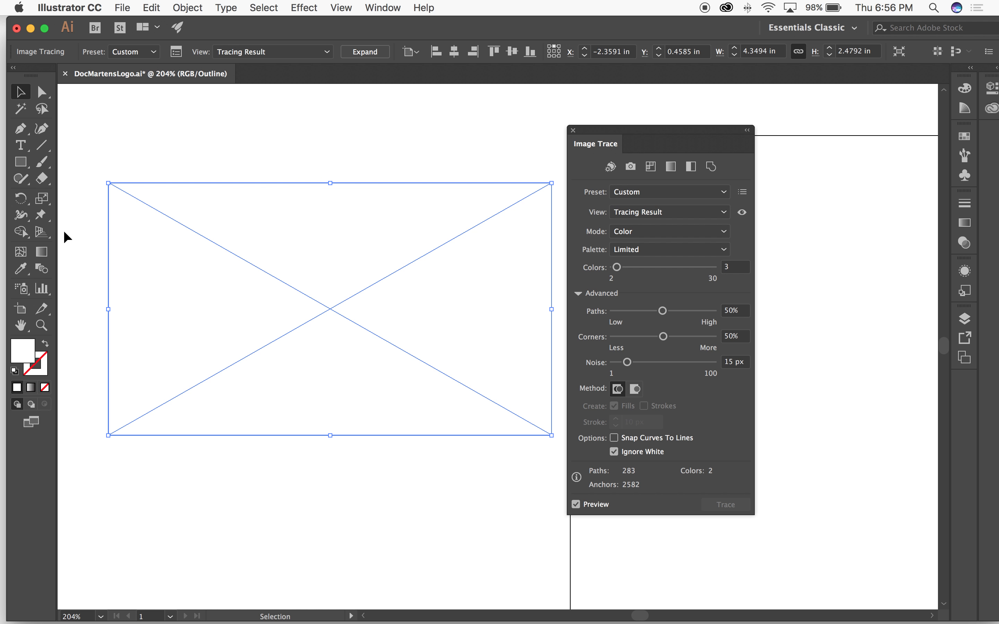
key("super+y")
key("super+y")
key("super+y")
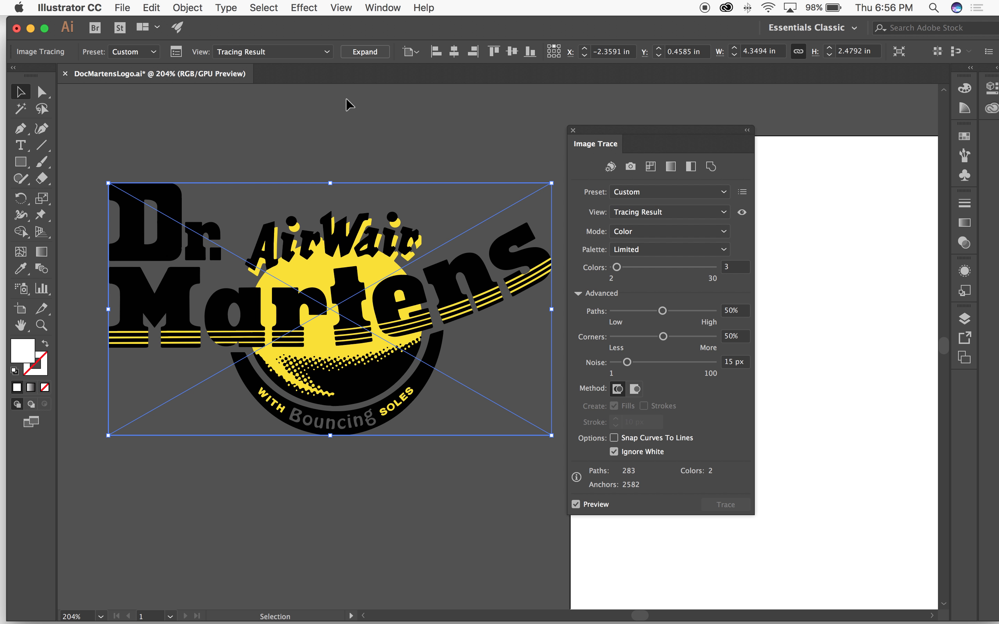
Step: Expand the tracing into editable vector paths and shift the logo closer to the artboard
left_click(364, 52)
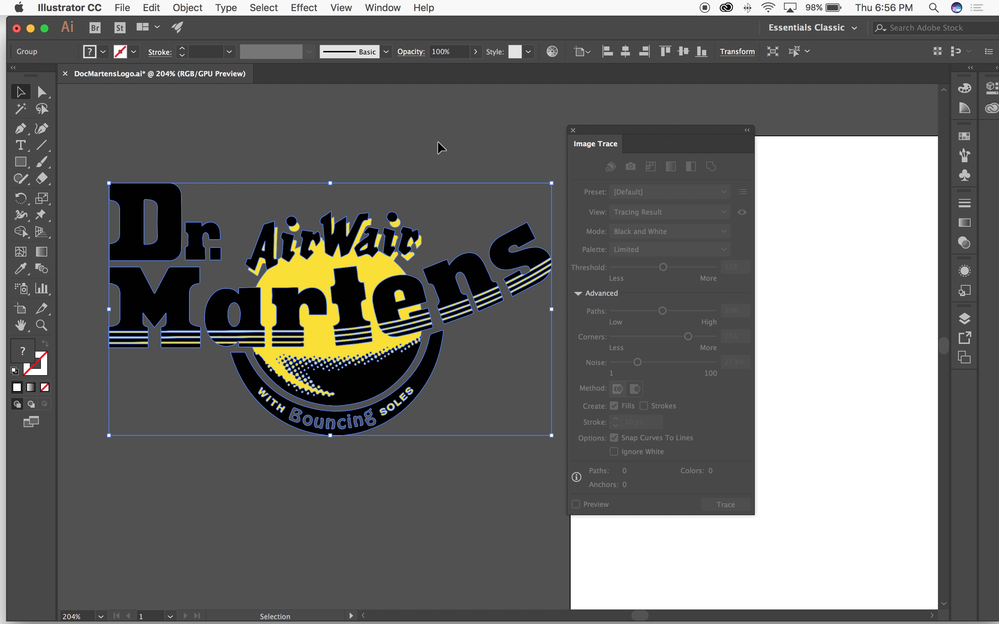
left_click_drag(462, 309, 525, 344)
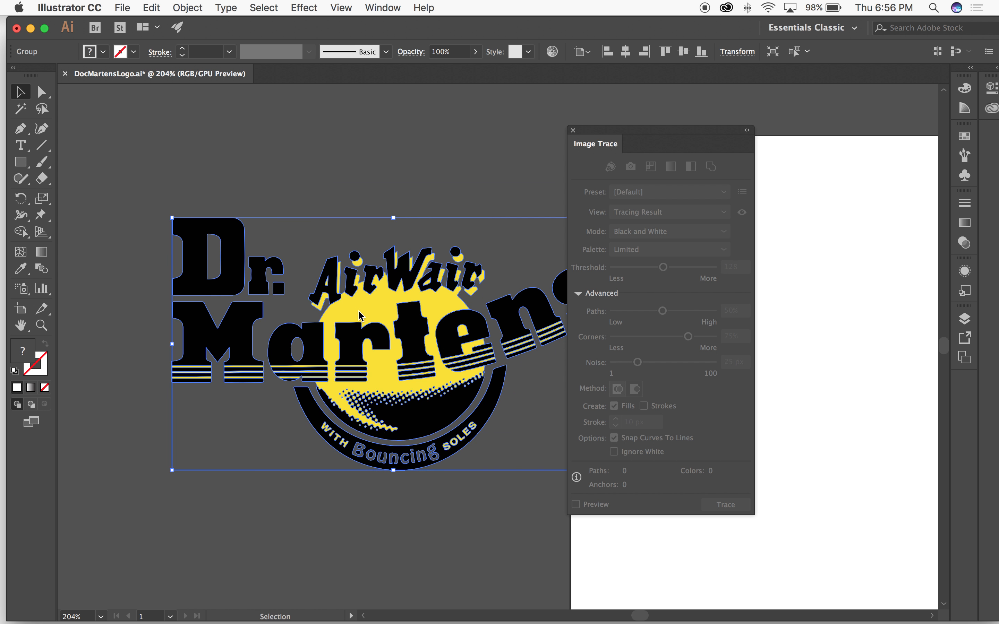
Step: Check the logo's expanded paths in Outline mode, then close the Image Trace panel and return to Preview
key("super+y")
left_click(413, 136)
left_click_drag(467, 168, 325, 125)
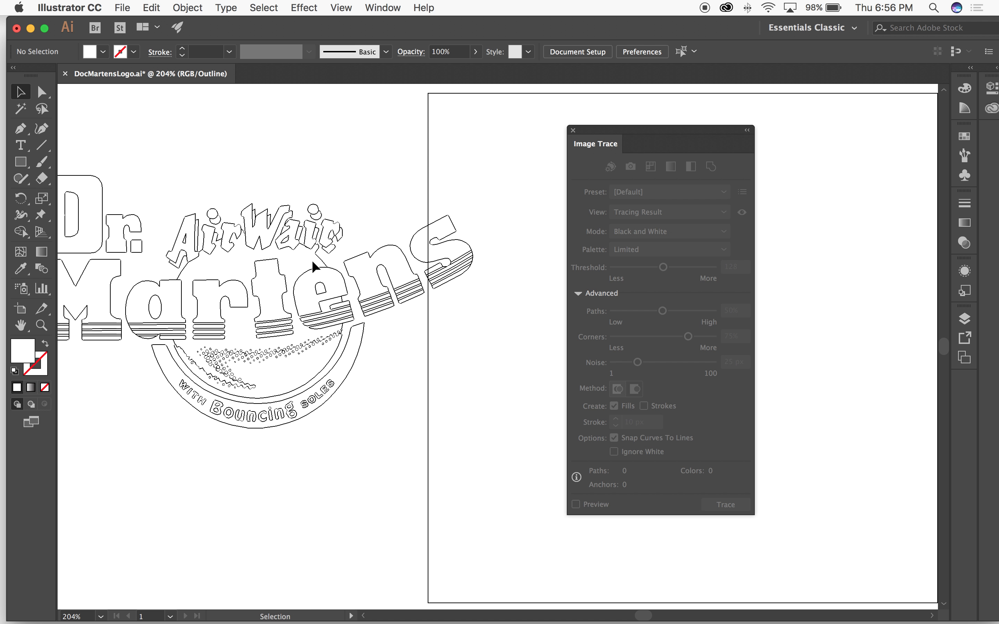
left_click_drag(243, 208, 303, 240)
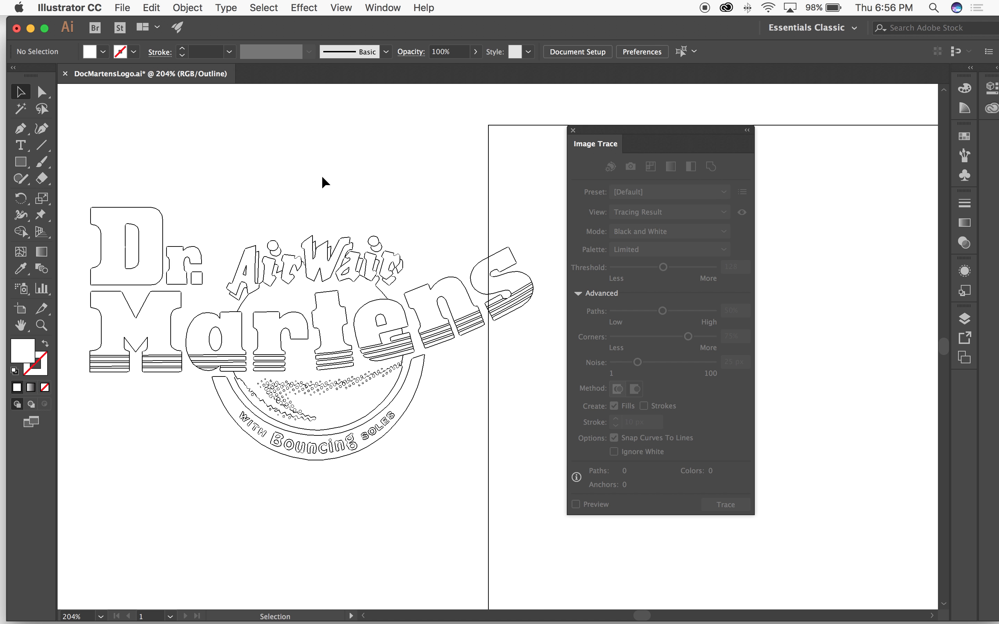
left_click(572, 130)
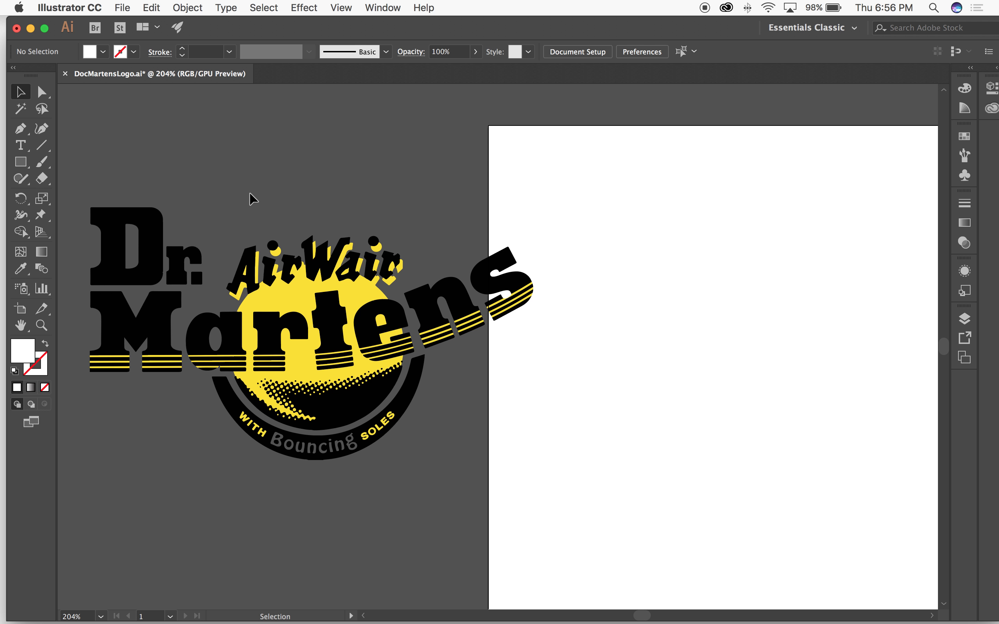
Step: Draw a closed white shape with the Pen tool that covers the transparent word "Bouncing" within the black ring
key("super+space")
left_click_drag(282, 411, 472, 386)
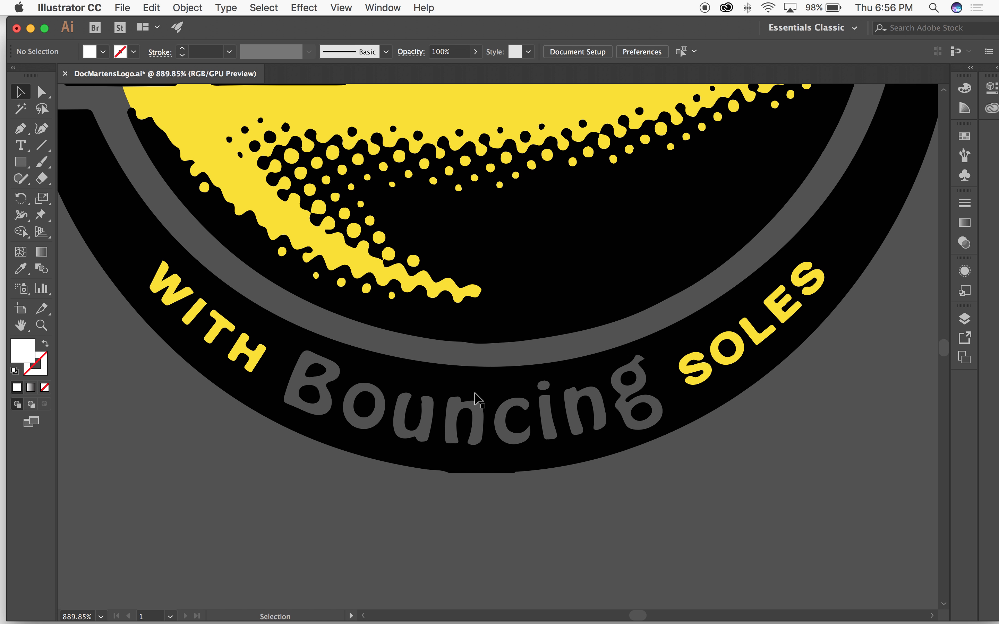
key("p")
left_click(288, 352)
left_click_drag(320, 350, 343, 357)
left_click_drag(528, 378, 654, 353)
left_click(678, 419)
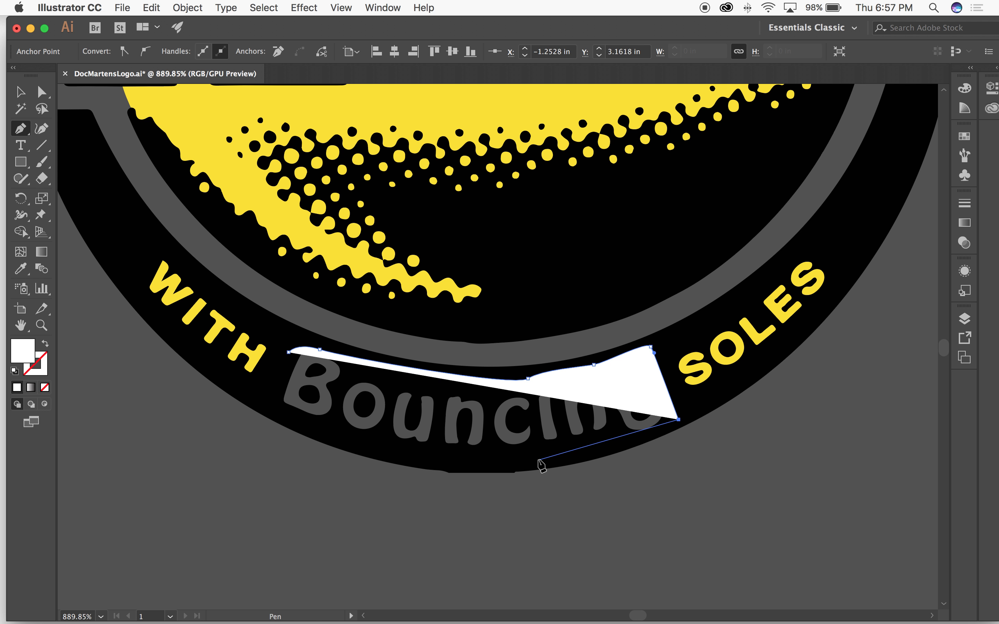
left_click_drag(471, 463, 369, 453)
left_click(264, 402)
left_click(288, 352)
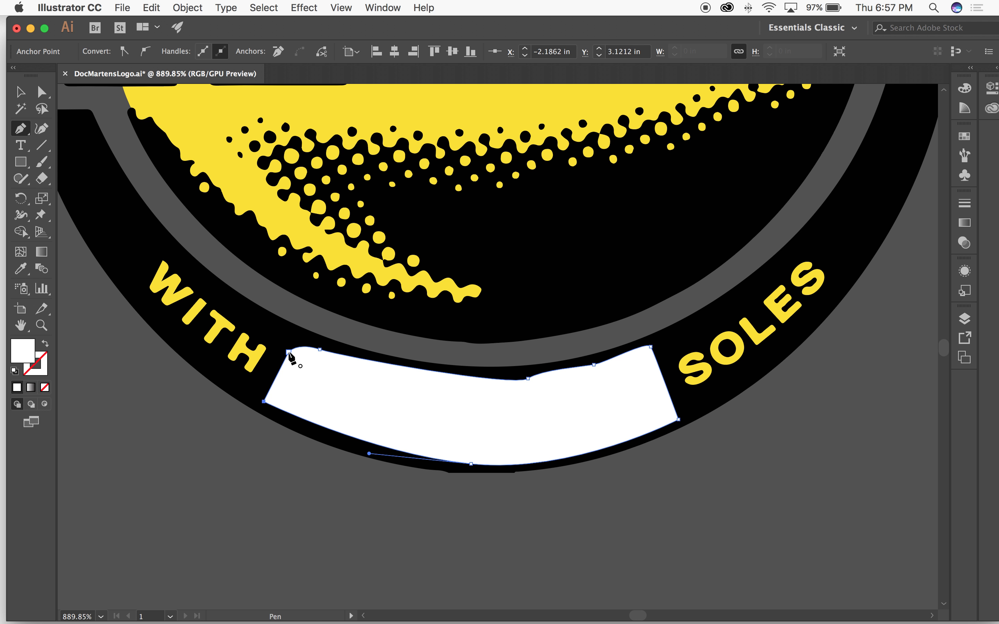
Step: Send the white shape behind the logo so it fills the "Bouncing" lettering, and clear the selection
key("v")
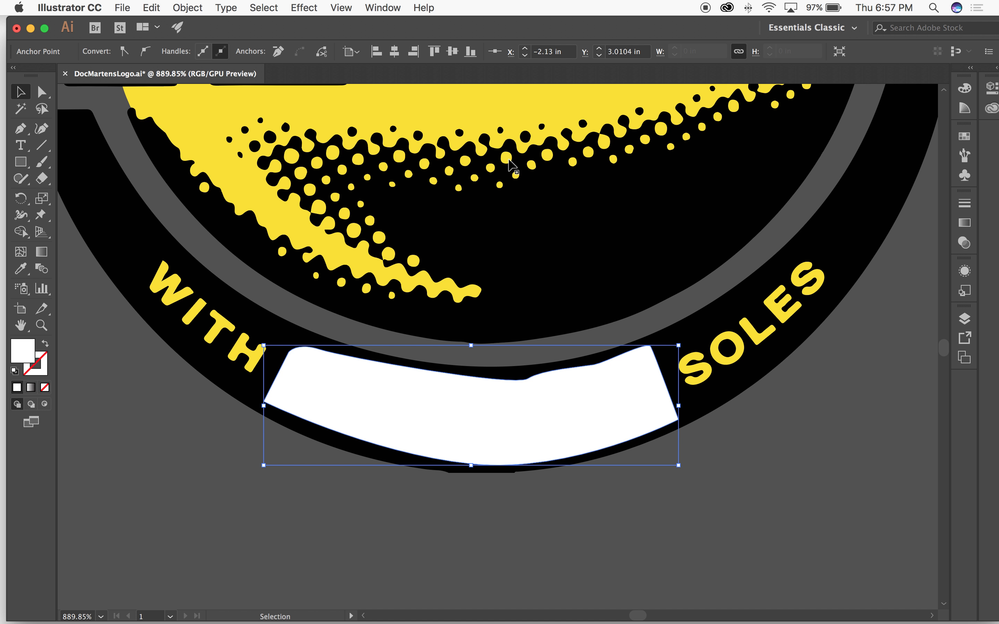
key("super")
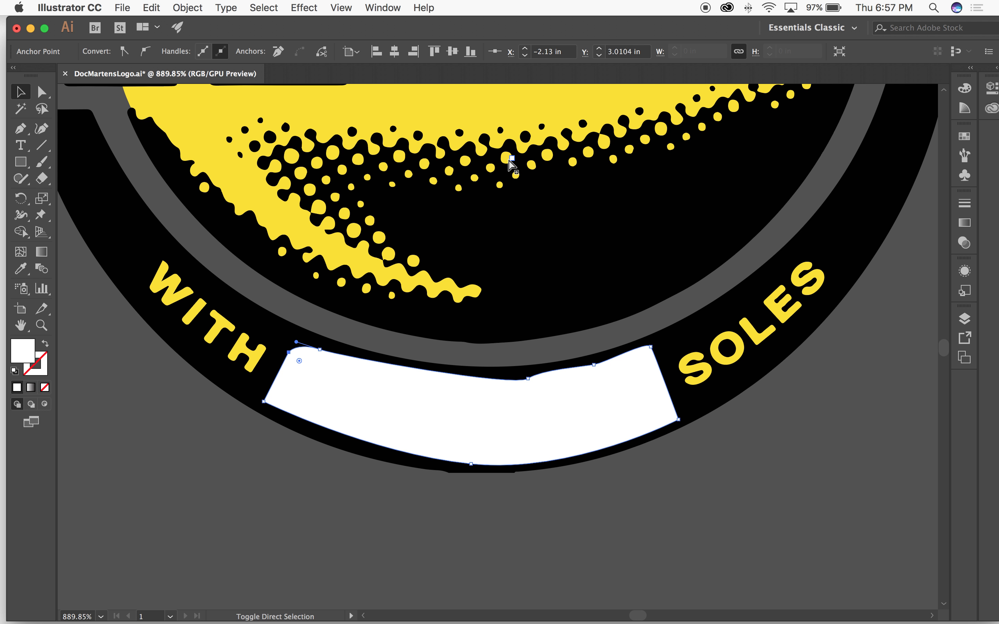
key("super+alt+c")
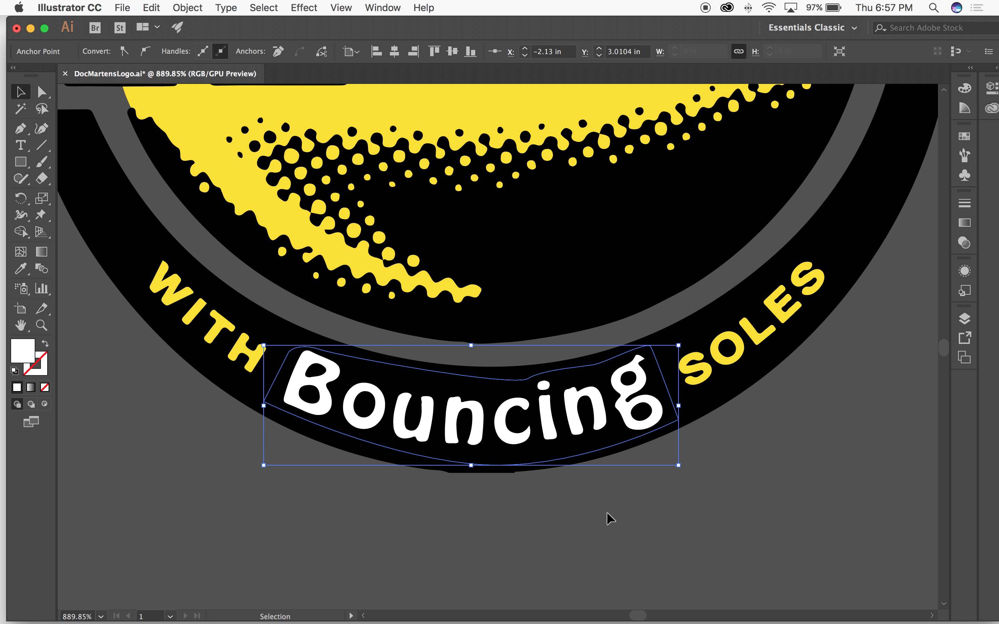
left_click(809, 458)
Step: Group the white backing shape with the rest of the logo artwork and move the group farther away from the artboard
key("super+minus")
key("super+minus")
key("super+minus")
key("super+minus")
key("super+minus")
key("super+minus")
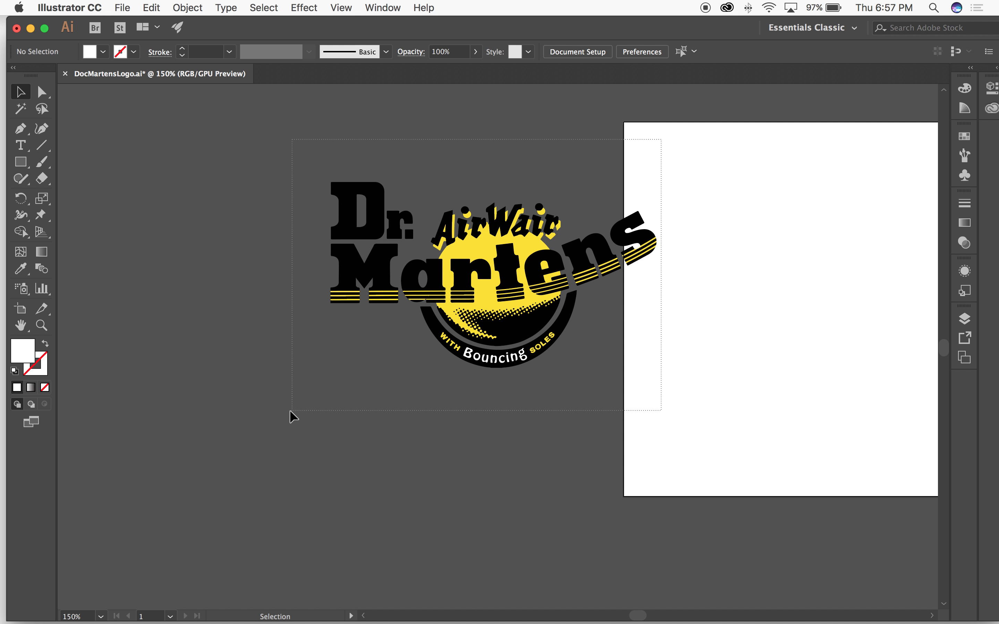
key("super+a")
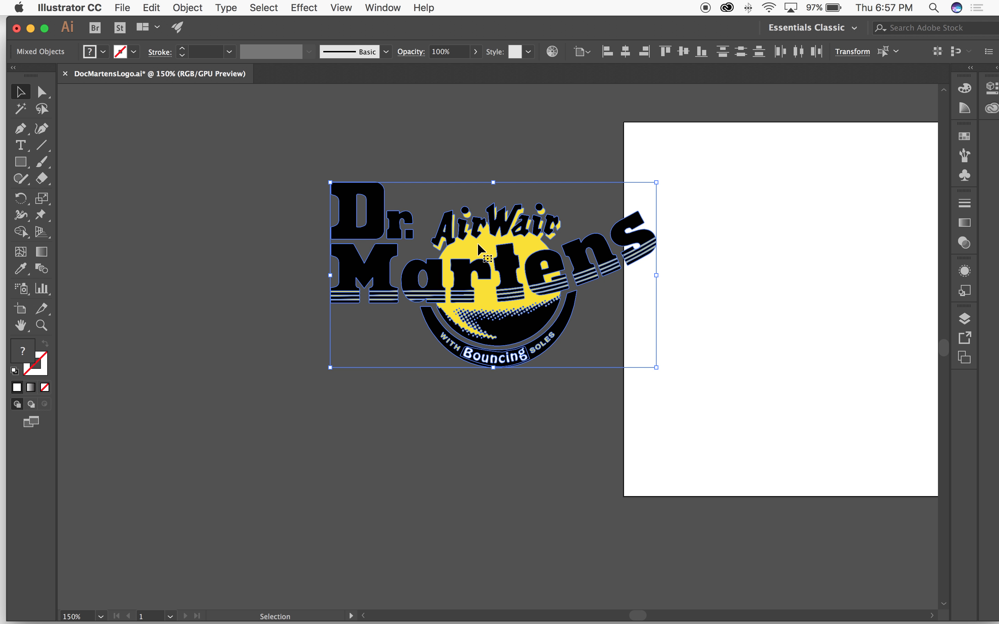
left_click(580, 188)
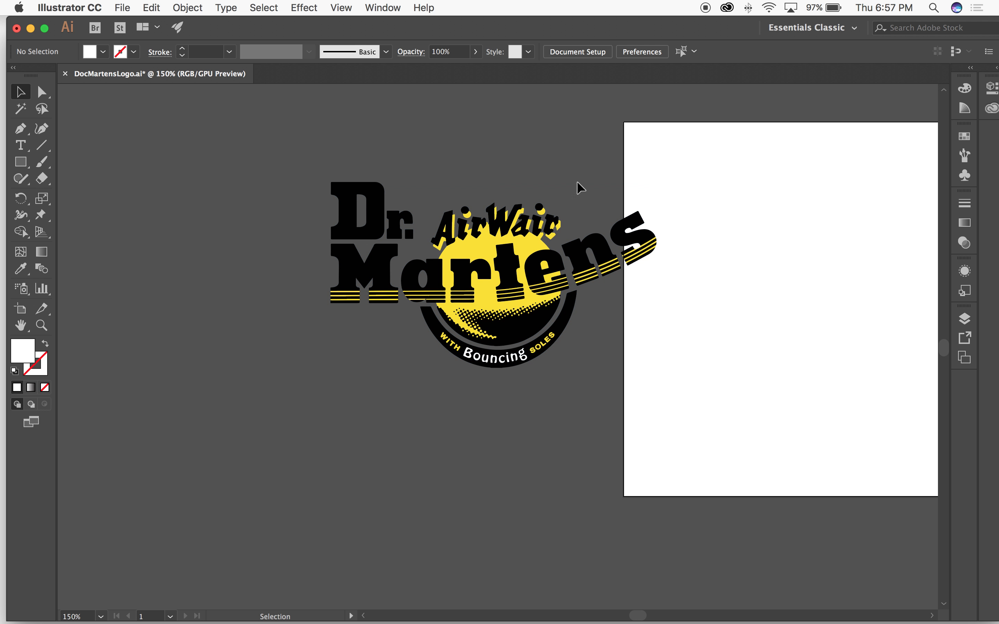
left_click_drag(543, 232, 336, 249)
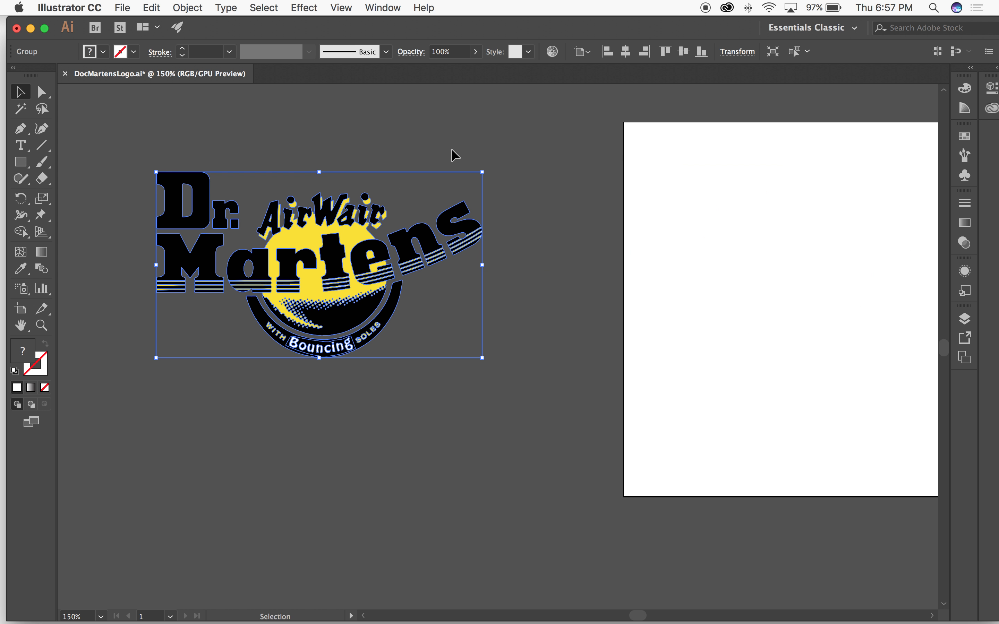
left_click(517, 216)
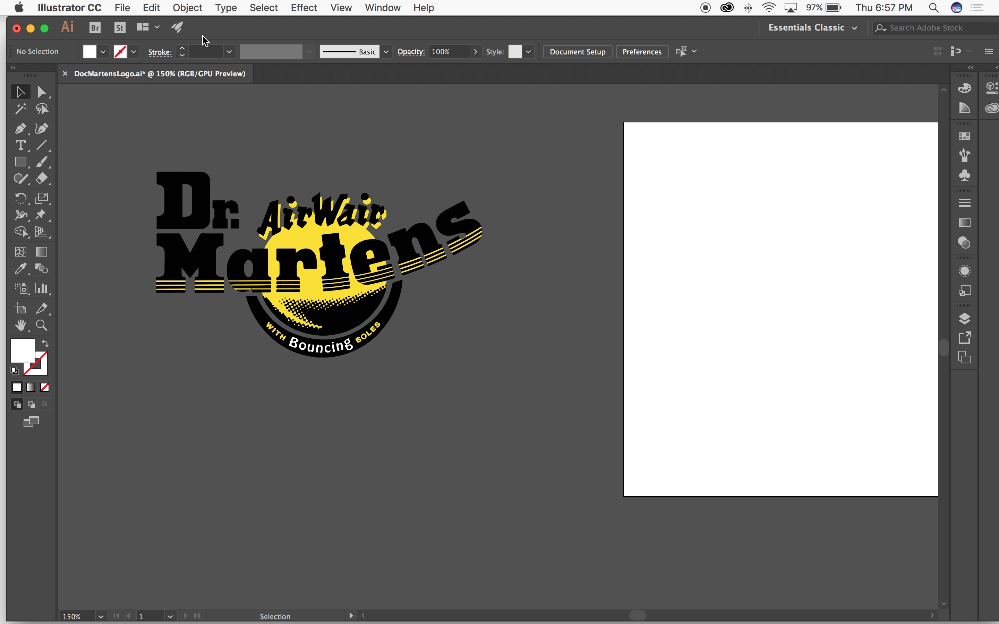
Step: Close the DocMartensLogo.ai document without saving the changes
left_click(65, 75)
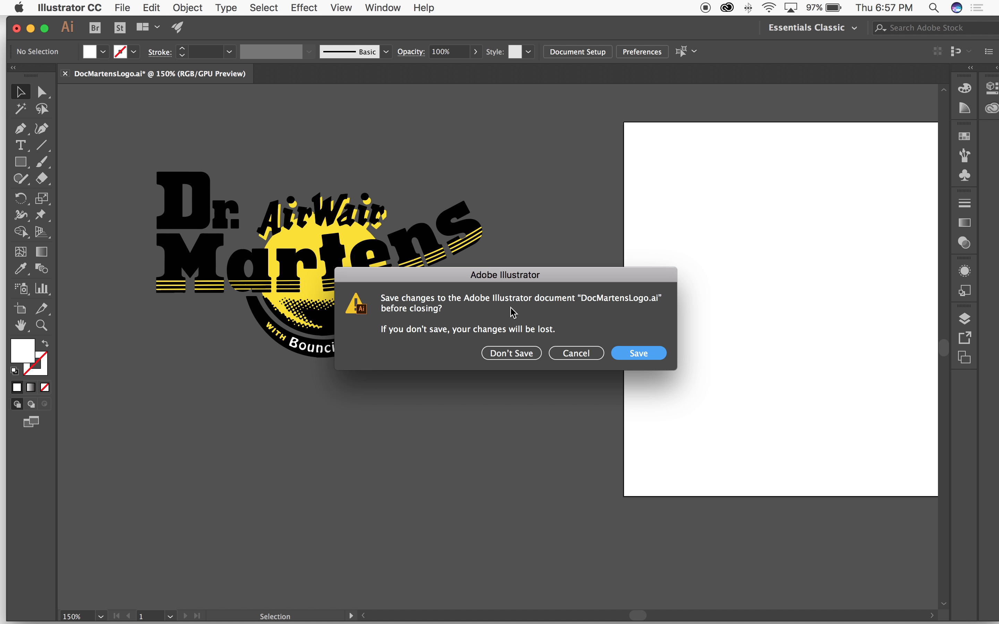
left_click(513, 357)
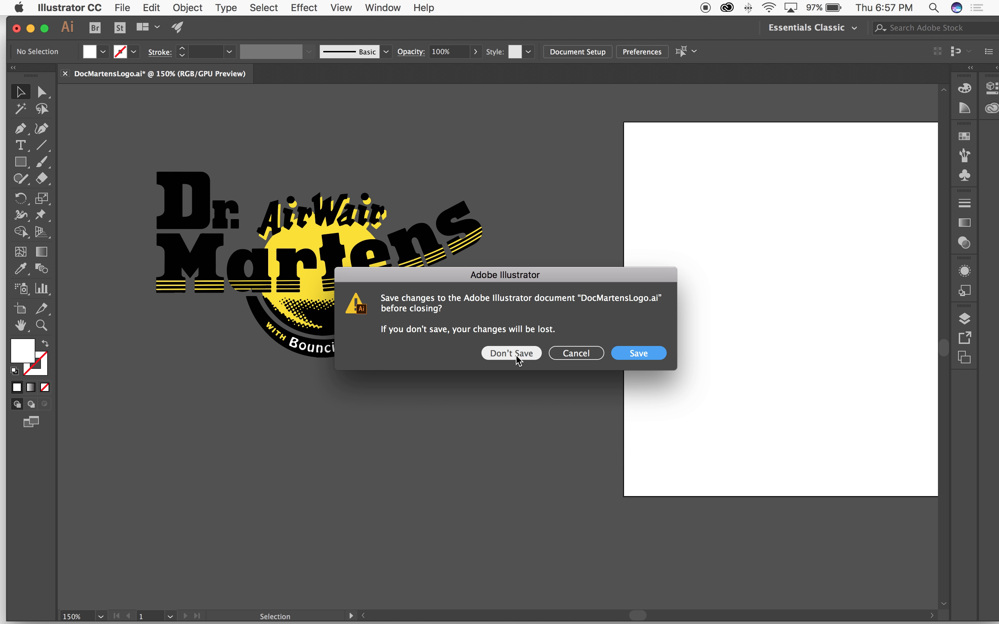
left_click(516, 356)
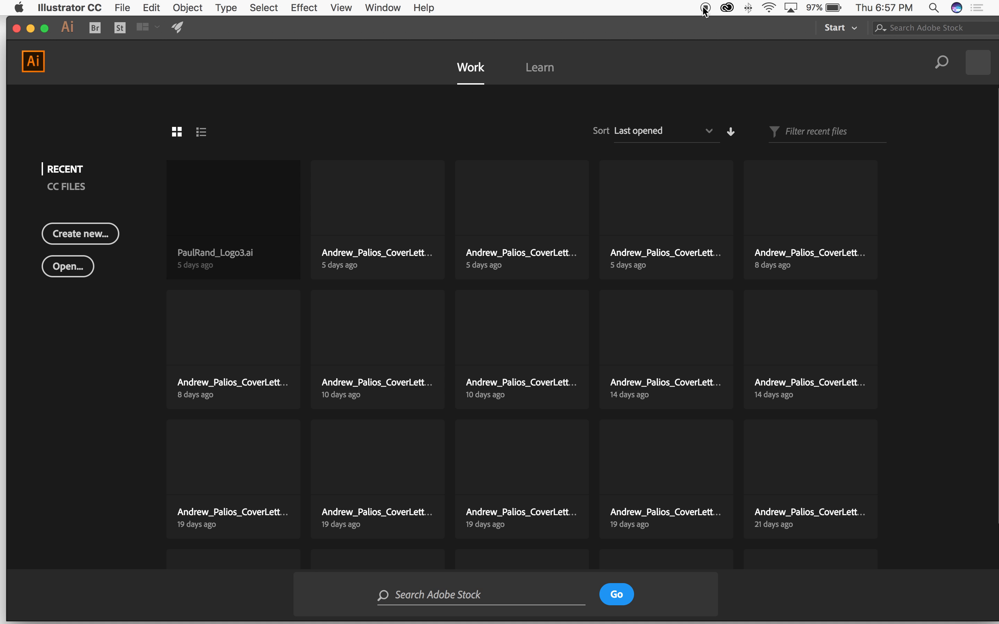